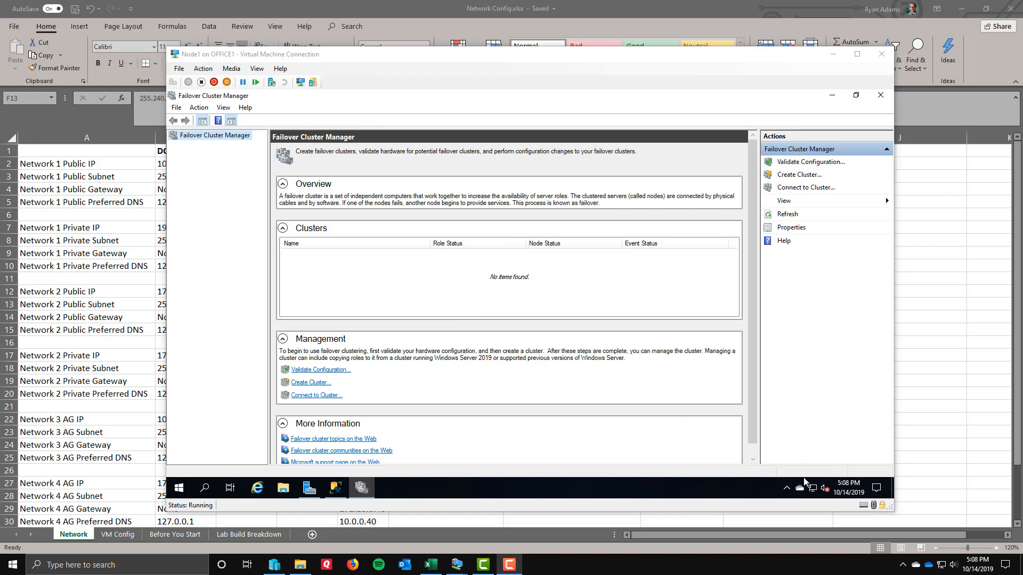
- Open the network adapter options and review the Net 1 Private, Net 1 Public and Net 3 AG connections, then return to Failover Cluster Manager
right_click(787, 487)
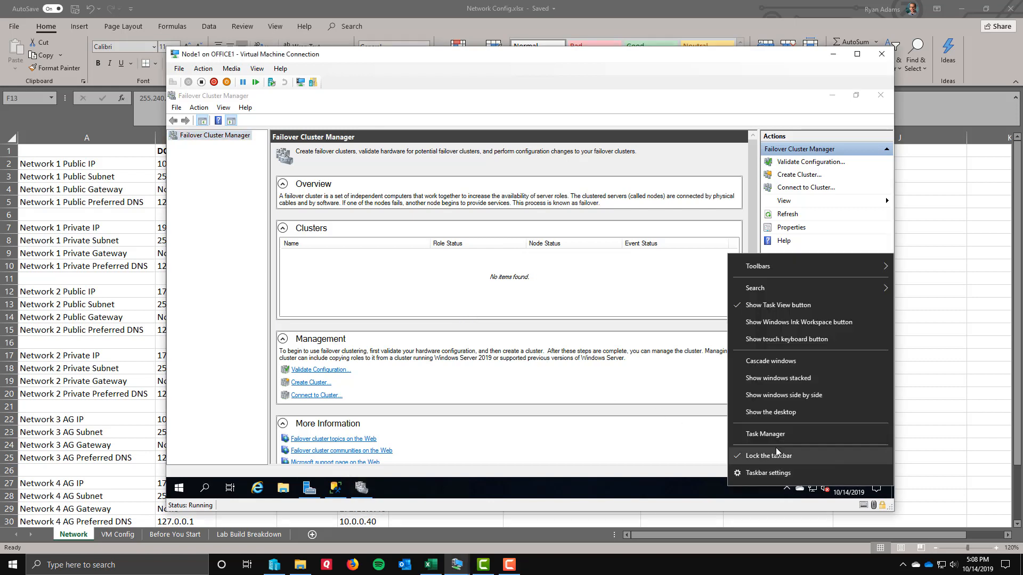
right_click(812, 488)
click(802, 472)
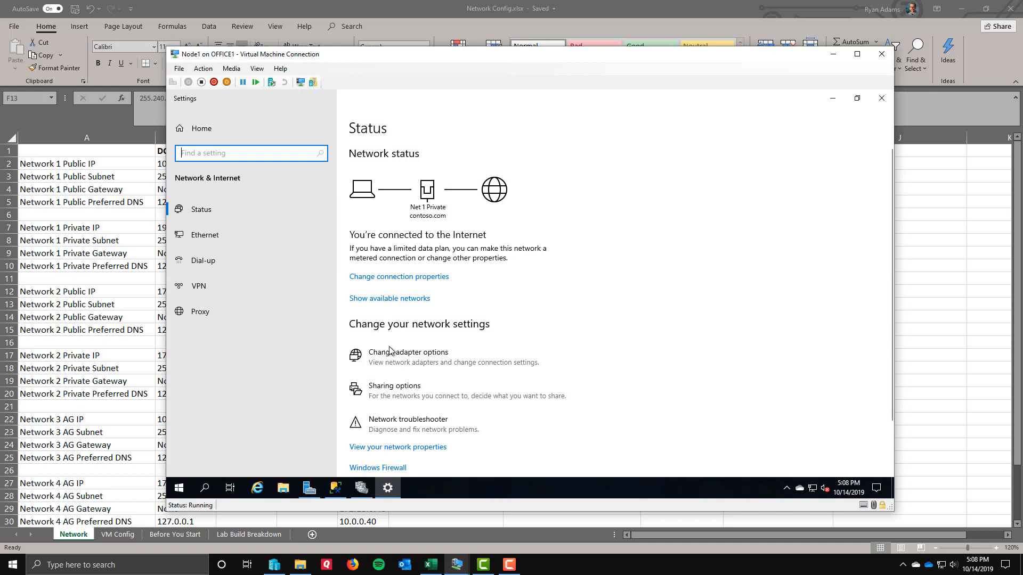
click(417, 363)
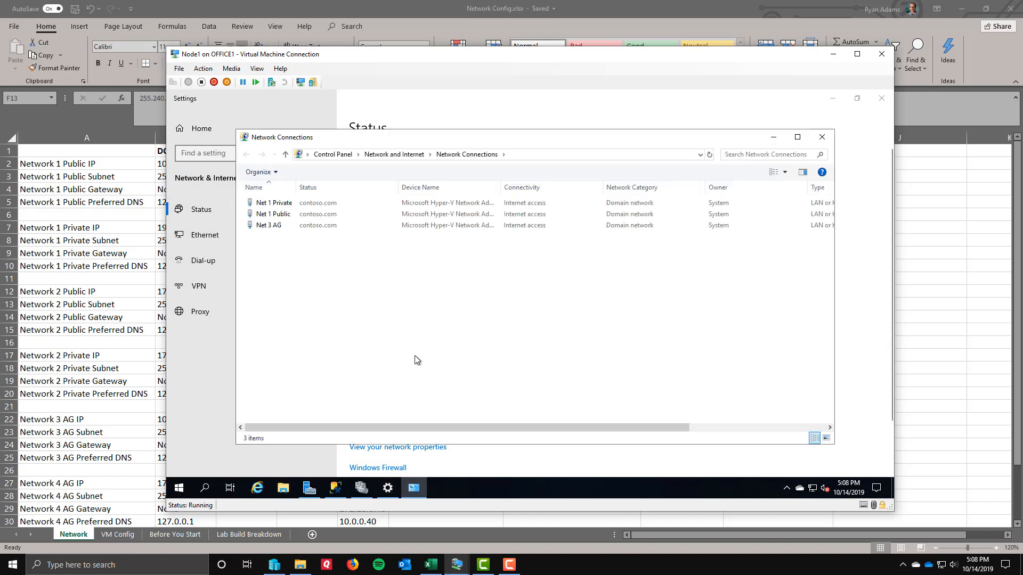
click(271, 203)
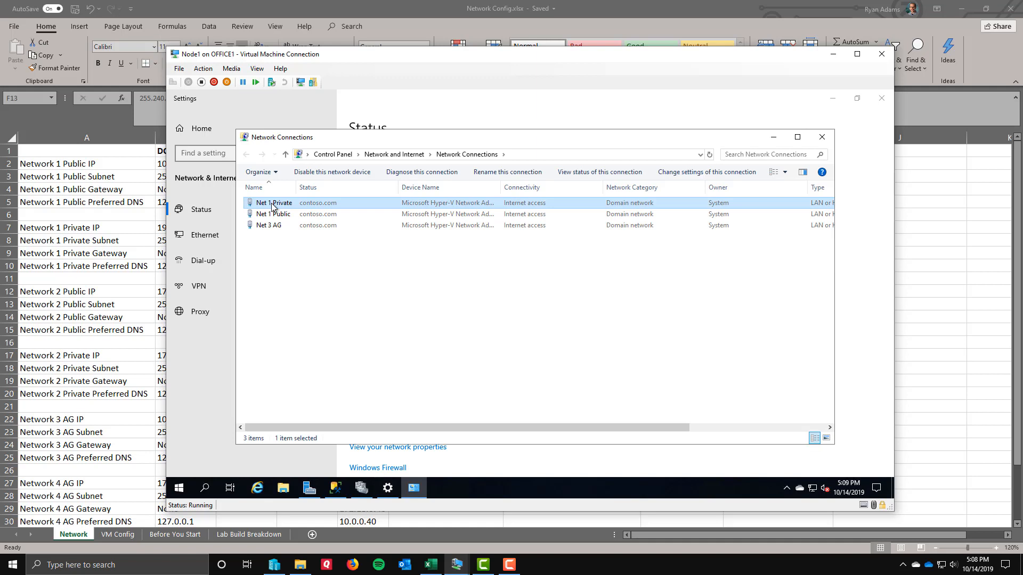
click(273, 215)
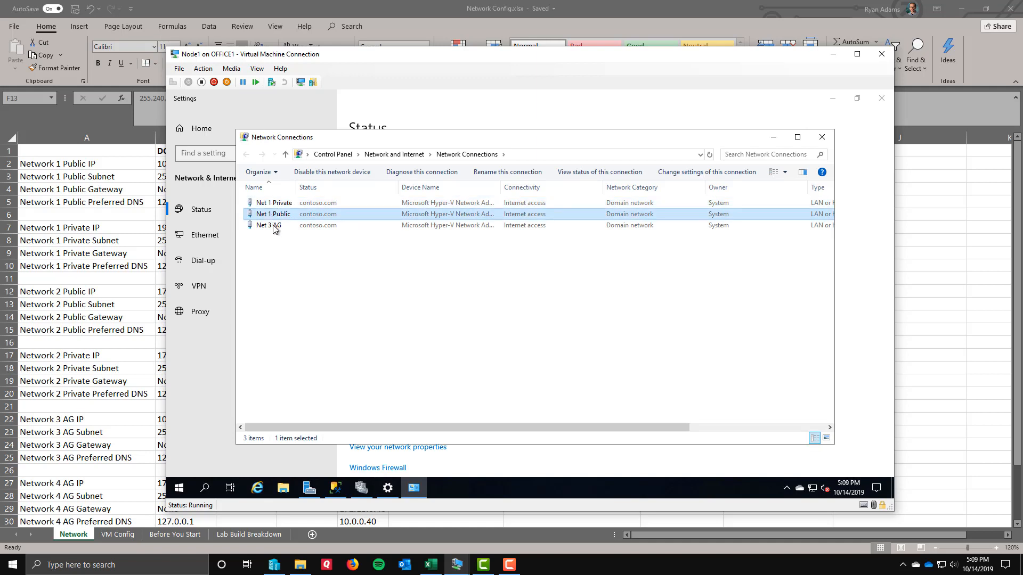
click(273, 226)
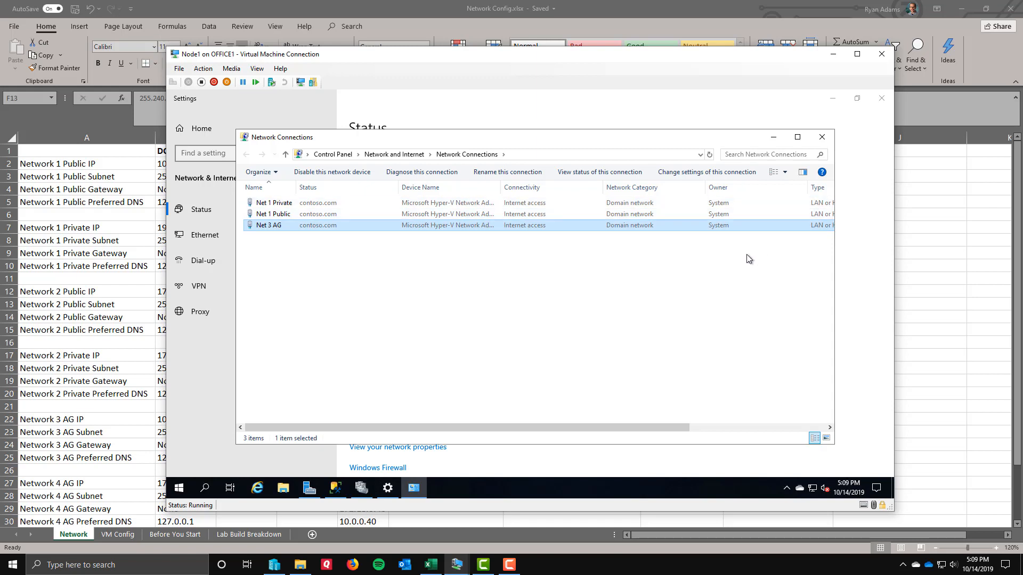
click(773, 137)
click(880, 101)
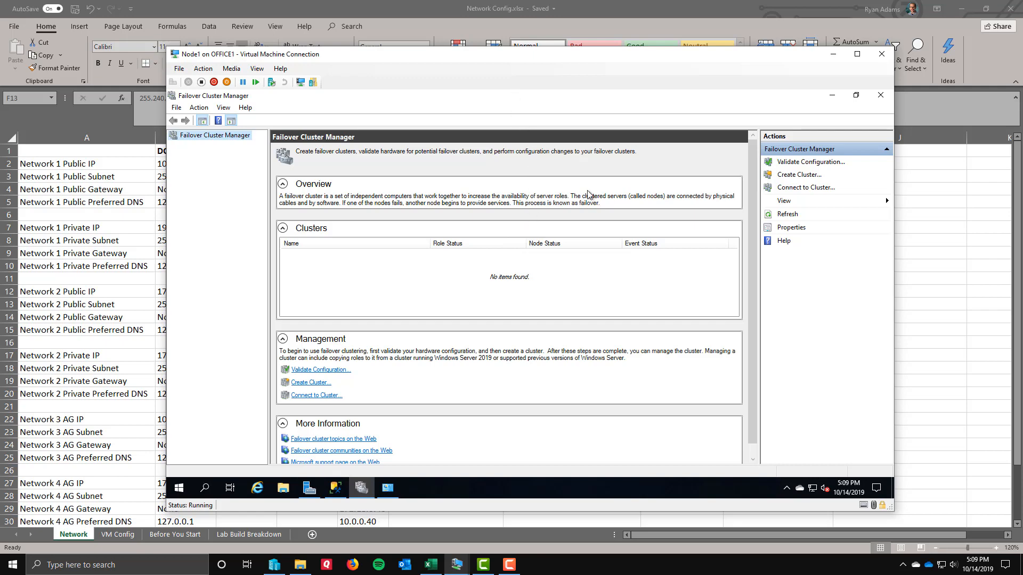
key(ctrl+1)
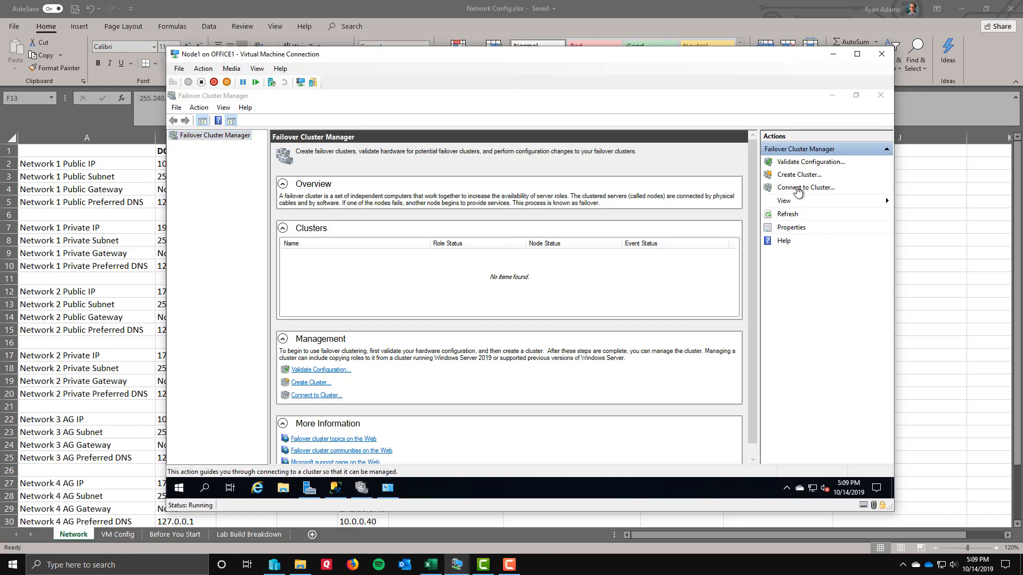
click(702, 275)
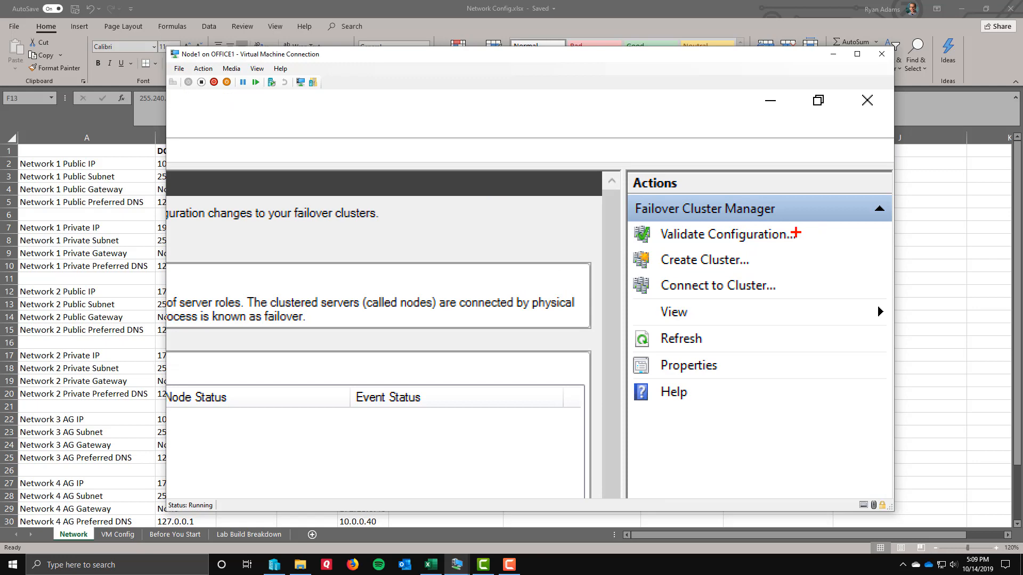
drag(792, 232, 836, 188)
key(Escape)
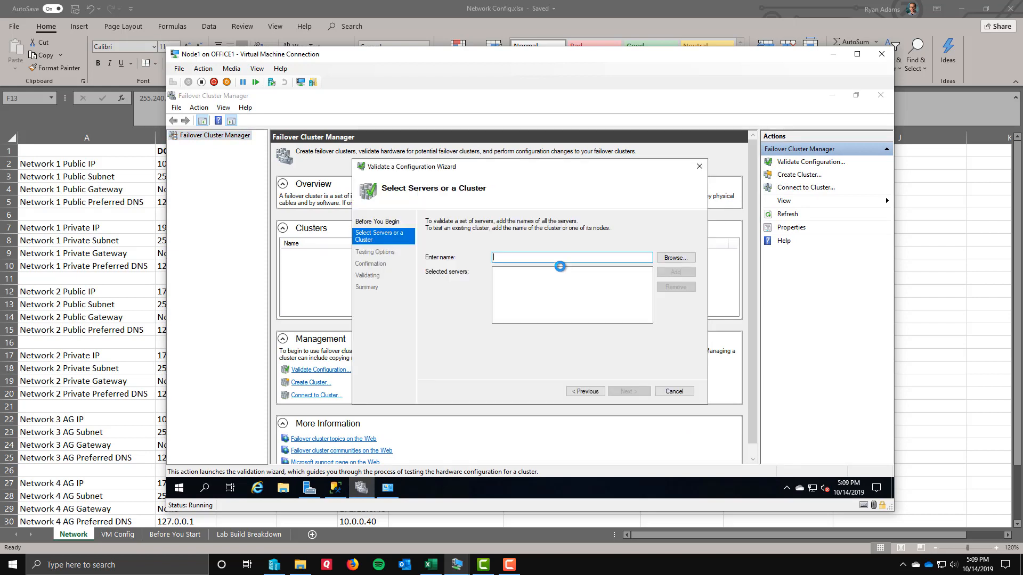
- Add node1, node2 and node3 as the servers to validate and continue to the testing options
text(node1)
key(Return)
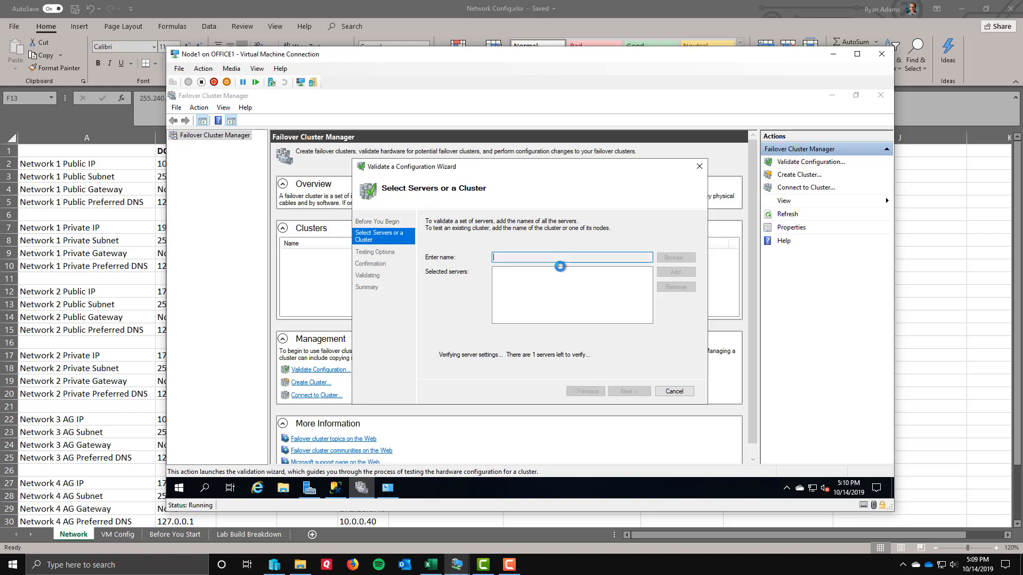
text(nod)
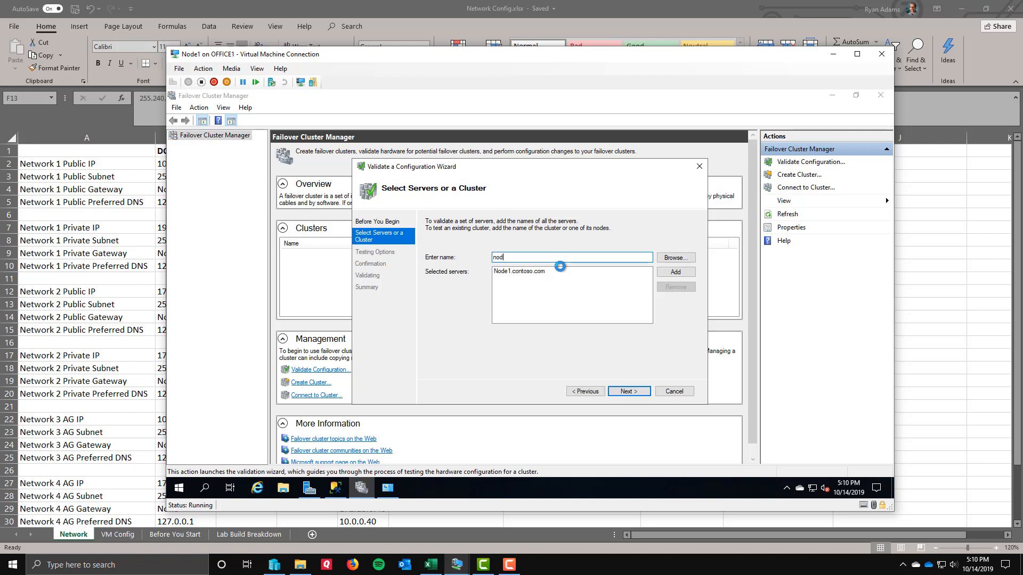
text(e2)
key(Return)
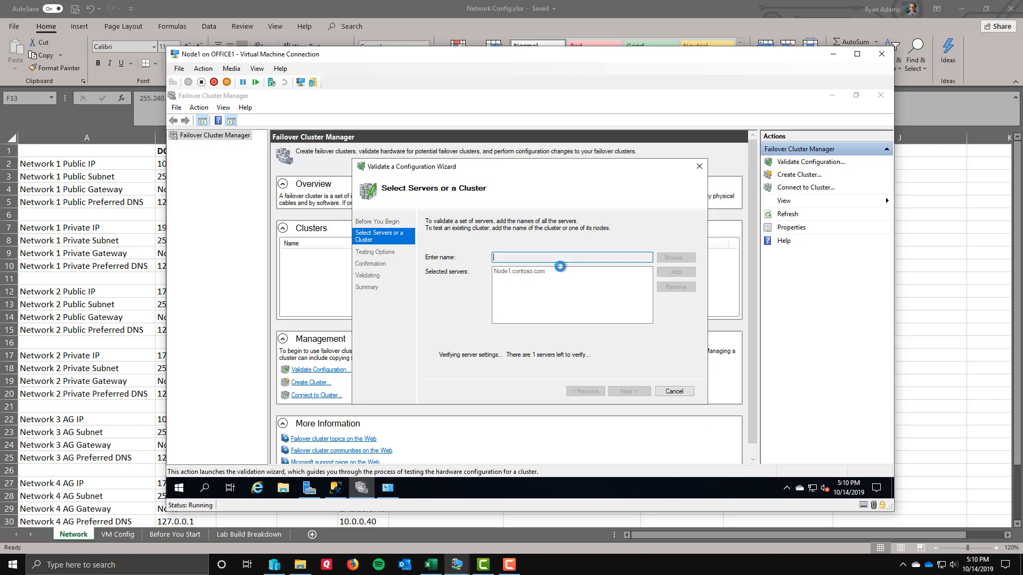
text(node)
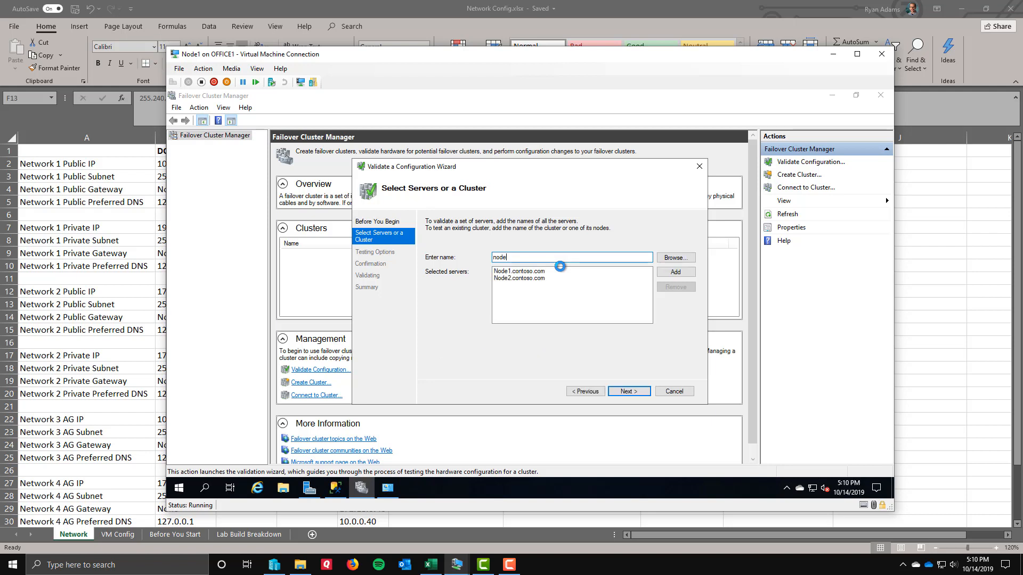
text(3)
key(Return)
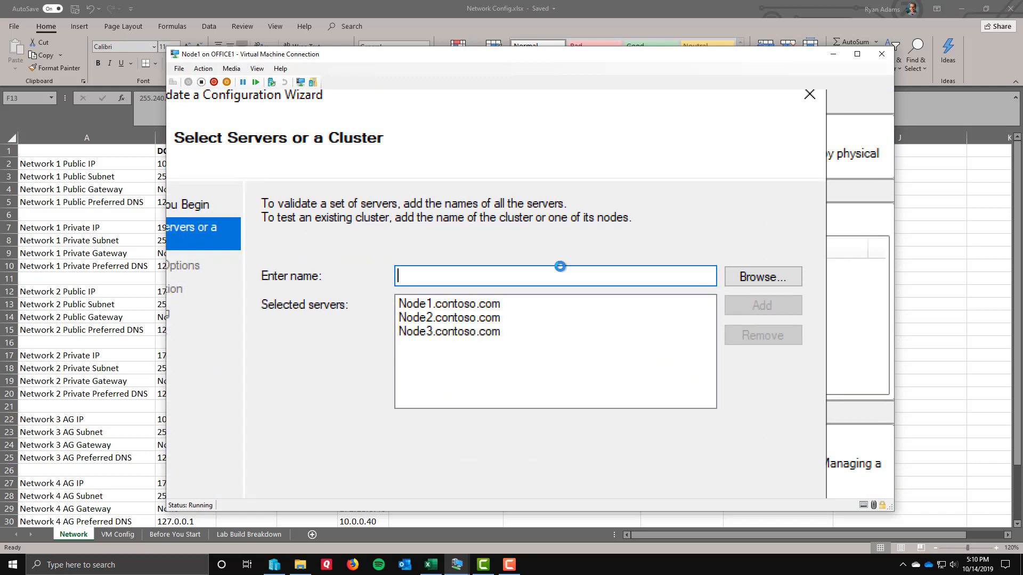
mouse_move(392, 296)
mouse_down()
mouse_move(392, 334)
mouse_move(523, 356)
mouse_up()
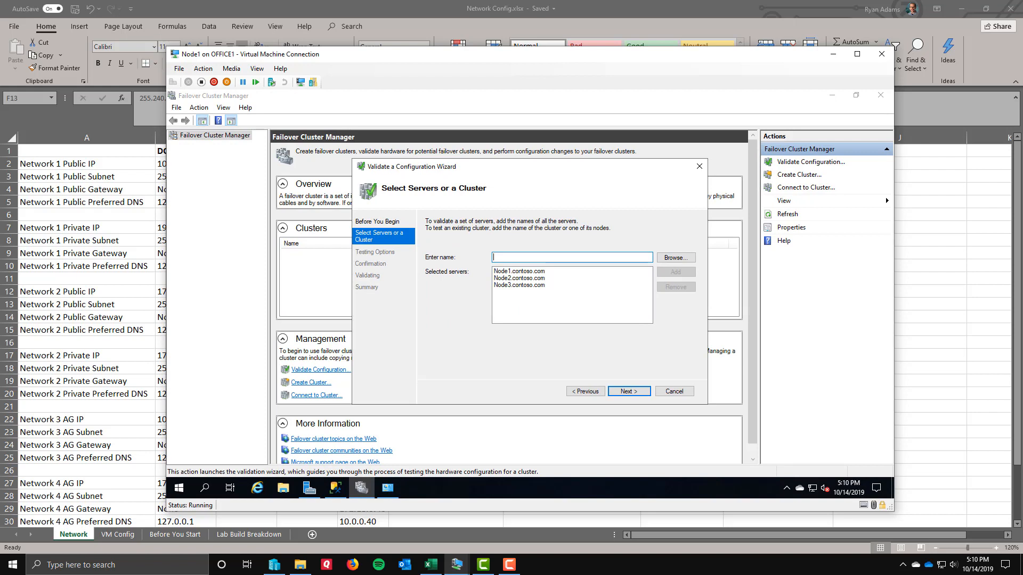
click(628, 394)
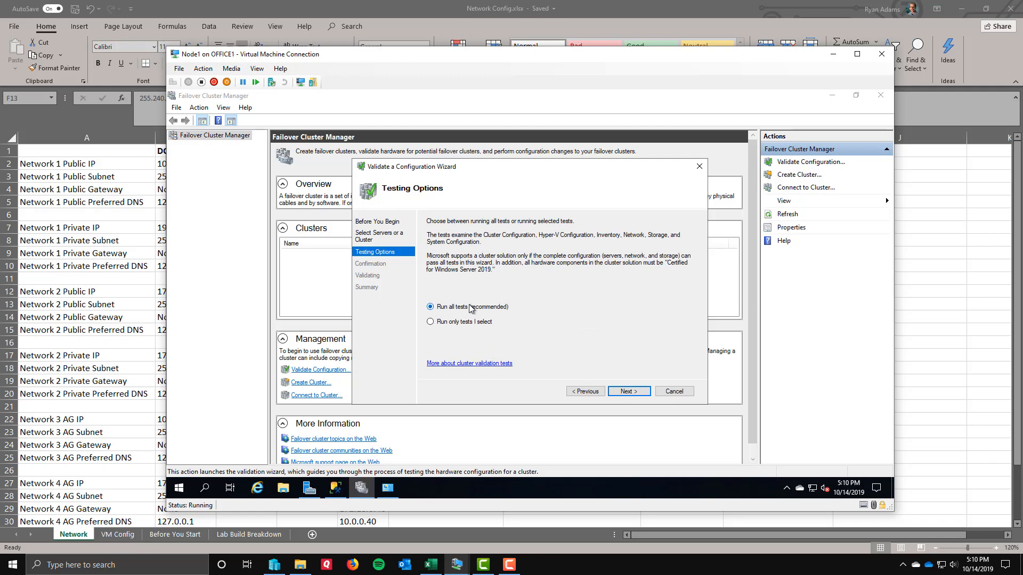
key(ctrl+1)
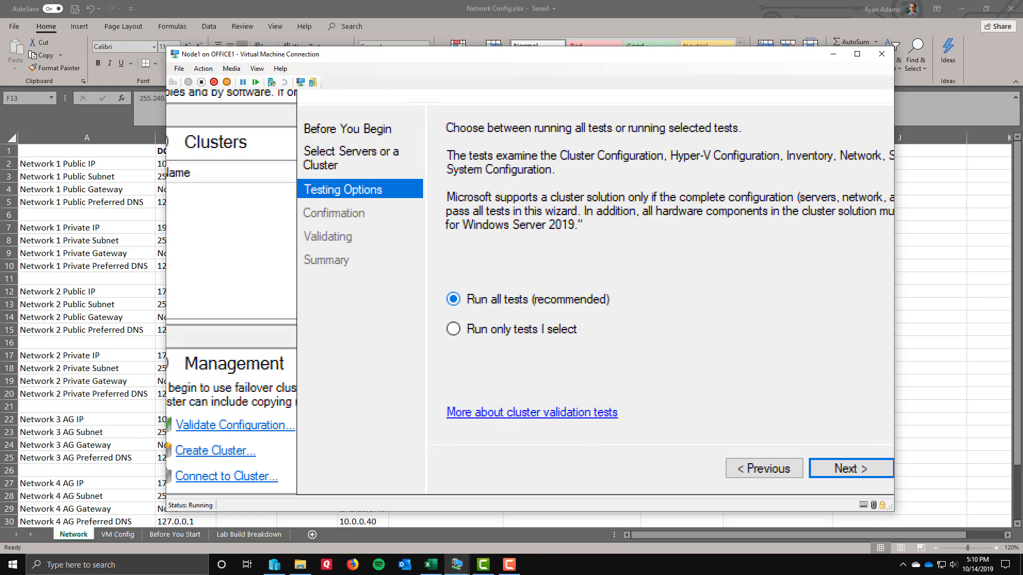
click(469, 305)
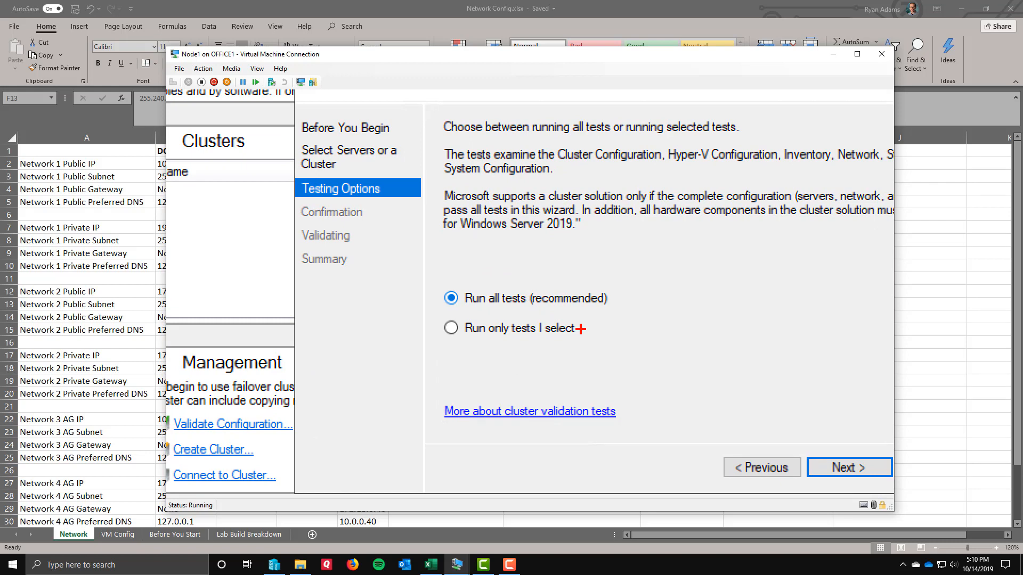
drag(580, 329, 649, 315)
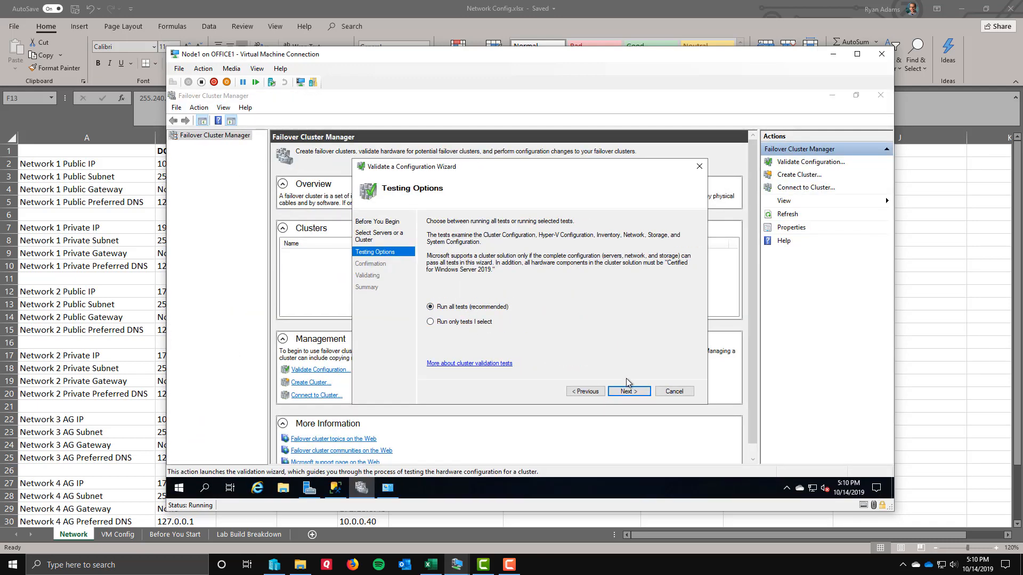
- Accept the option to run all tests and start the cluster validation
click(628, 391)
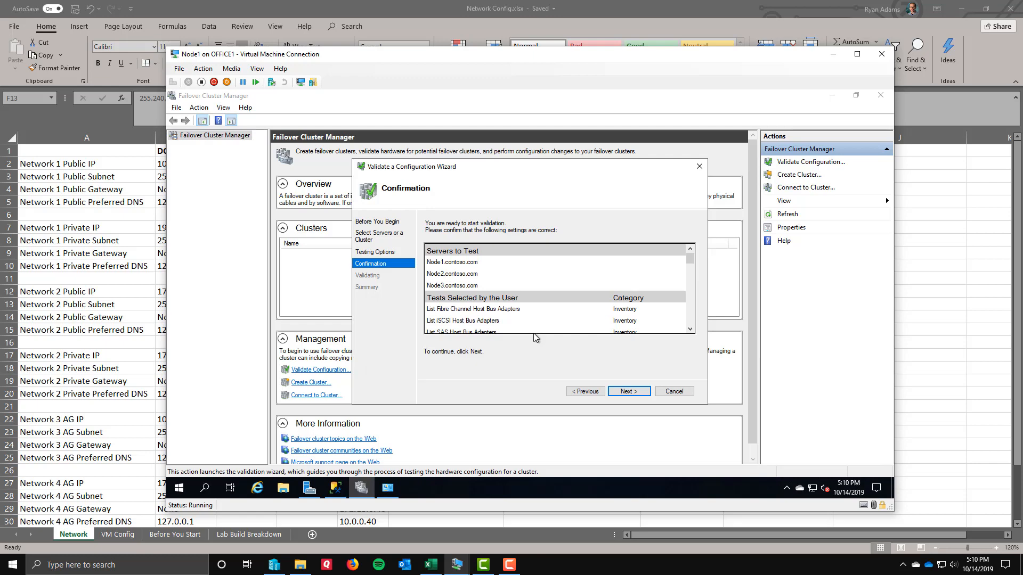
click(631, 391)
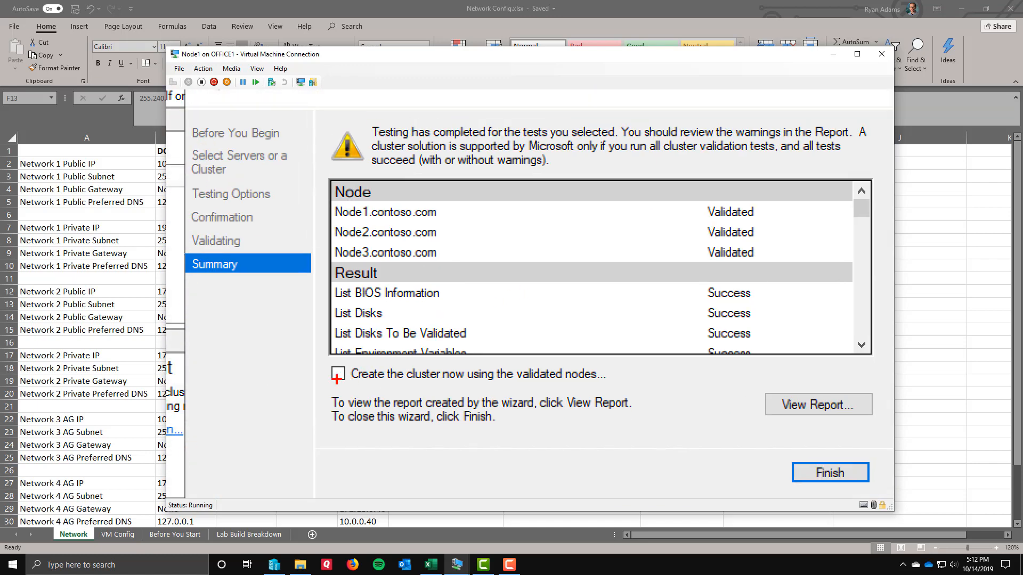
drag(337, 381, 294, 408)
mouse_move(316, 354)
mouse_down()
mouse_move(345, 403)
mouse_move(628, 397)
mouse_up()
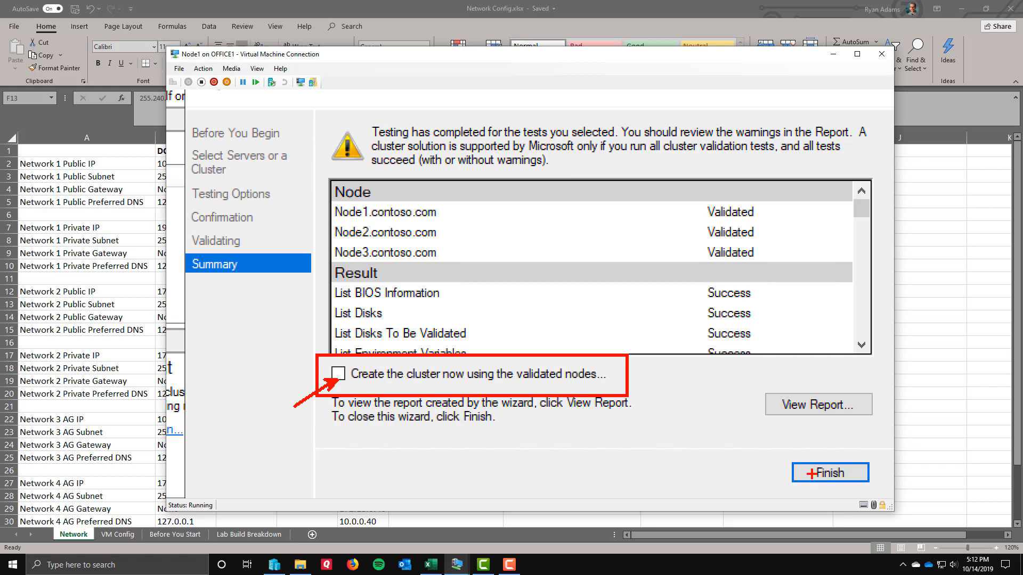
drag(771, 407, 728, 318)
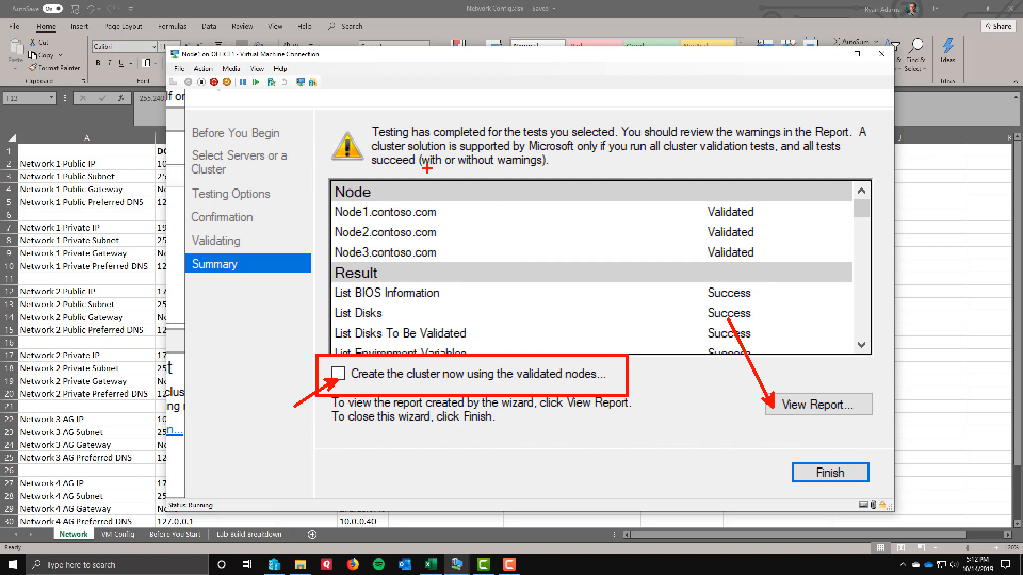
mouse_move(325, 128)
mouse_down()
mouse_move(354, 170)
mouse_move(369, 170)
mouse_up()
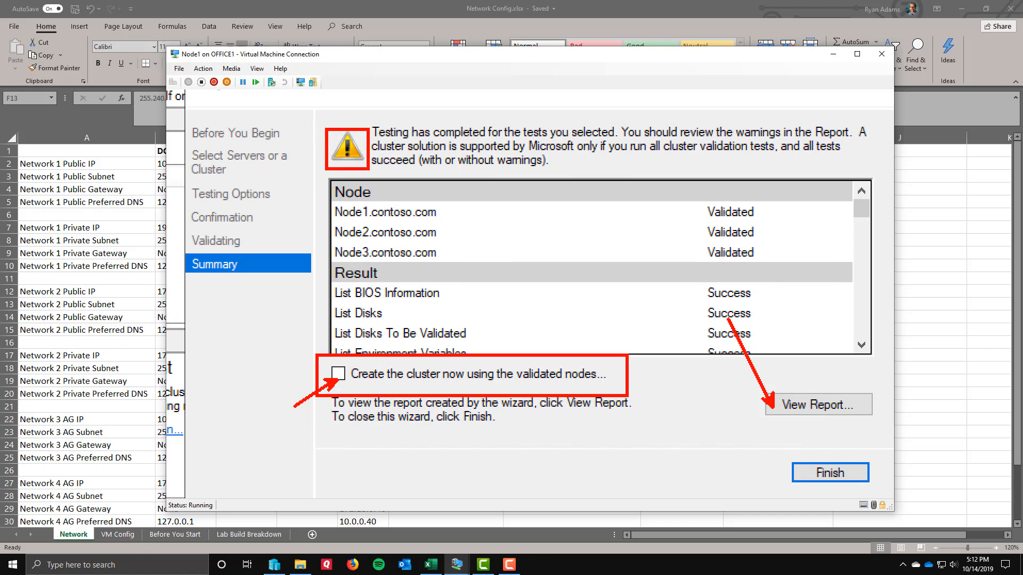
key(Escape)
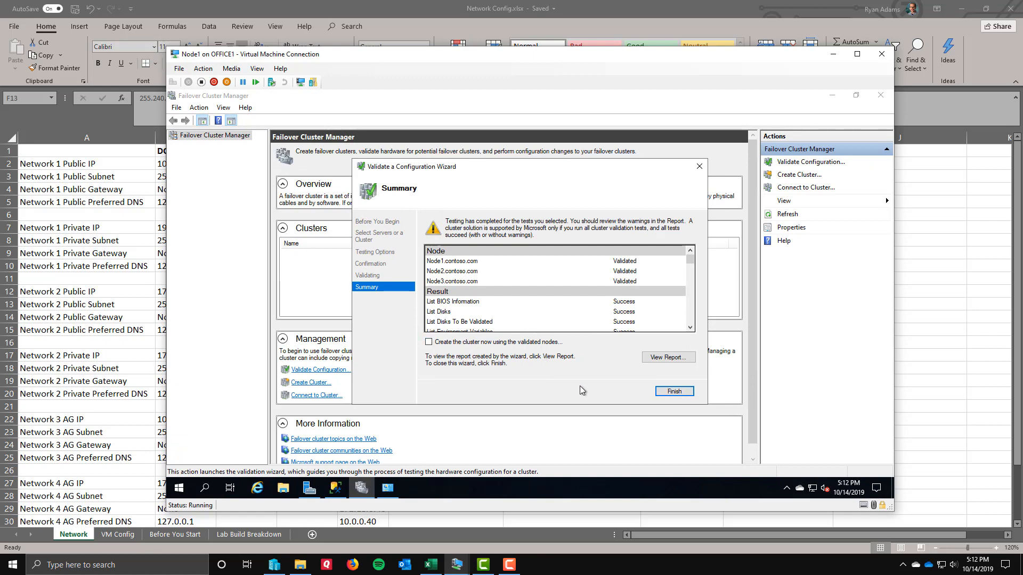
- Review the validation report's System Configuration results, examining the Validate Software Update Levels details for each node, and close the report
click(664, 358)
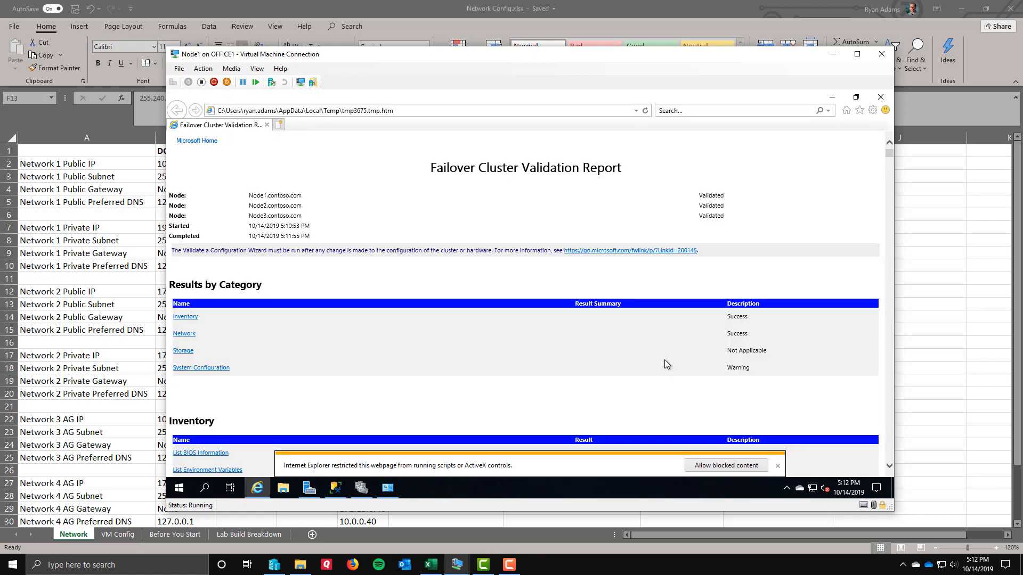
click(698, 466)
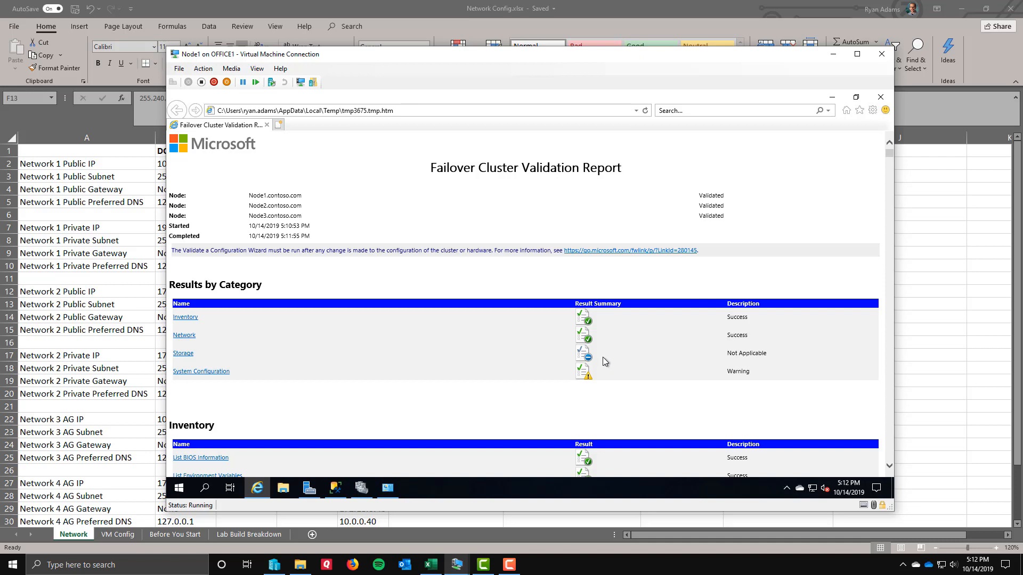
click(211, 371)
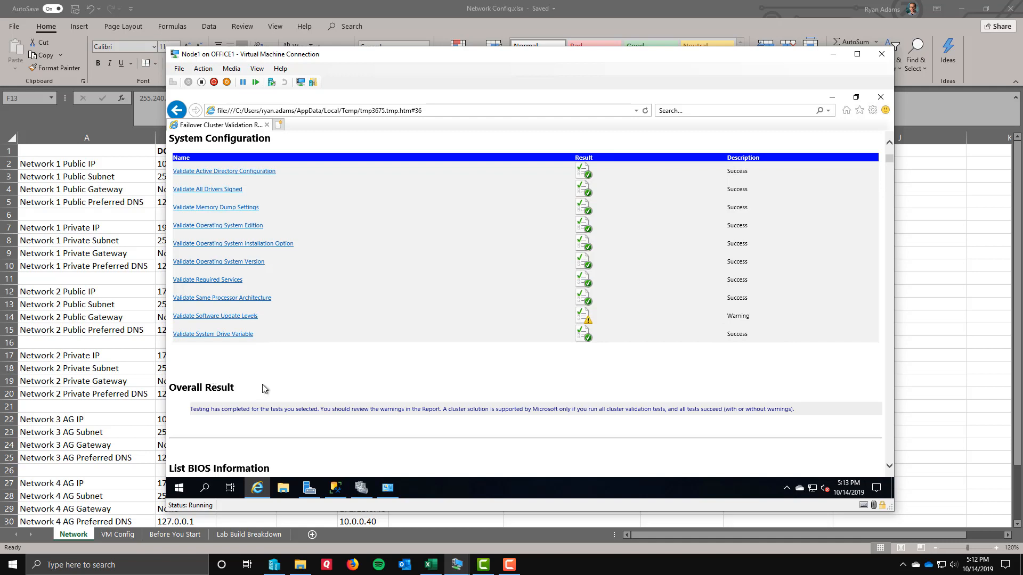
click(208, 317)
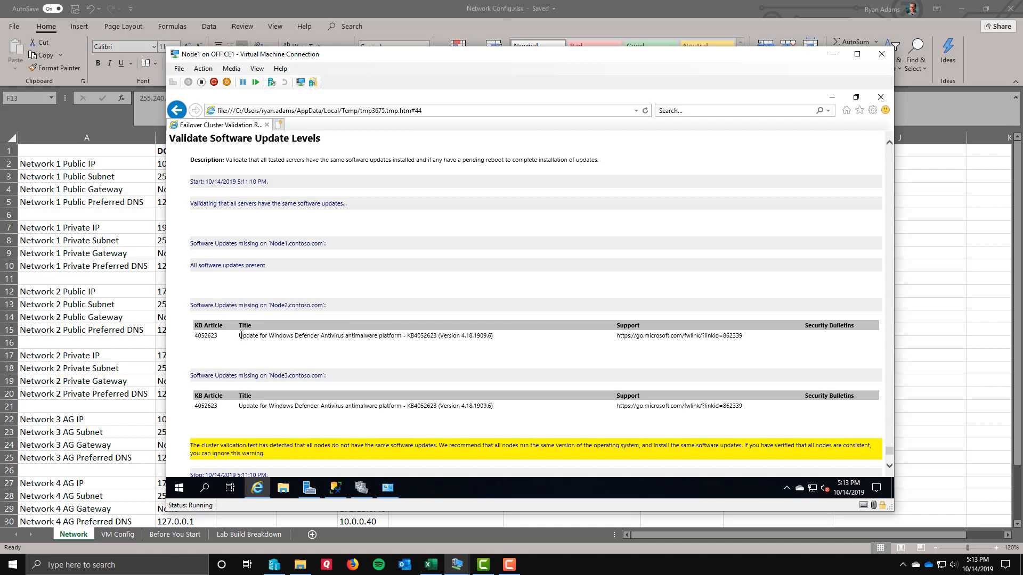
drag(241, 335, 394, 335)
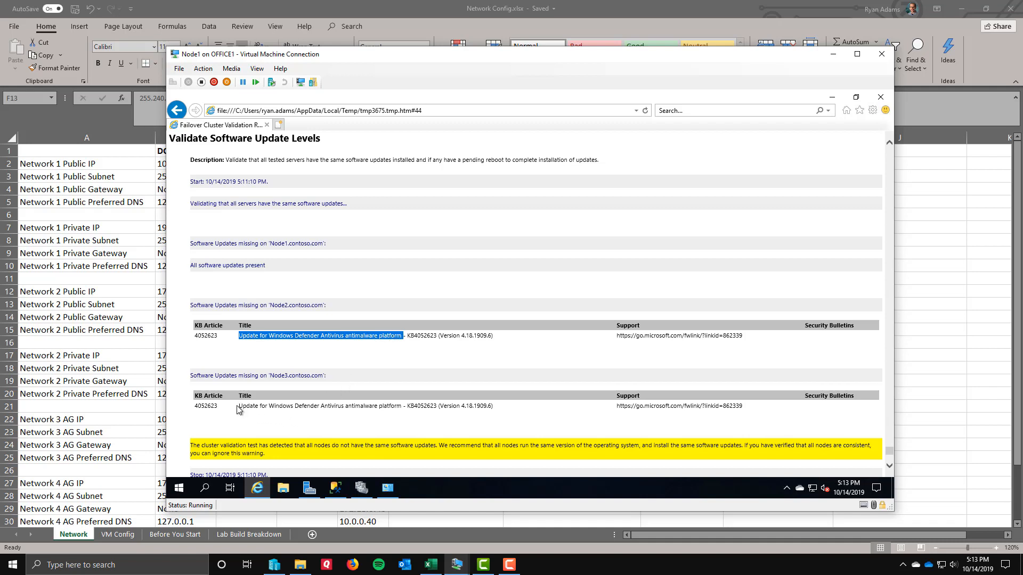
drag(238, 407, 397, 411)
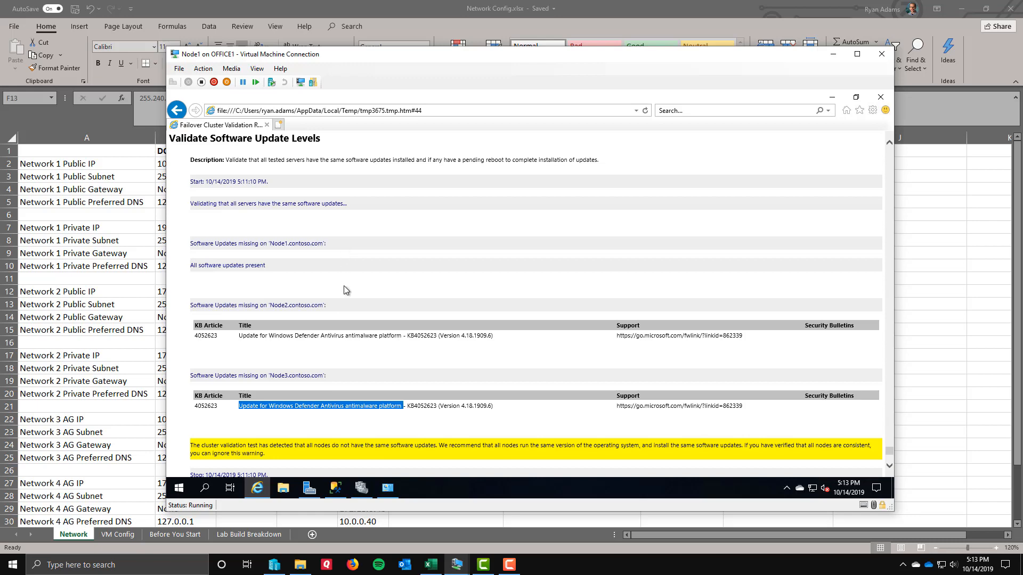
scroll(344, 289, down, 1)
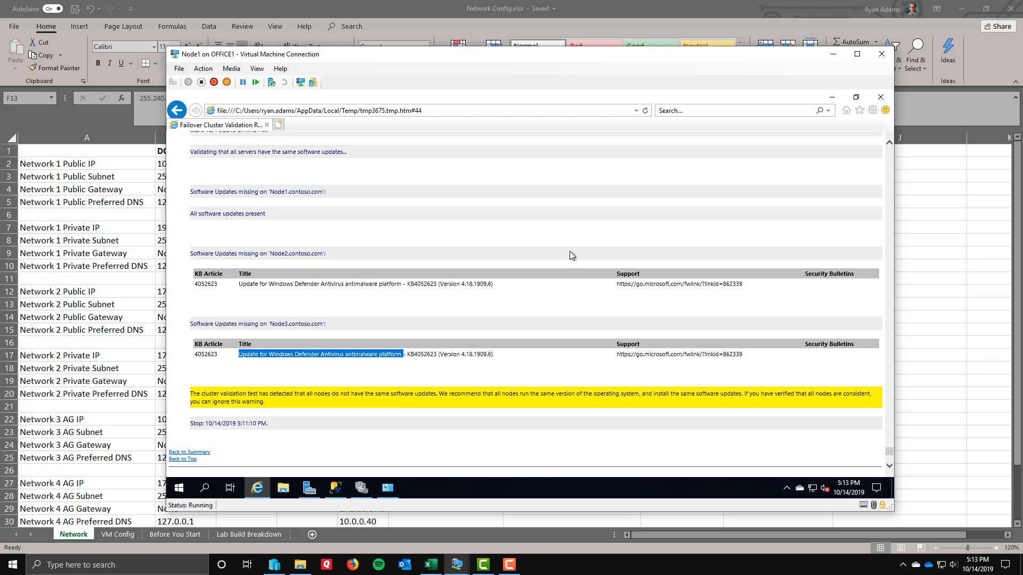
click(879, 97)
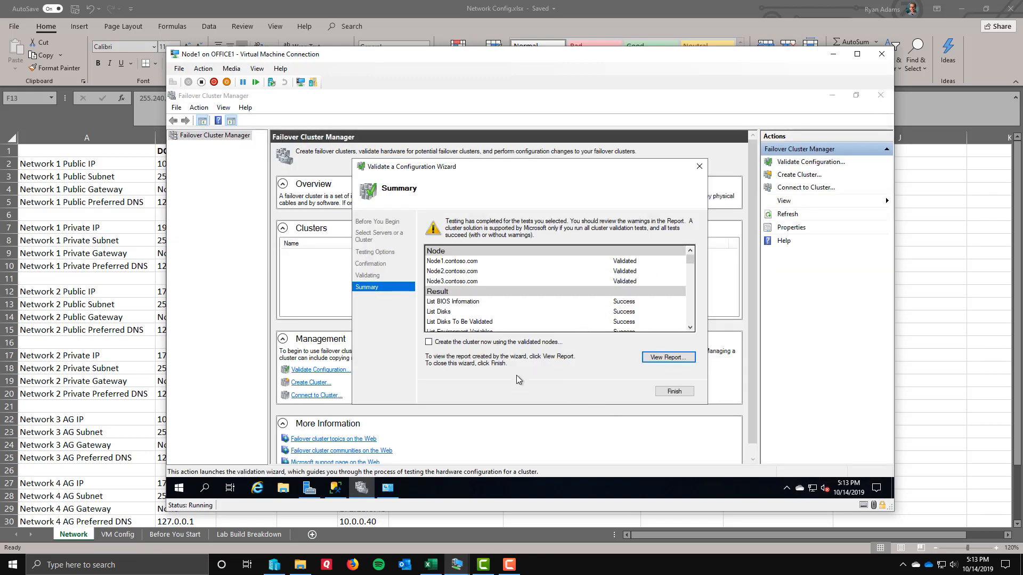
- Choose to create the cluster now using the validated nodes and finish the validation wizard
click(429, 341)
click(663, 394)
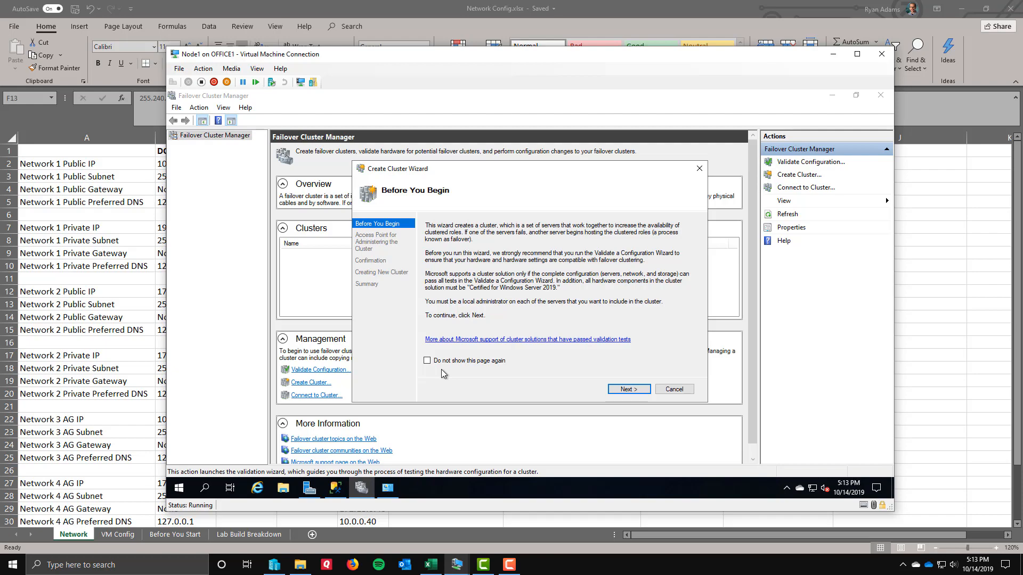
key(ctrl+1)
click(807, 195)
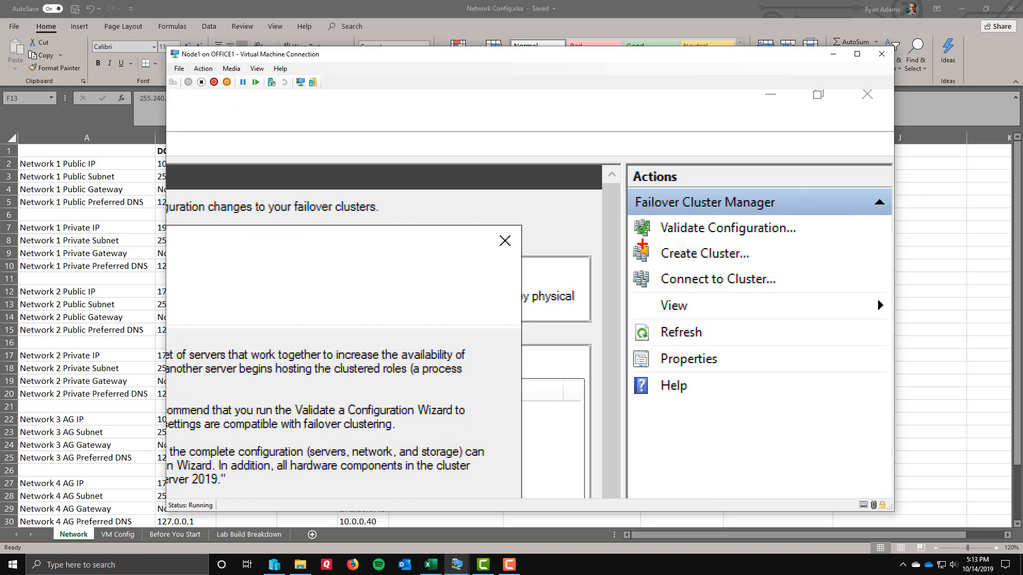
mouse_move(634, 241)
mouse_down()
mouse_move(630, 250)
mouse_move(665, 266)
mouse_move(780, 261)
mouse_move(624, 238)
mouse_up()
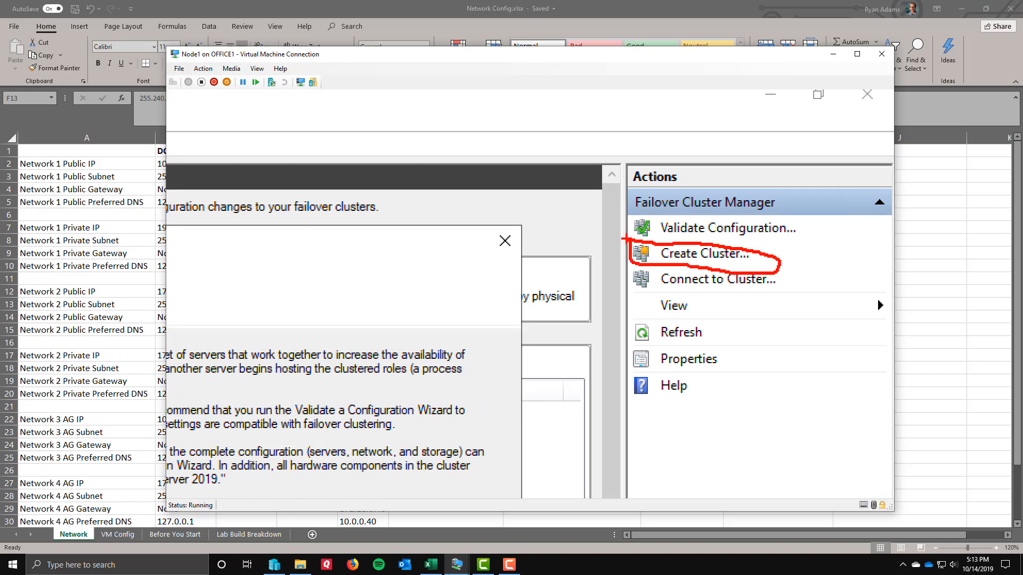
key(Escape)
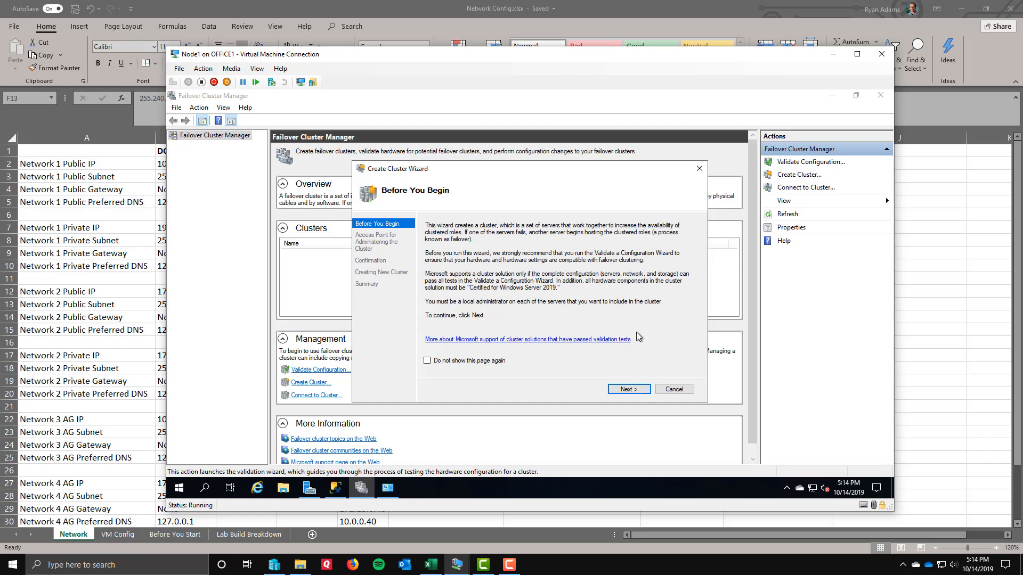
- Continue past the Create Cluster Wizard's introduction and enter cluster1 as the cluster name
click(624, 389)
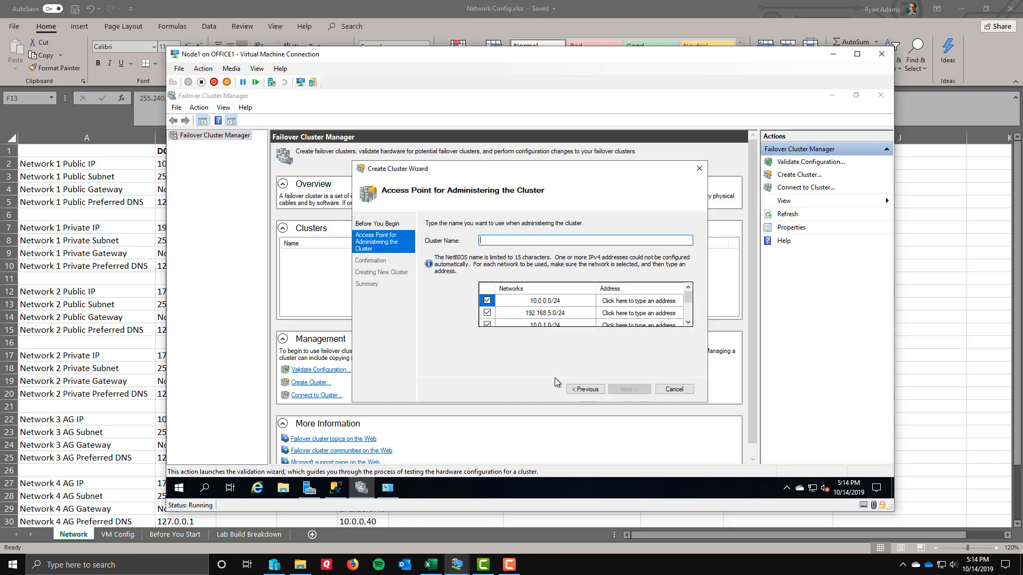
text(cluster1)
- Switch to the Network Config workbook in Excel and look up the Network 1 and Network 2 Public IP rows for the cluster addresses
click(275, 11)
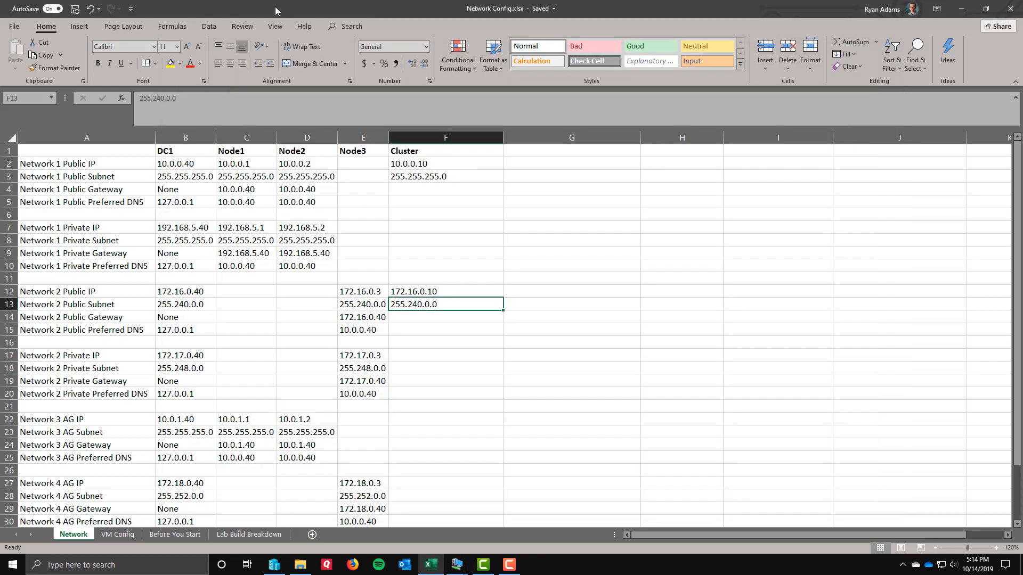
click(45, 166)
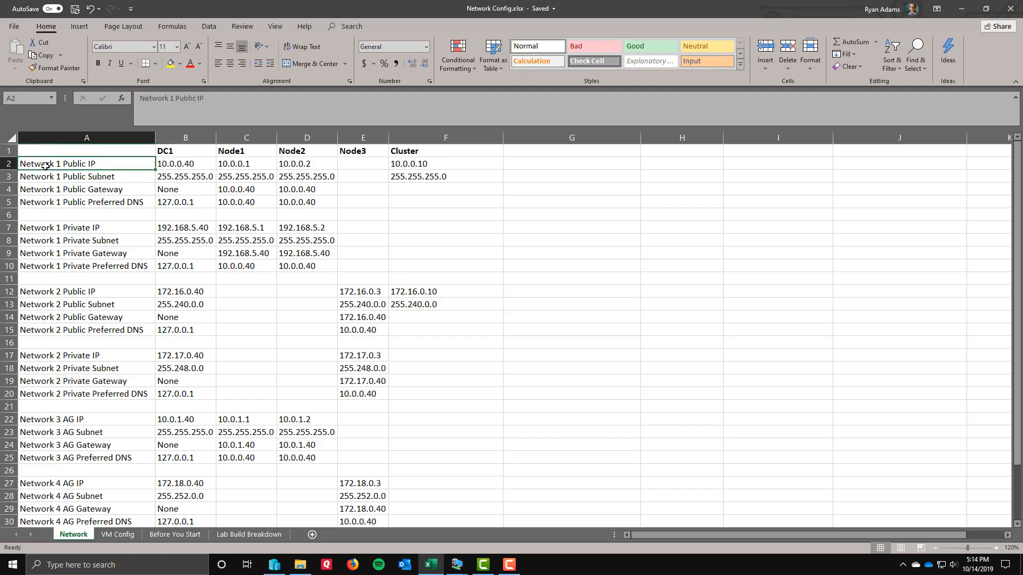
click(14, 164)
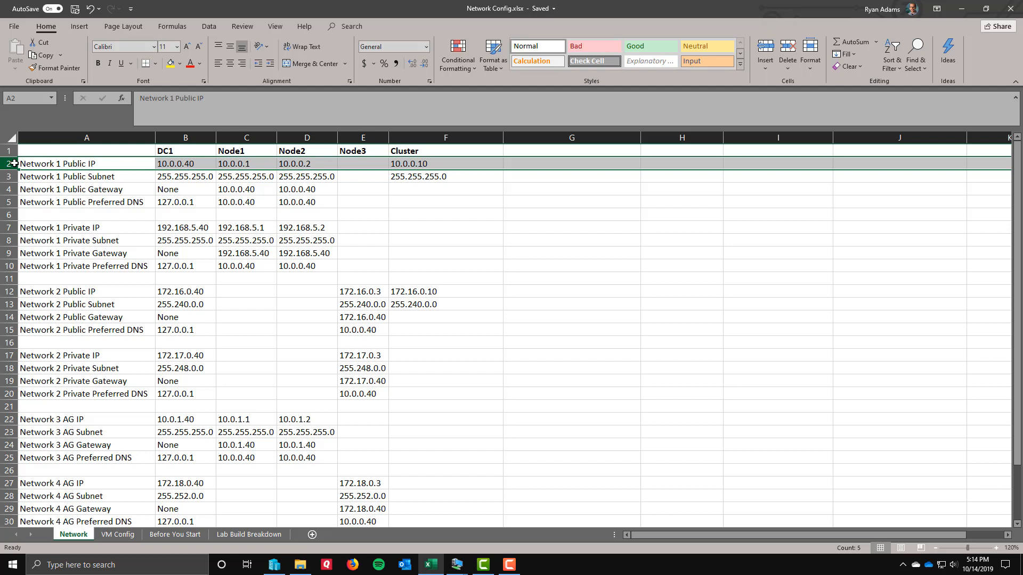
ctrl+click(9, 291)
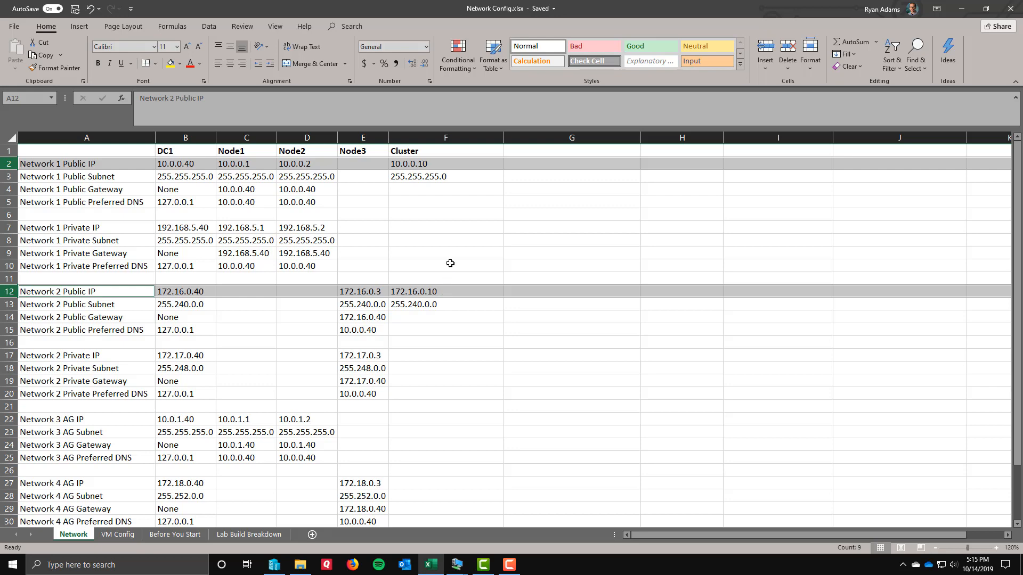
- Return to the Create Cluster Wizard, assign 10.0.0.10 to network 10.0.0.0/24 and exclude networks 192.168.5.0/24 and 10.0.1.0/24
key(alt+Tab)
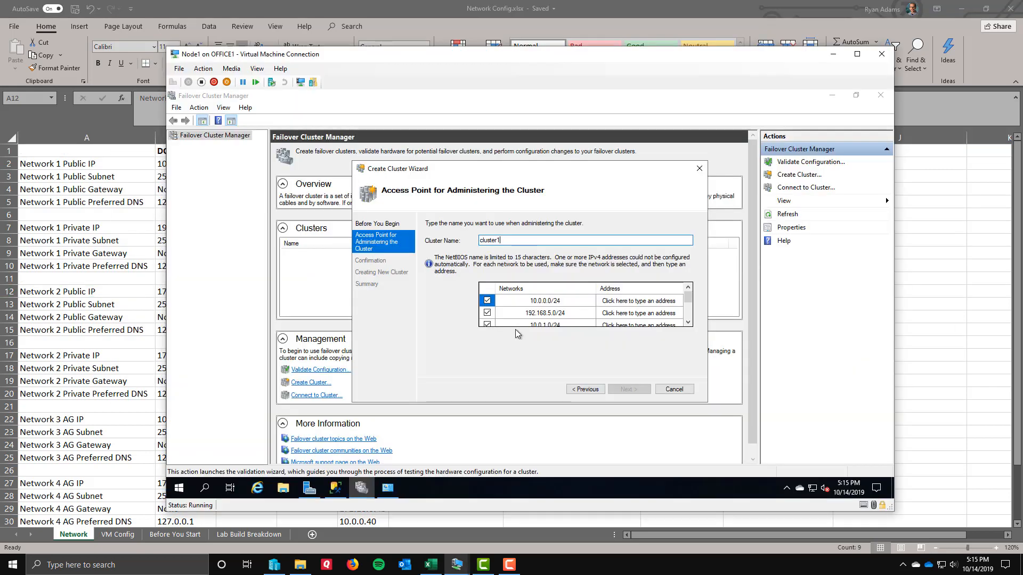
click(672, 301)
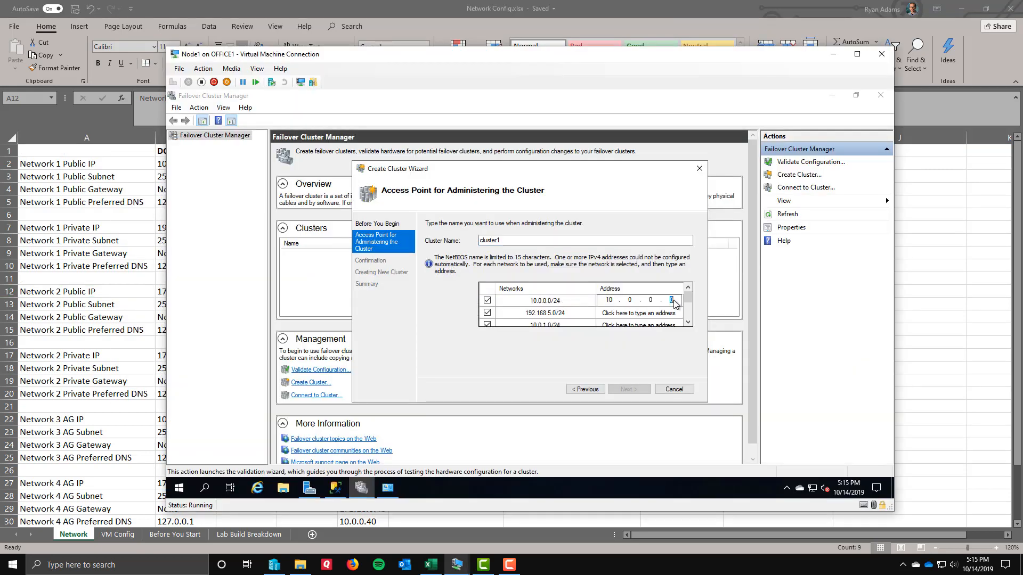
text(10)
click(487, 314)
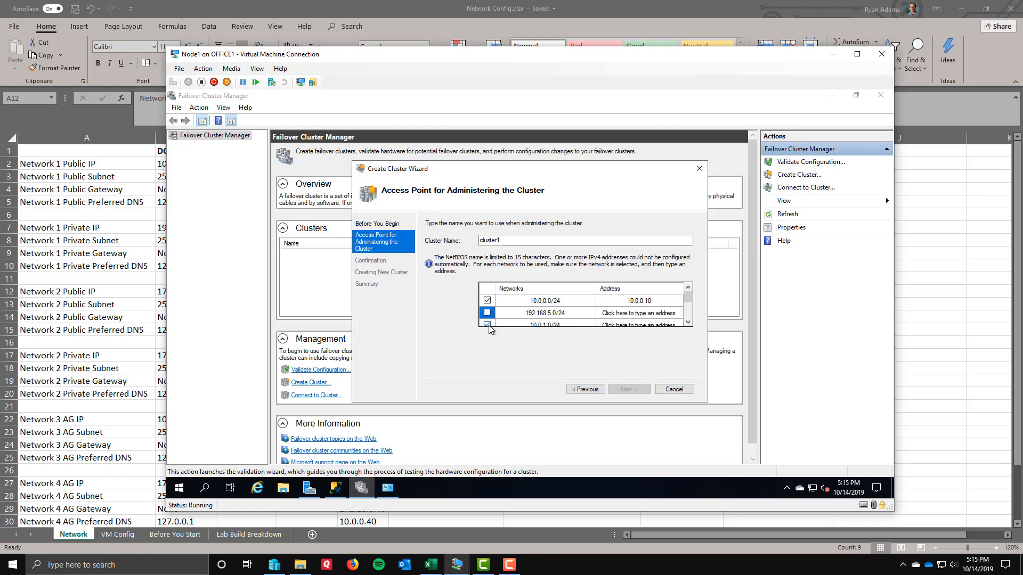
click(487, 325)
- Assign 172.16.0.10 to network 172.16.0.0/12 and exclude networks 172.16.0.0/13 and 172.16.0.0/14
click(688, 322)
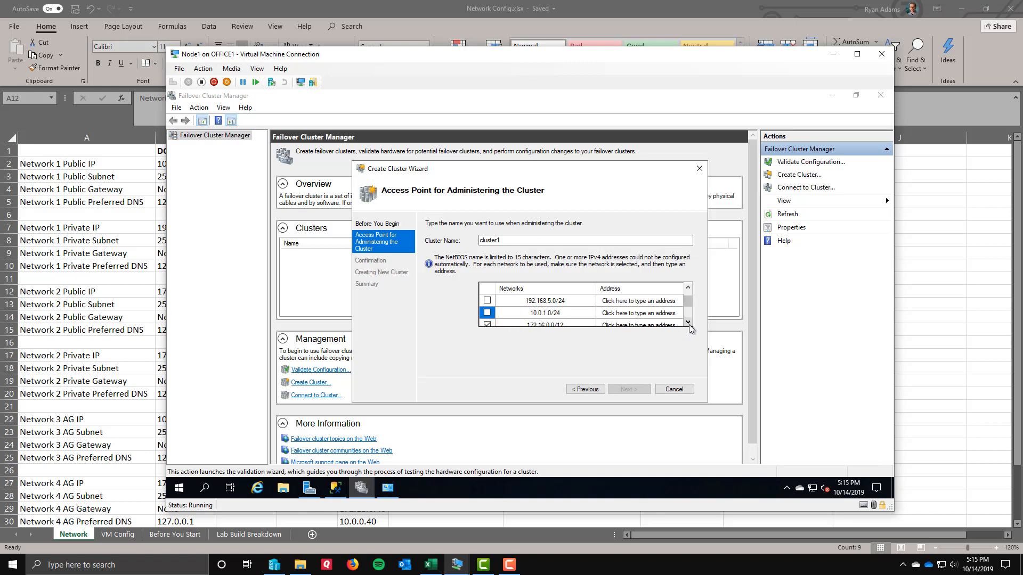
click(688, 322)
click(673, 315)
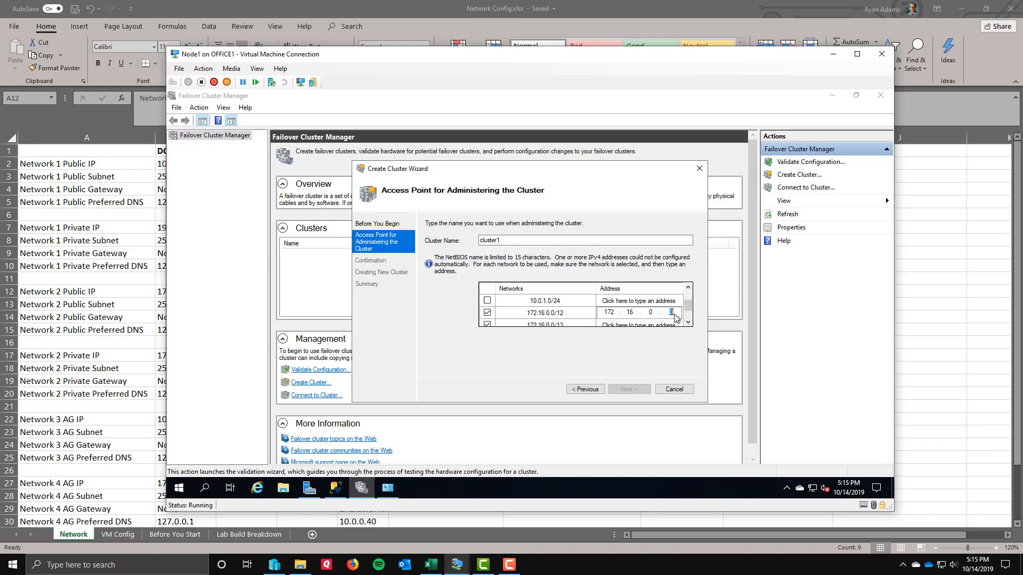
text(10)
click(487, 324)
click(687, 322)
click(687, 322)
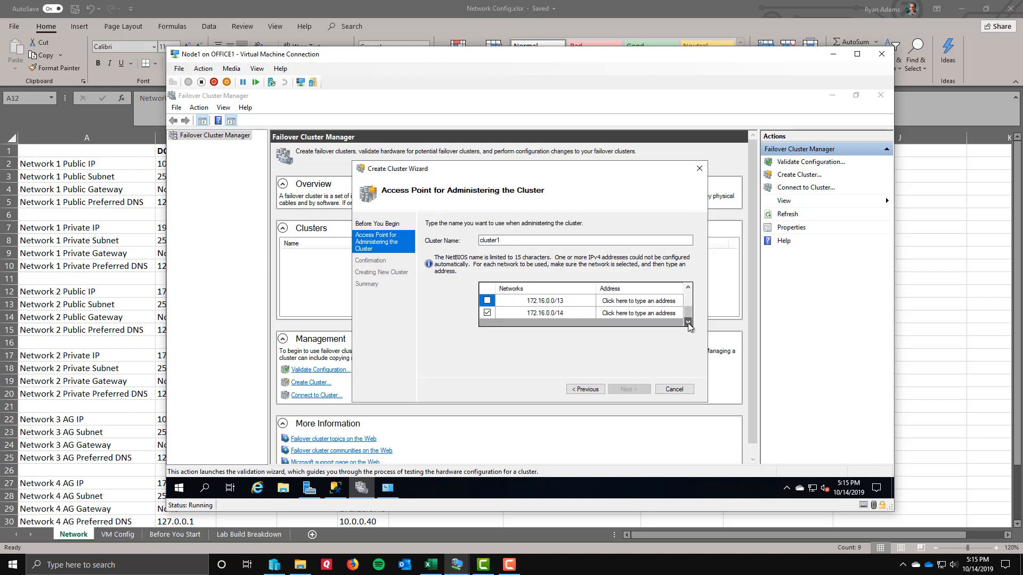
click(487, 314)
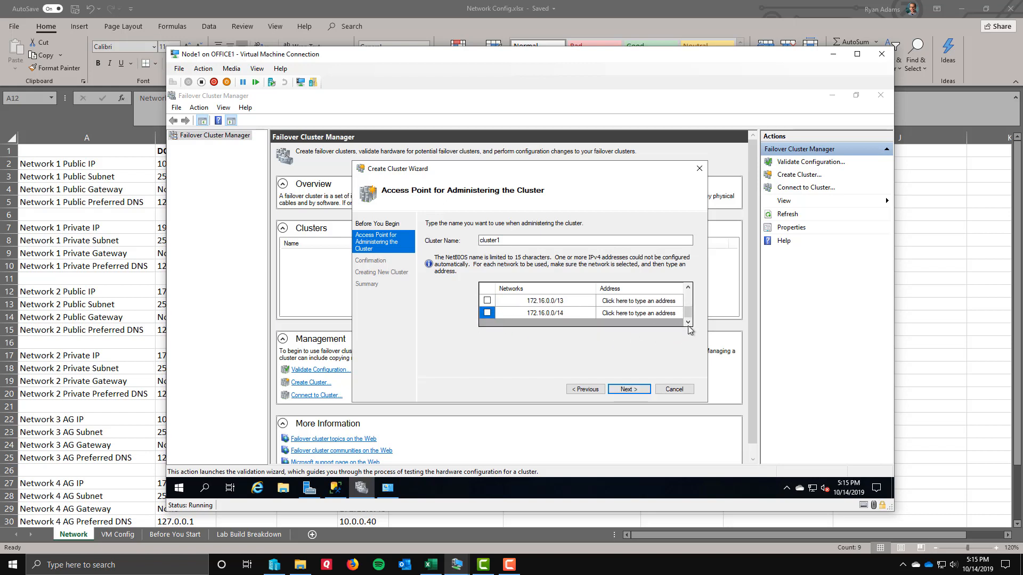
- Continue to the confirmation and create the cluster with all eligible storage added
click(634, 391)
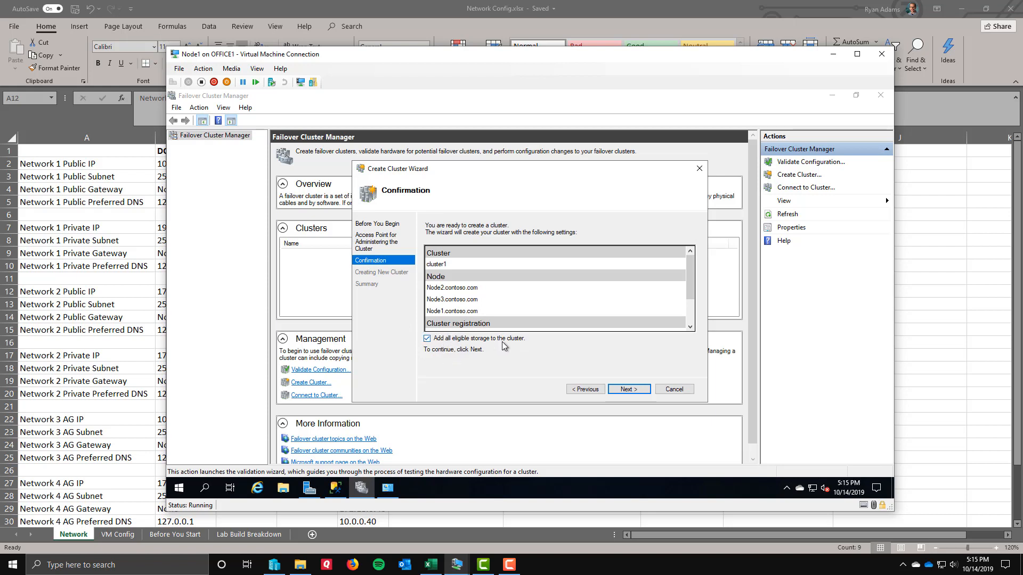
click(628, 390)
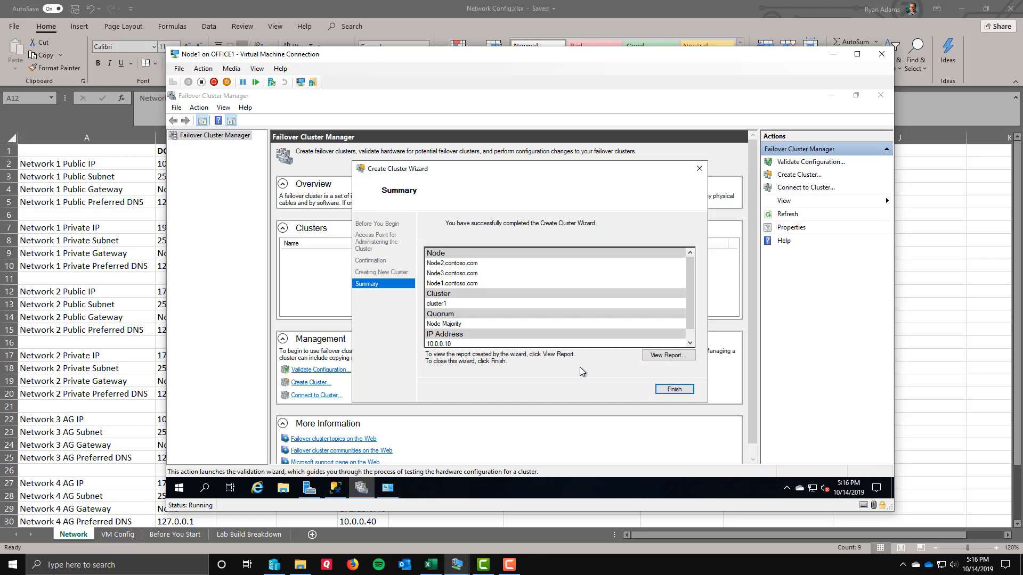
- Review the Create Cluster report with its blocked content allowed, close it and finish the wizard
click(669, 359)
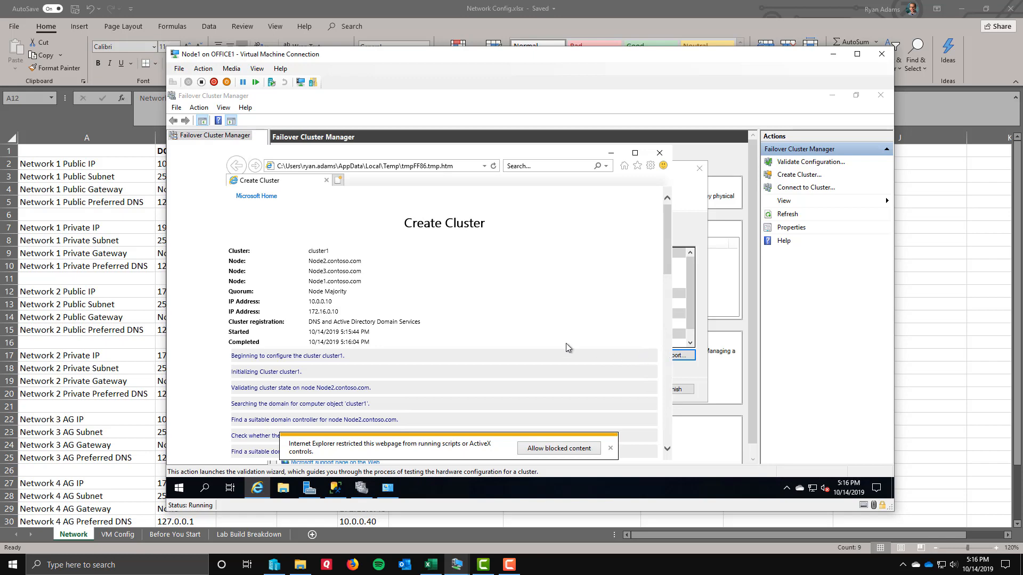
click(549, 449)
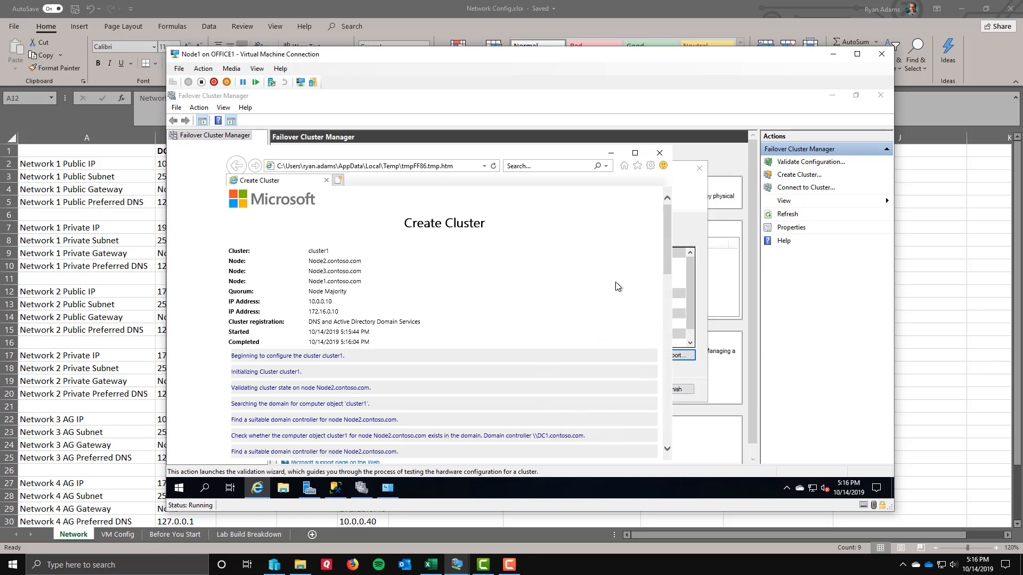
click(635, 153)
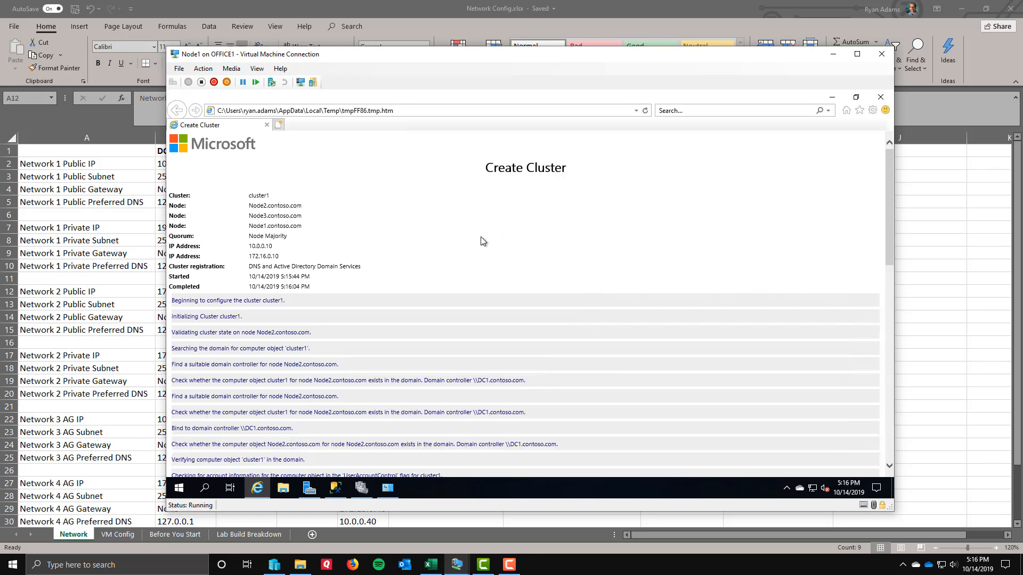
scroll(422, 276, down, 15)
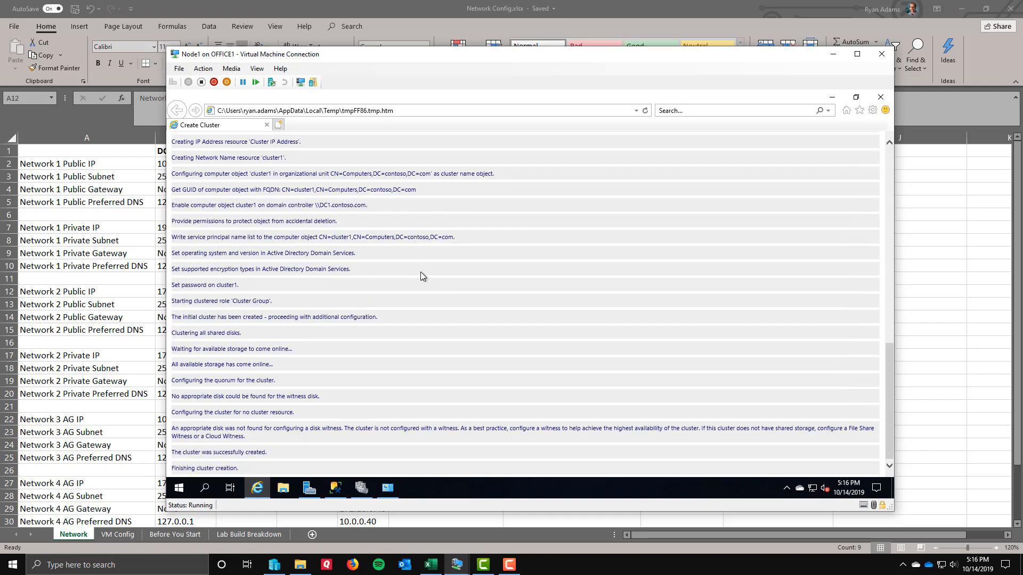
scroll(420, 275, up, 15)
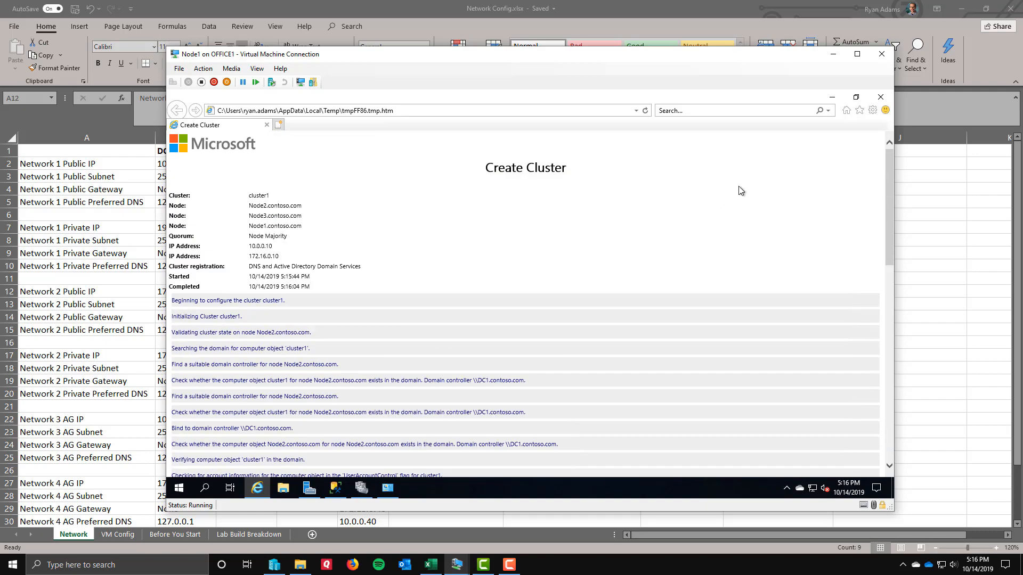
click(880, 97)
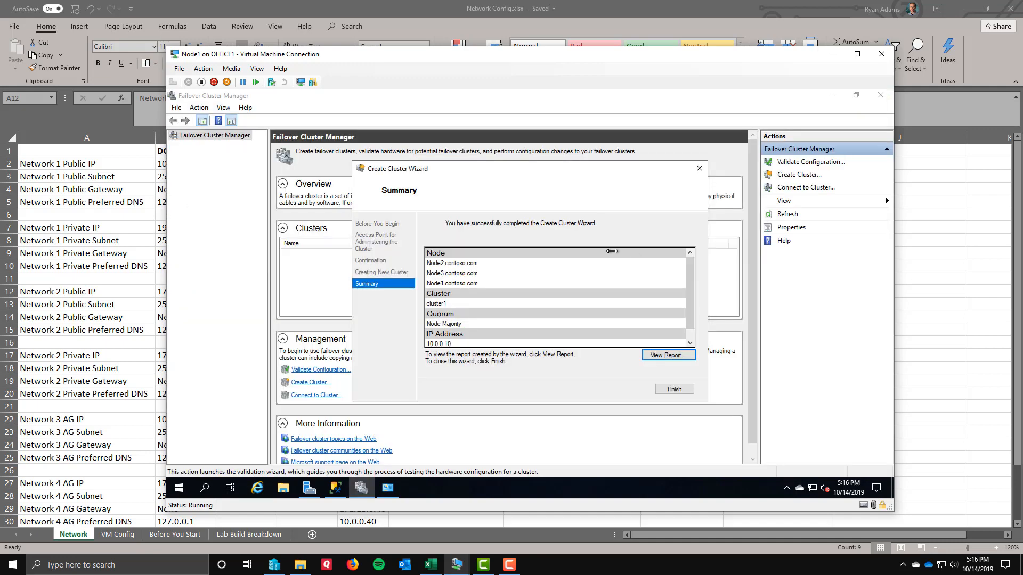
click(675, 391)
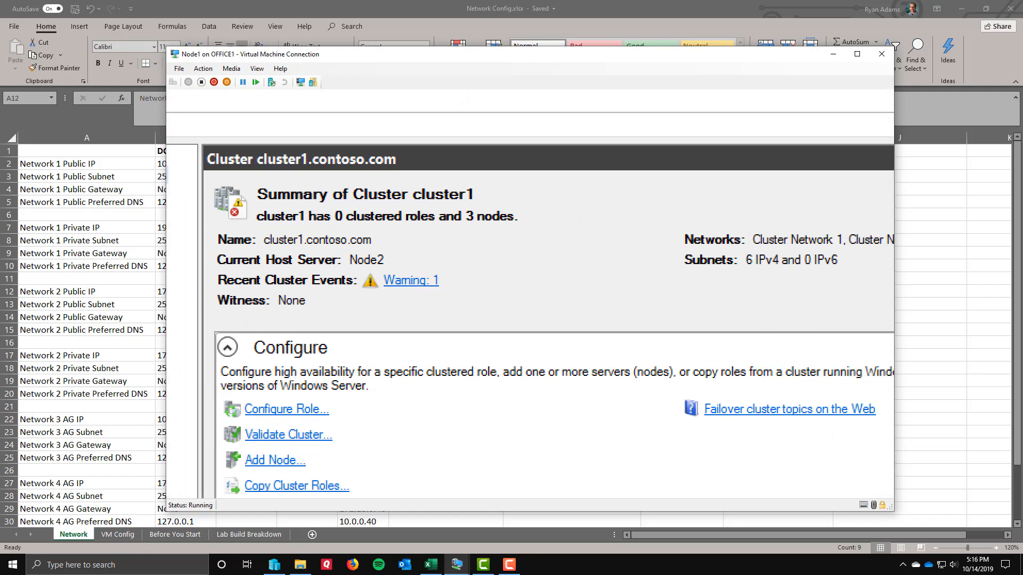
- Open the cluster's recent event warning and examine the event details for the Cluster IP Address 172.16.0.10 resource
mouse_move(212, 266)
mouse_down()
mouse_move(290, 309)
mouse_move(464, 294)
mouse_up()
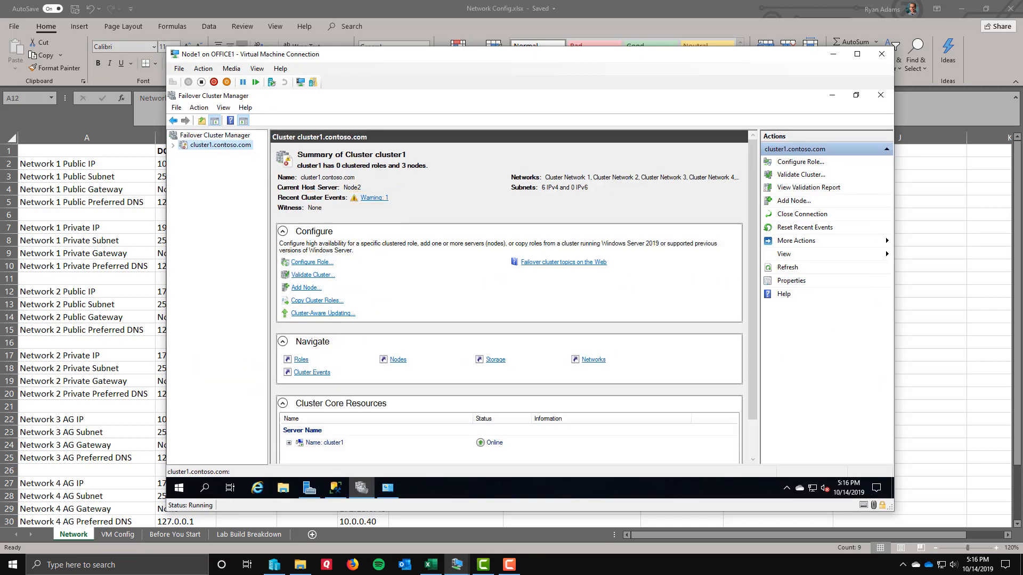
click(369, 199)
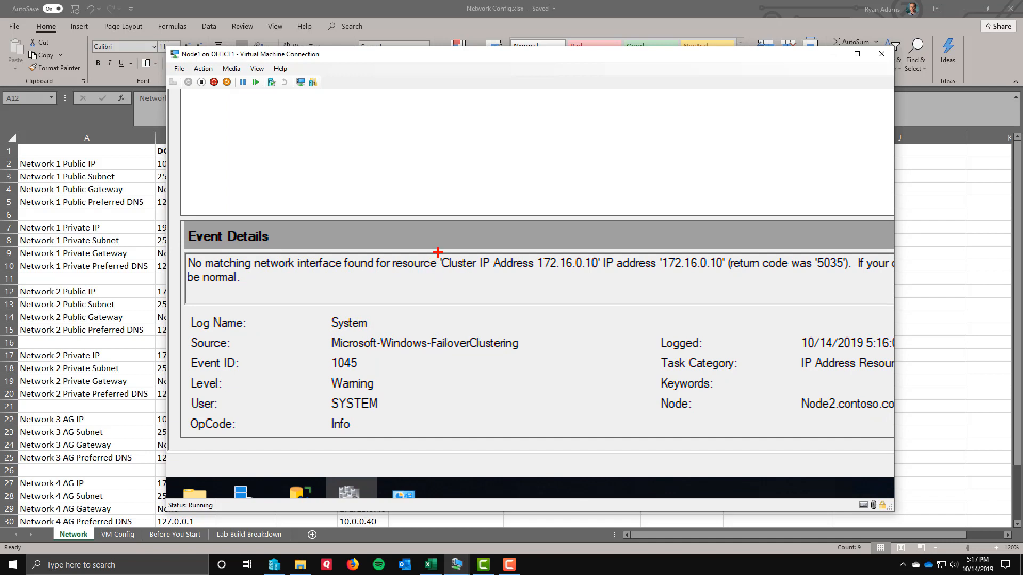
mouse_move(438, 252)
mouse_down()
mouse_move(443, 265)
mouse_move(489, 275)
mouse_move(611, 274)
mouse_up()
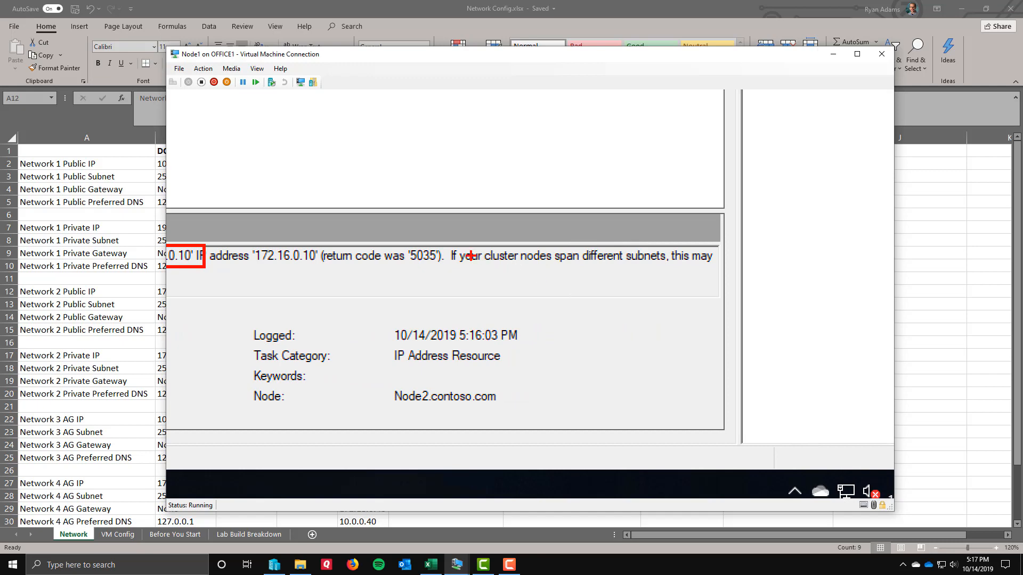
mouse_move(449, 246)
mouse_down()
mouse_move(561, 278)
mouse_move(713, 274)
mouse_up()
right_click(713, 274)
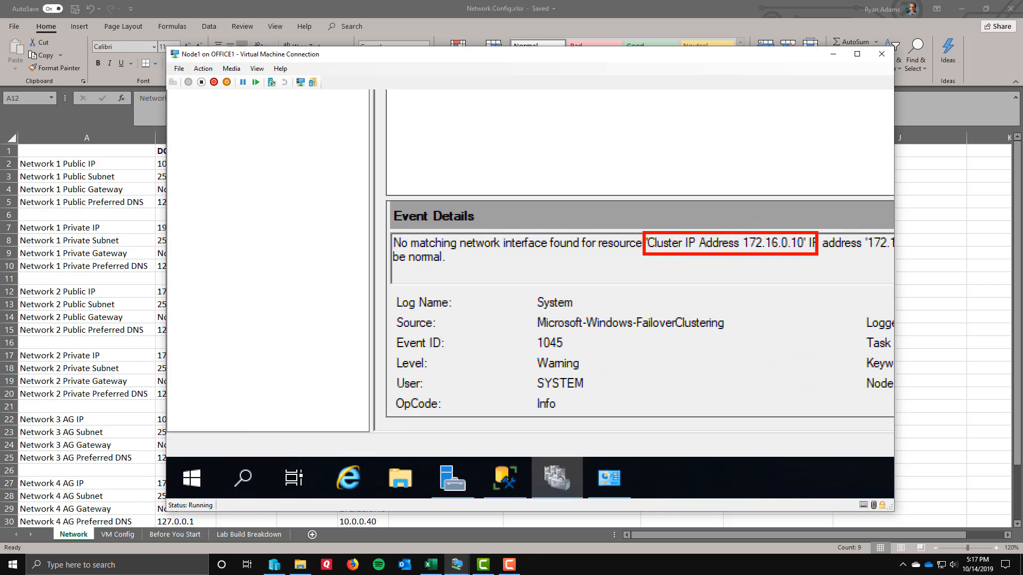
click(314, 294)
drag(448, 260, 534, 248)
key(Escape)
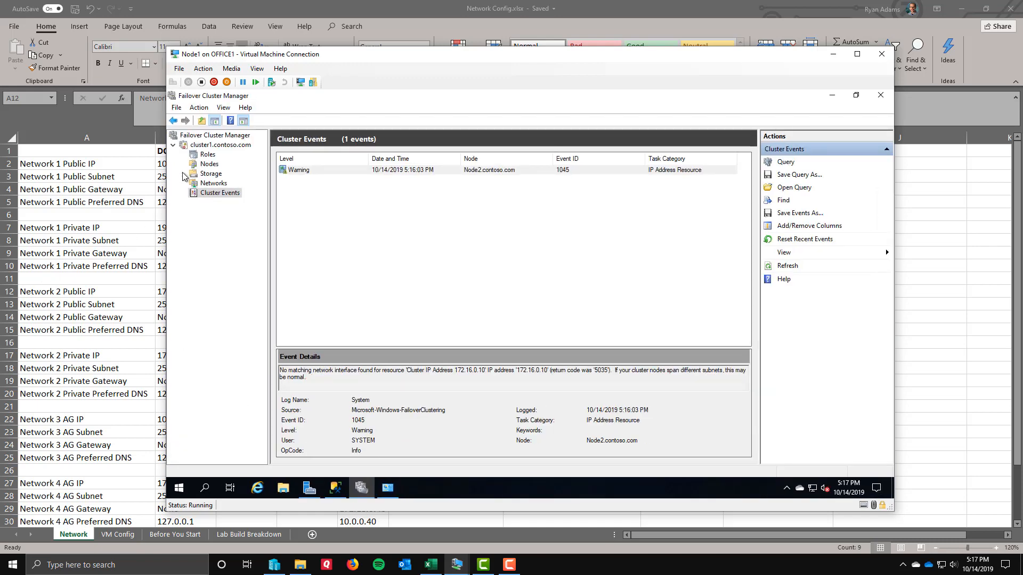
- Return to the cluster1.contoso.com summary, collapse the Configure section and examine the status of cluster1's IP addresses in Cluster Core Resources
click(213, 144)
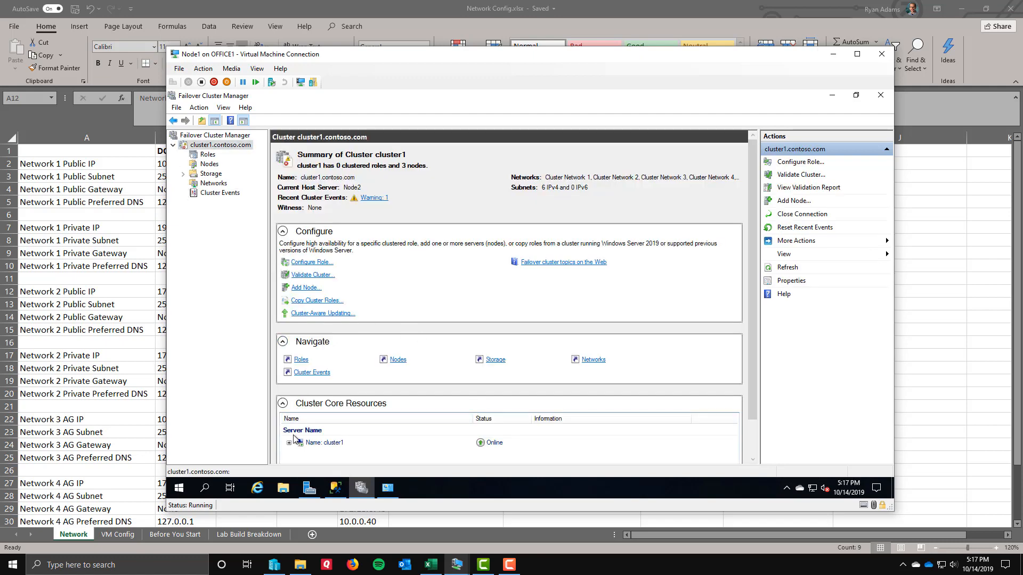
click(283, 232)
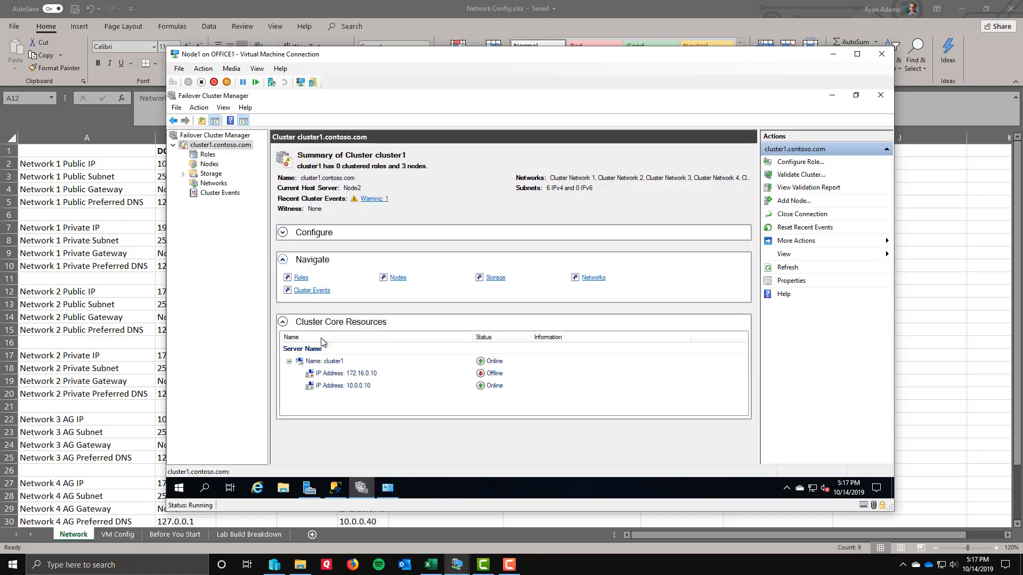
key(ctrl+1)
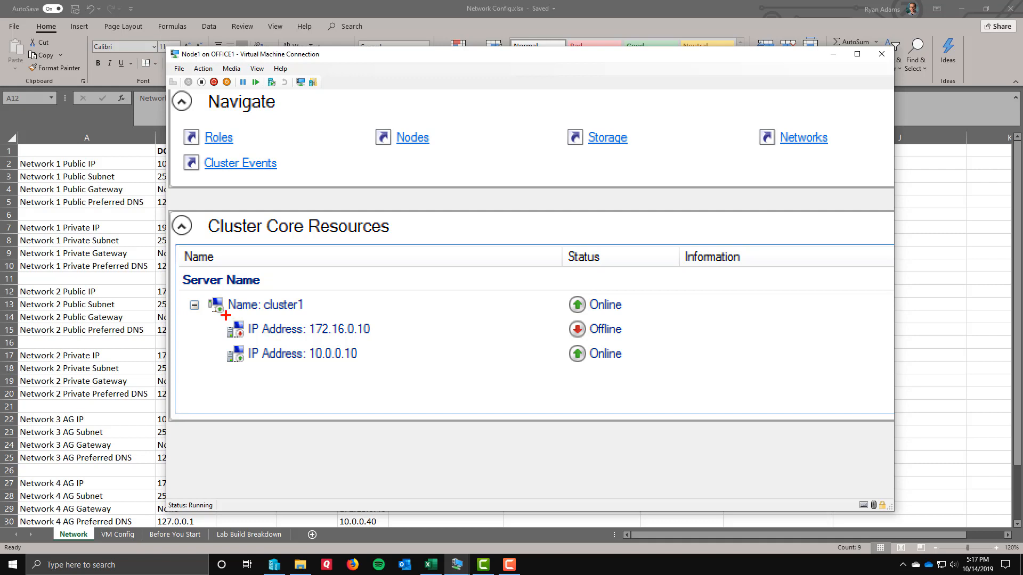
mouse_move(225, 315)
mouse_down()
mouse_move(227, 342)
mouse_move(390, 343)
mouse_up()
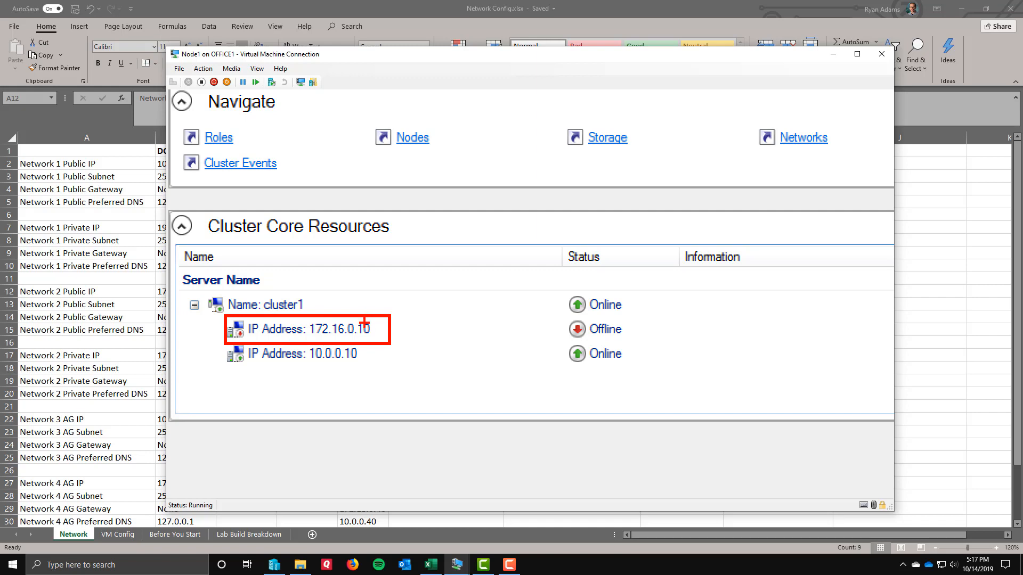
drag(353, 362, 430, 373)
key(Escape)
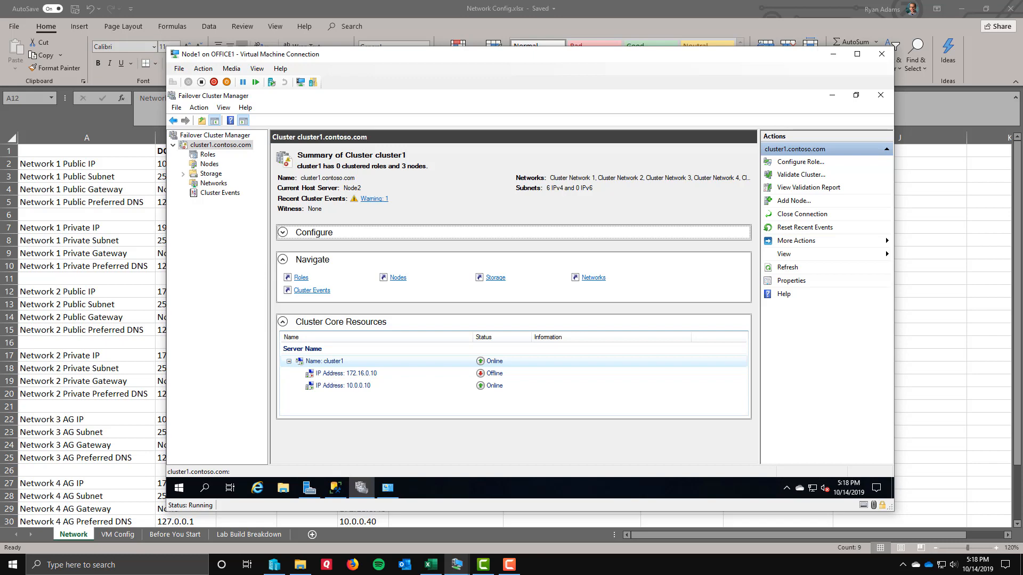
key(ctrl+1)
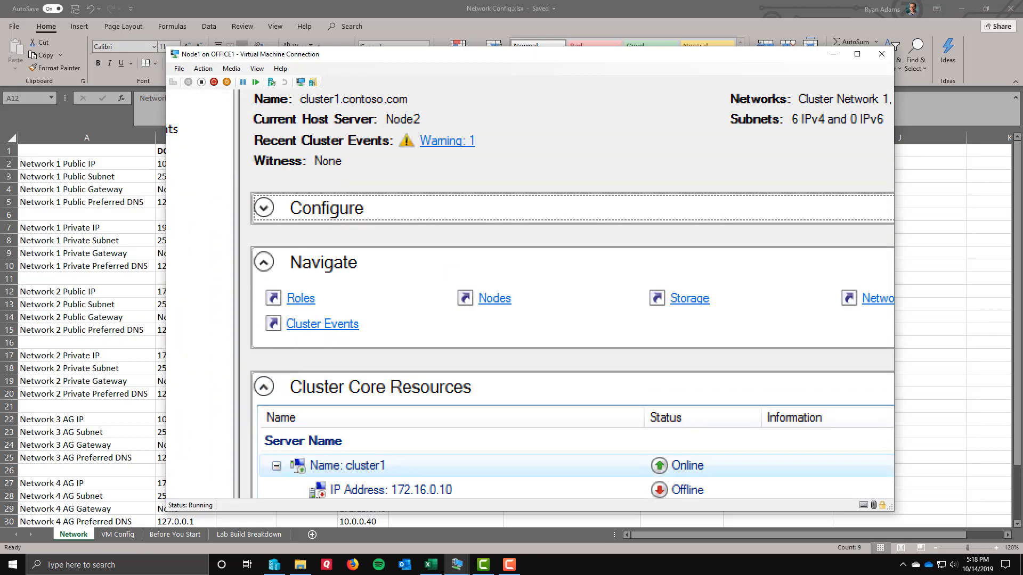
- Examine the Witness entry in cluster1's summary and open the cluster's Roles list
click(531, 294)
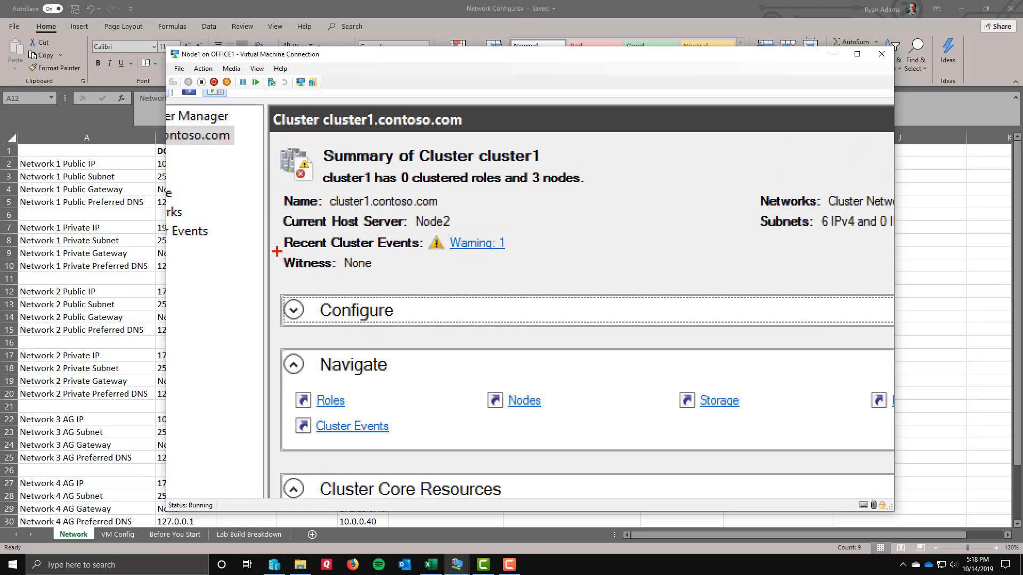
mouse_move(277, 253)
mouse_down()
mouse_move(282, 276)
mouse_move(394, 276)
mouse_up()
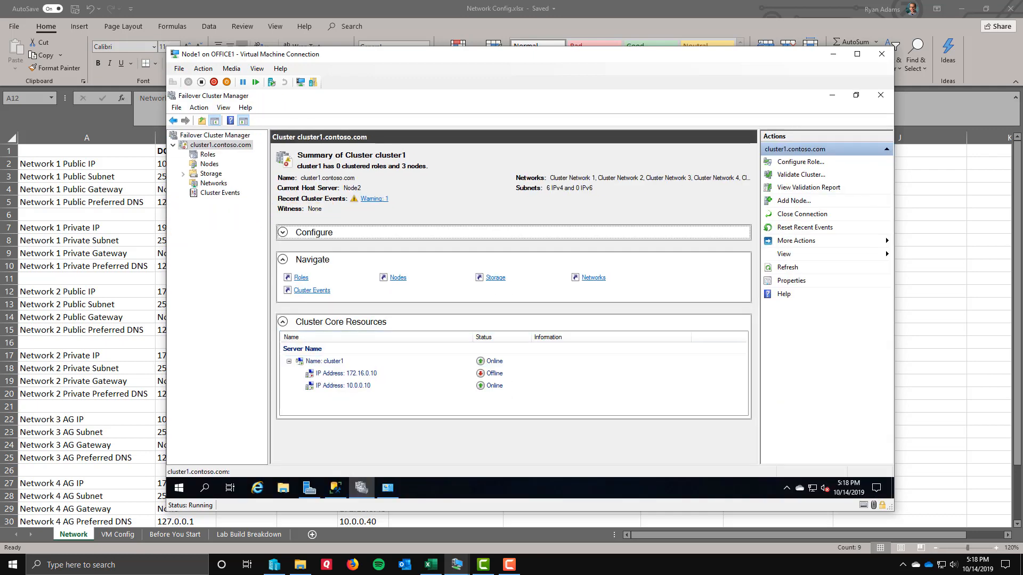
click(207, 155)
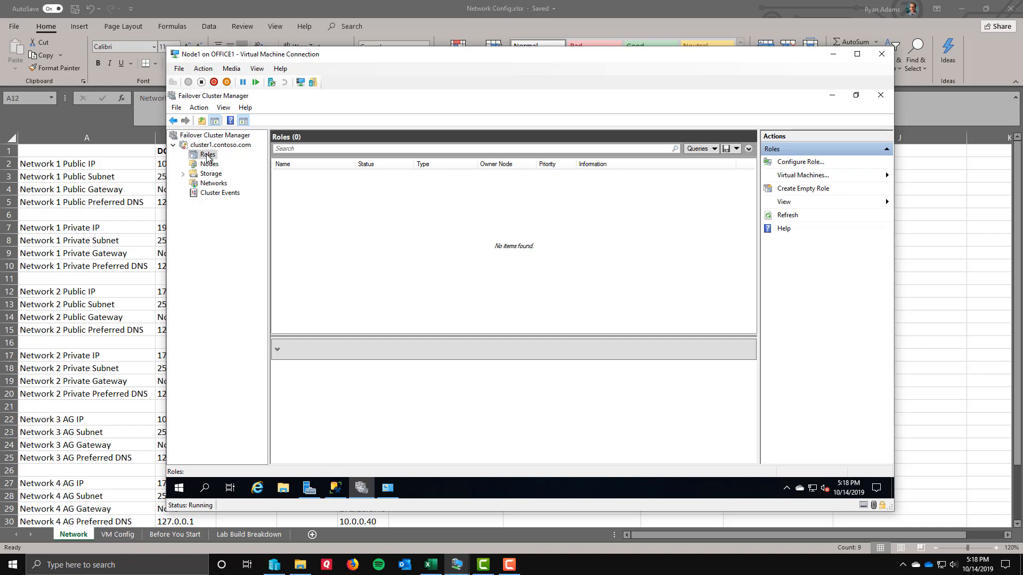
- Open the cluster's Nodes list, sort it by name and examine each node's assigned and current votes
click(209, 165)
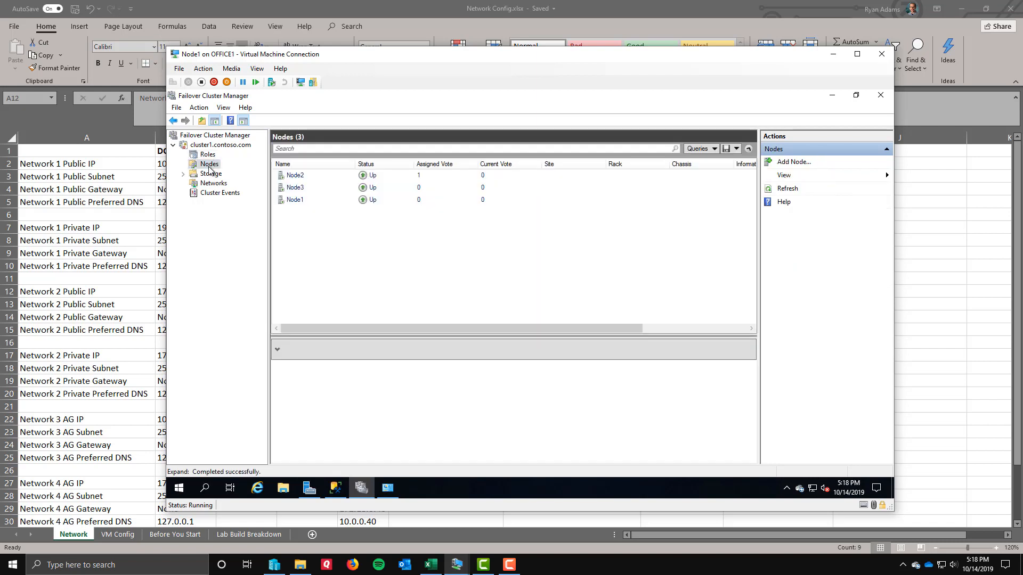
click(343, 164)
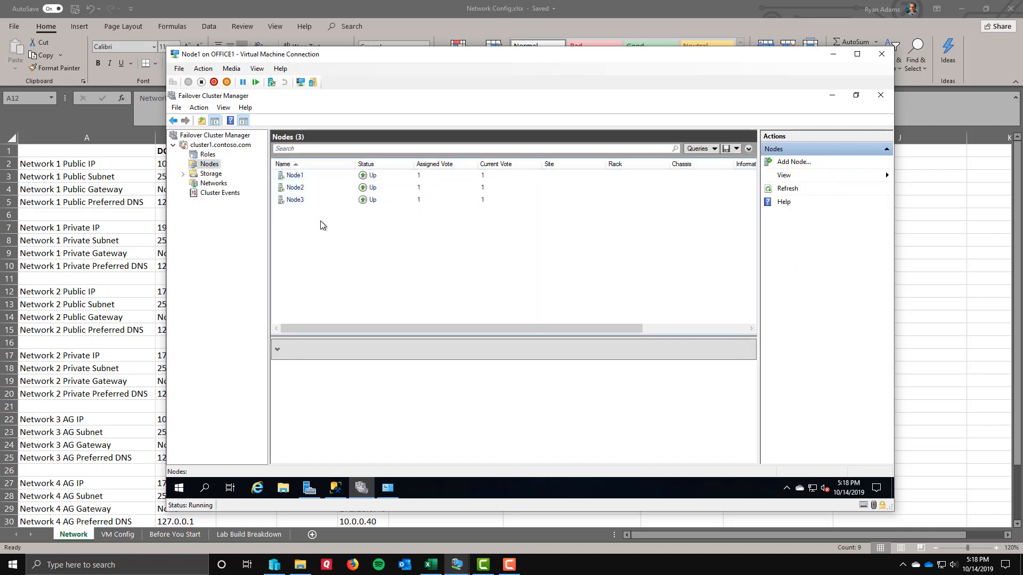
key(ctrl+1)
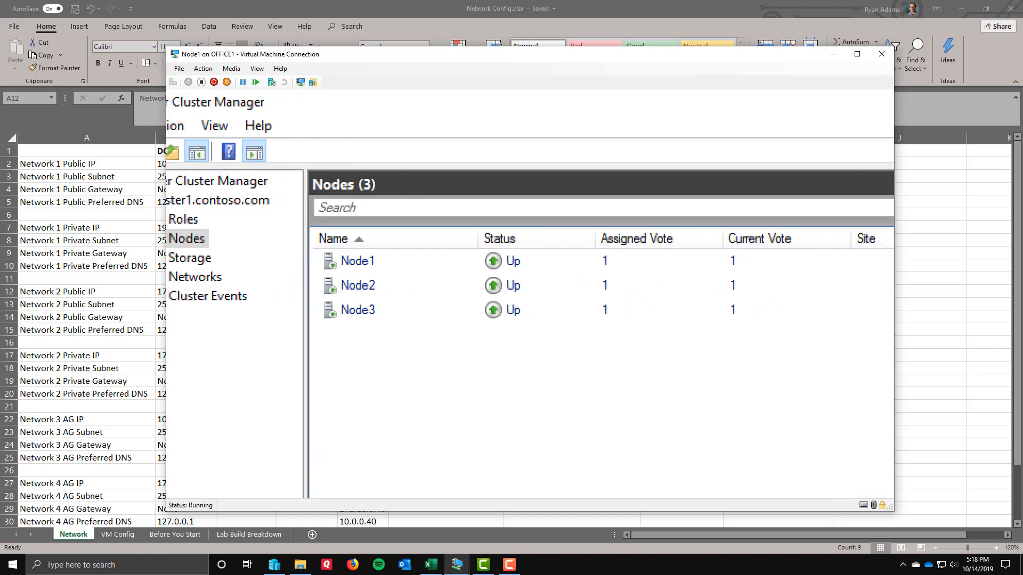
click(531, 257)
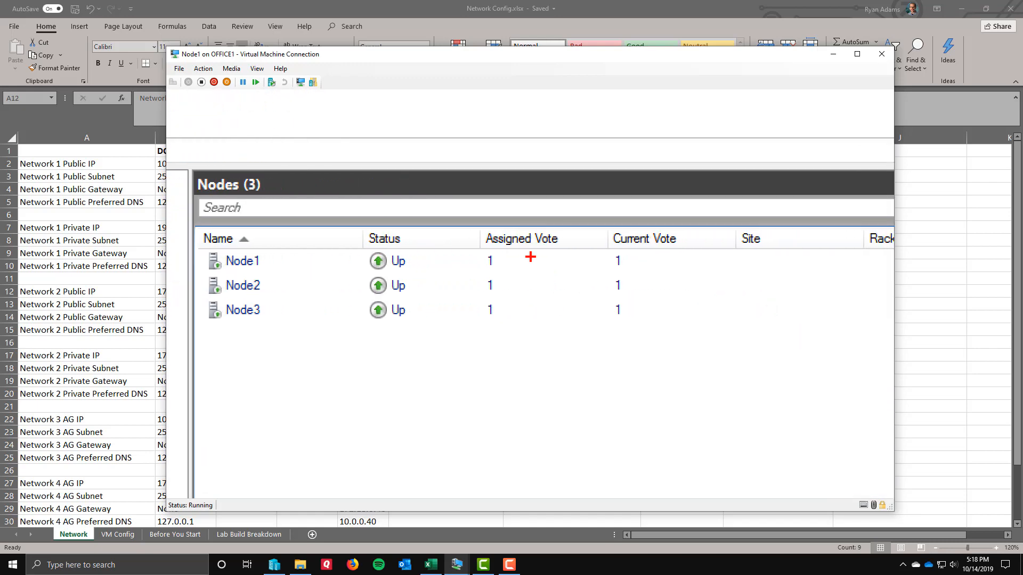
mouse_move(474, 222)
mouse_down()
mouse_move(475, 274)
mouse_move(637, 322)
mouse_move(693, 320)
mouse_move(697, 336)
mouse_up()
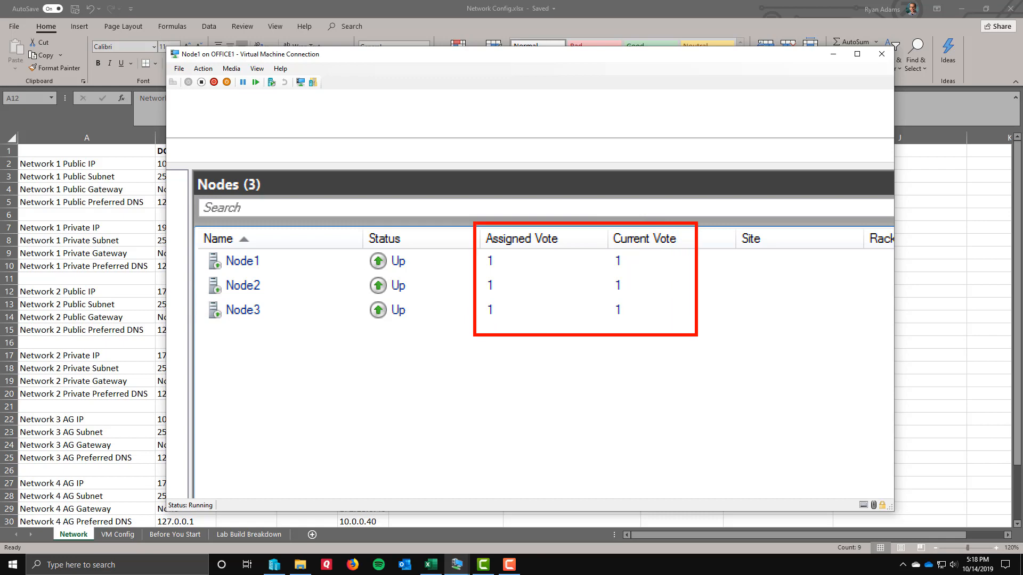
key(Escape)
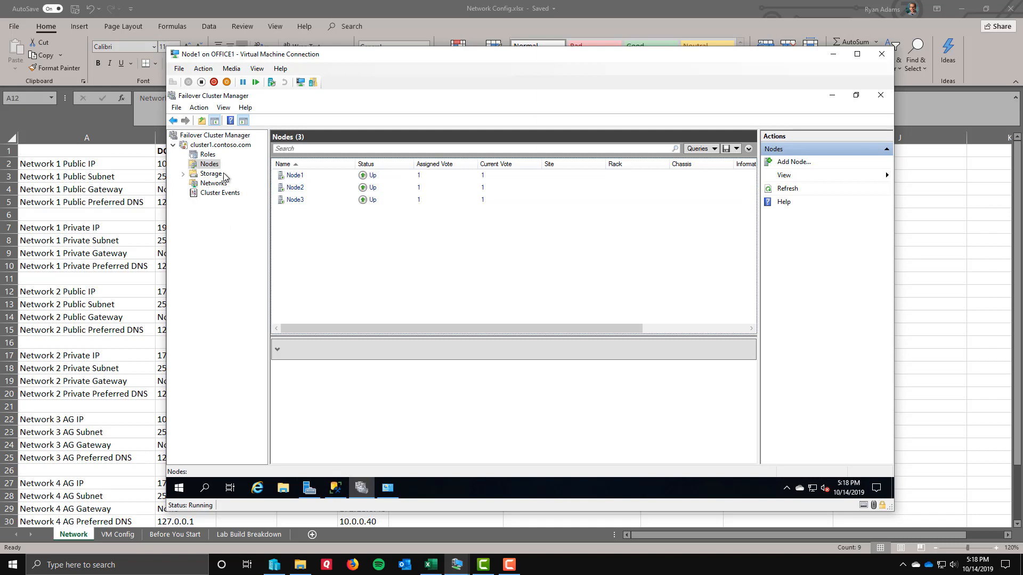
- Open the cluster's Networks list and examine which node adapters are connected to Cluster Networks 1, 2 and 3
click(214, 183)
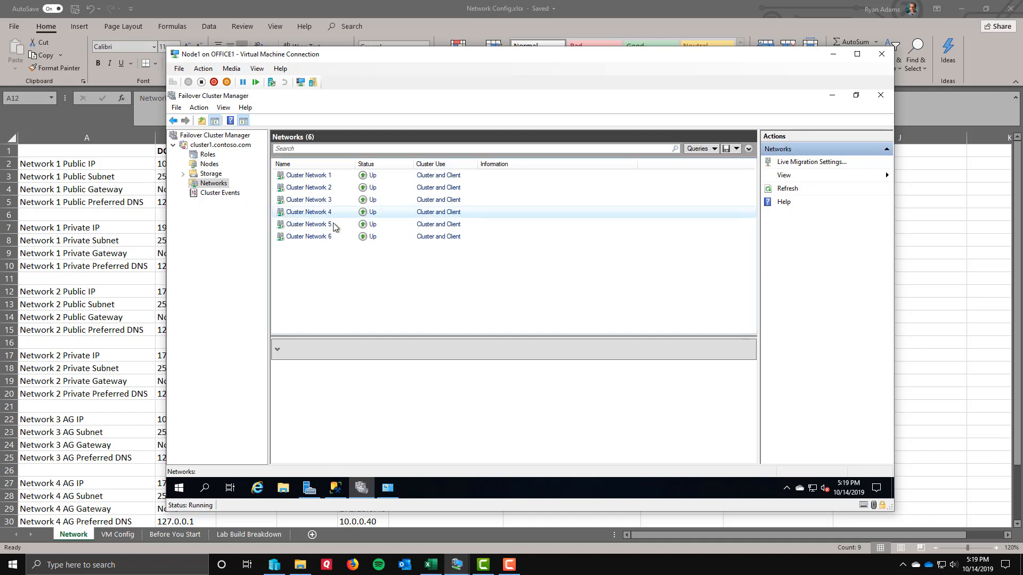
click(315, 178)
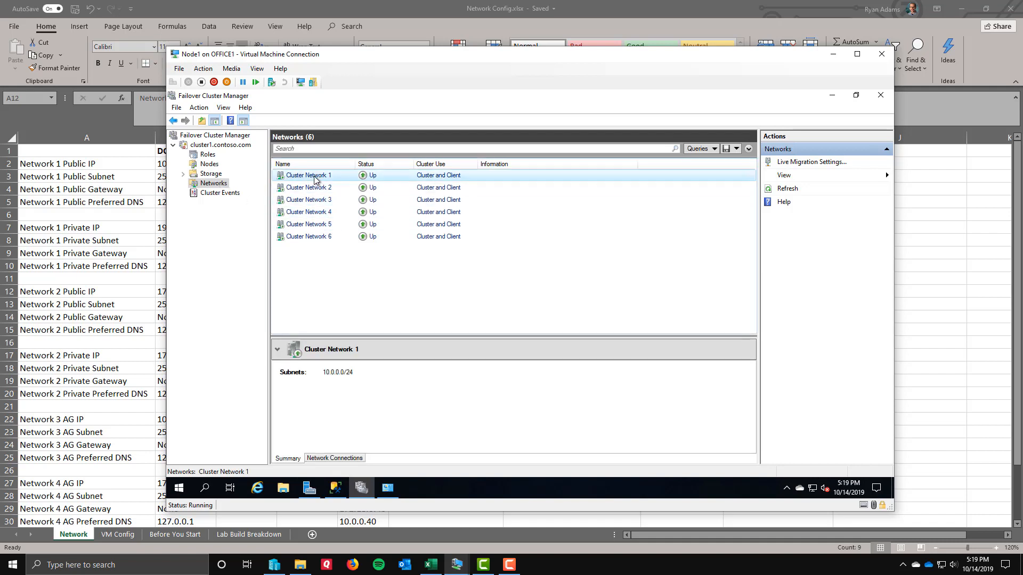
click(334, 459)
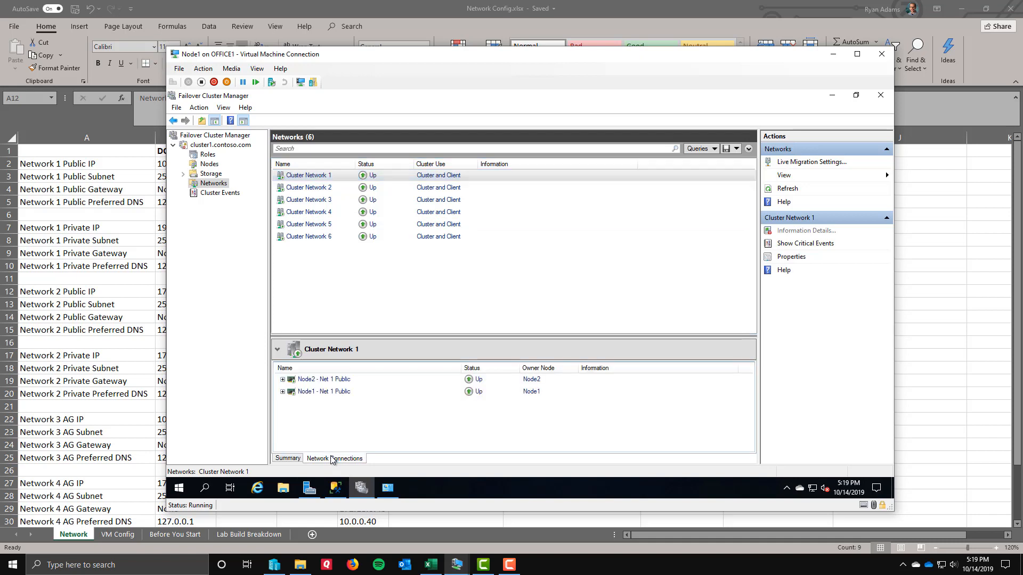
click(310, 188)
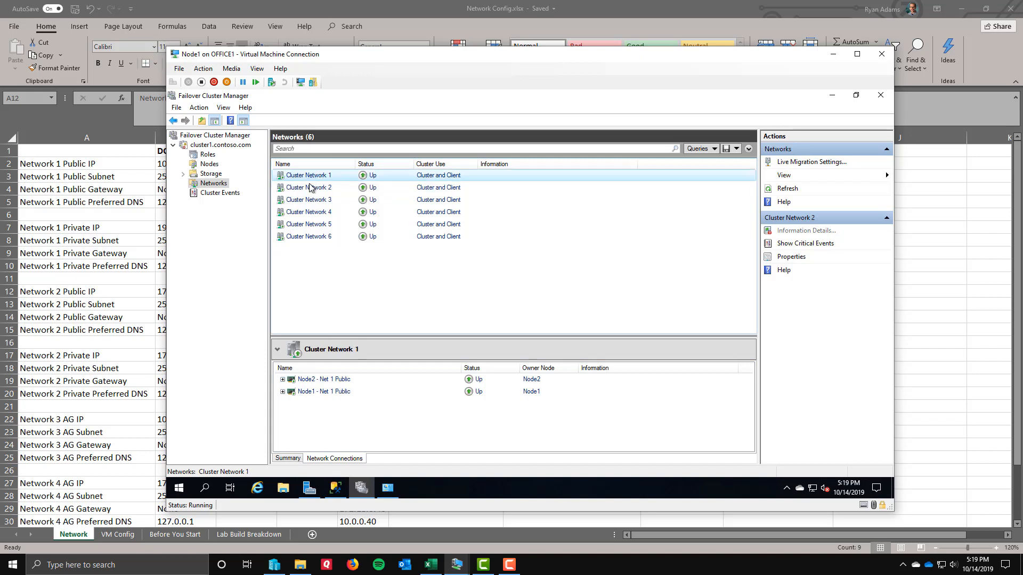
click(314, 200)
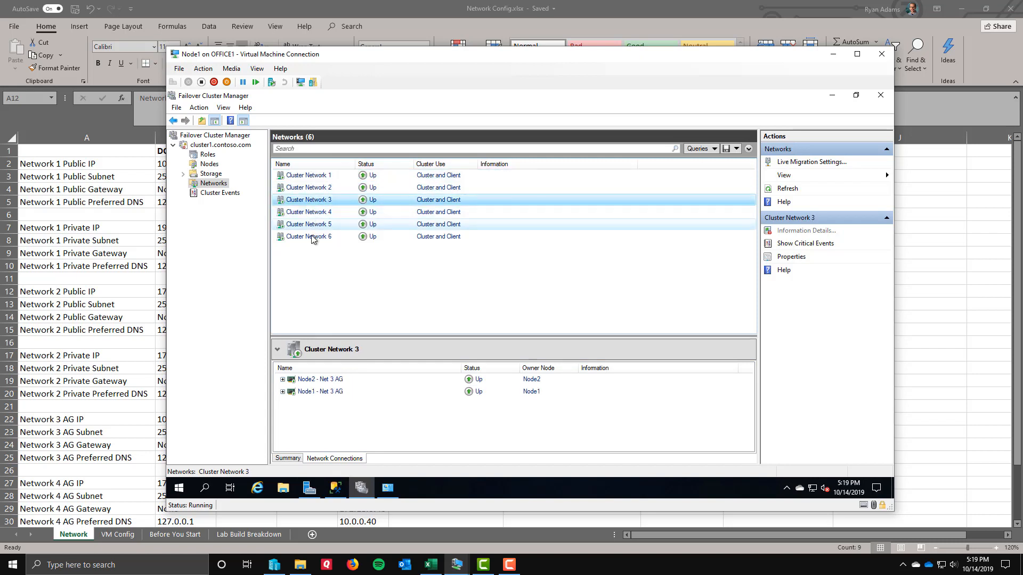
click(309, 175)
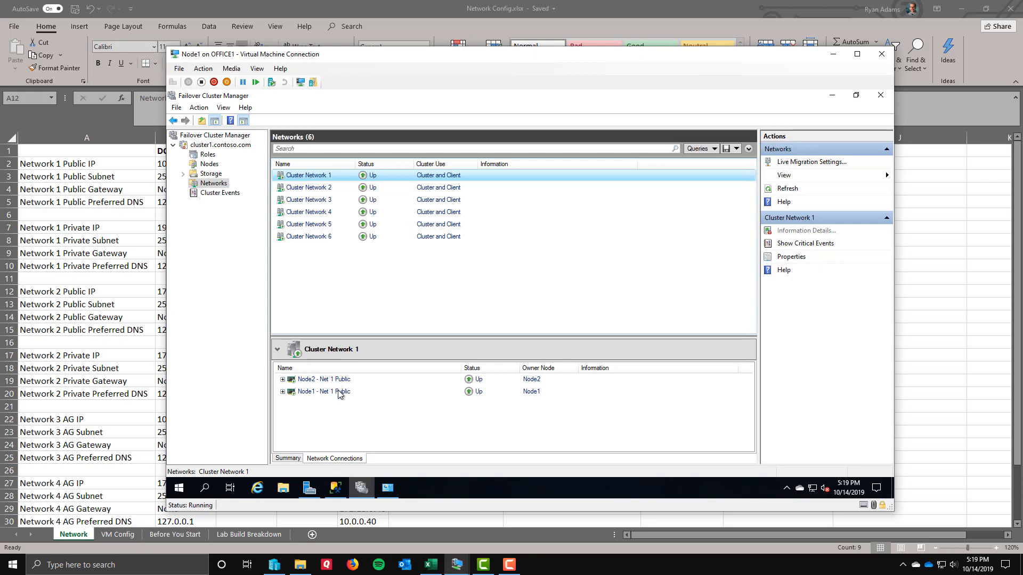
key(ctrl+1)
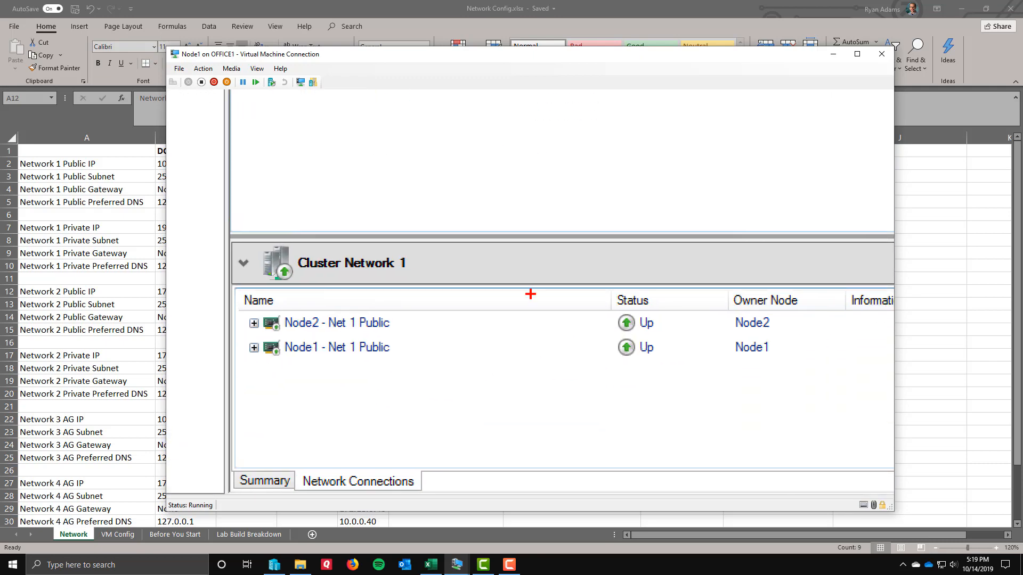
mouse_move(240, 307)
mouse_down()
mouse_move(254, 361)
mouse_move(437, 365)
mouse_up()
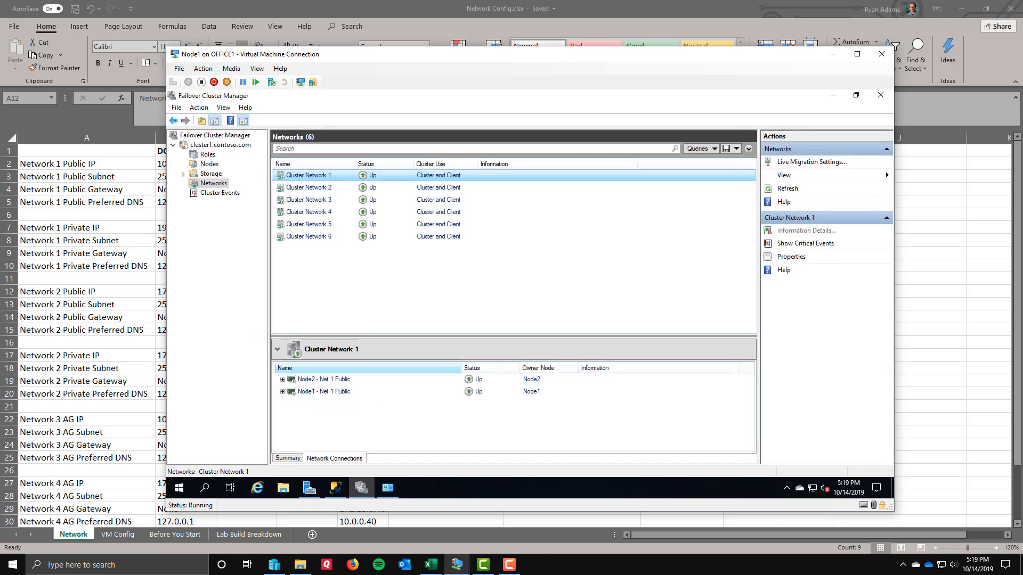
- Open the properties of Cluster Network 1 and examine its cluster communication and client connection options
right_click(309, 177)
click(343, 212)
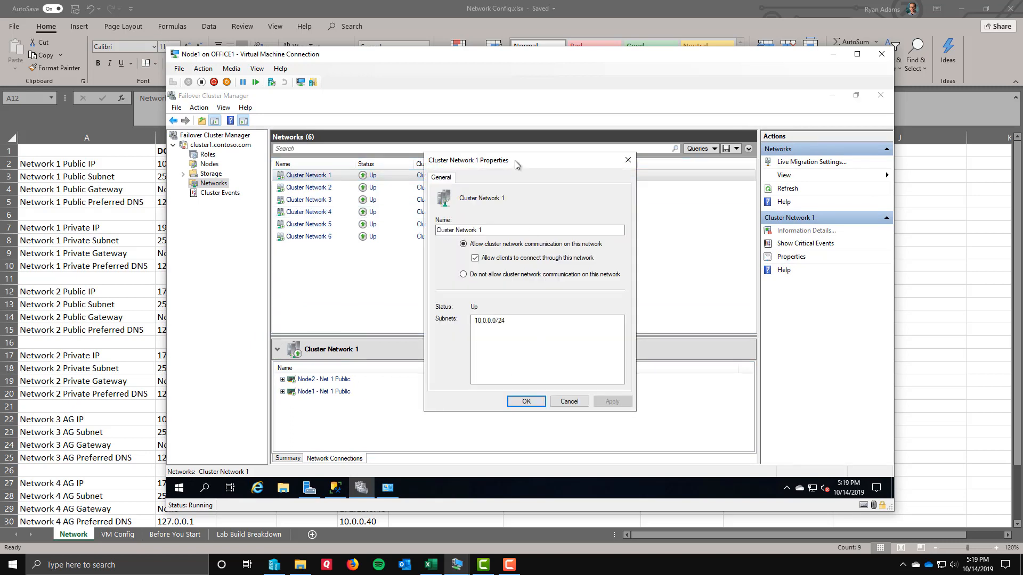
drag(515, 165, 488, 163)
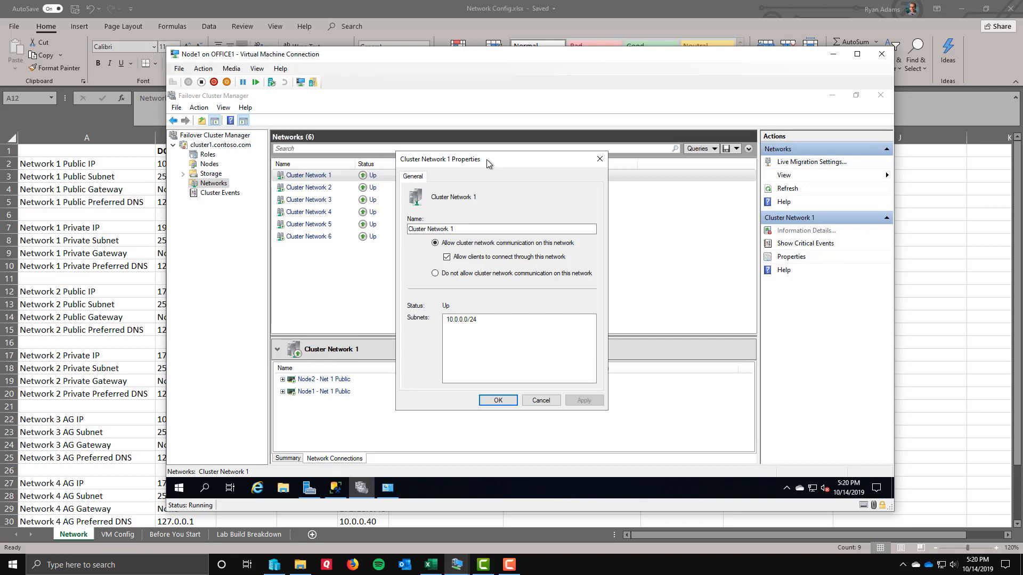
key(ctrl+1)
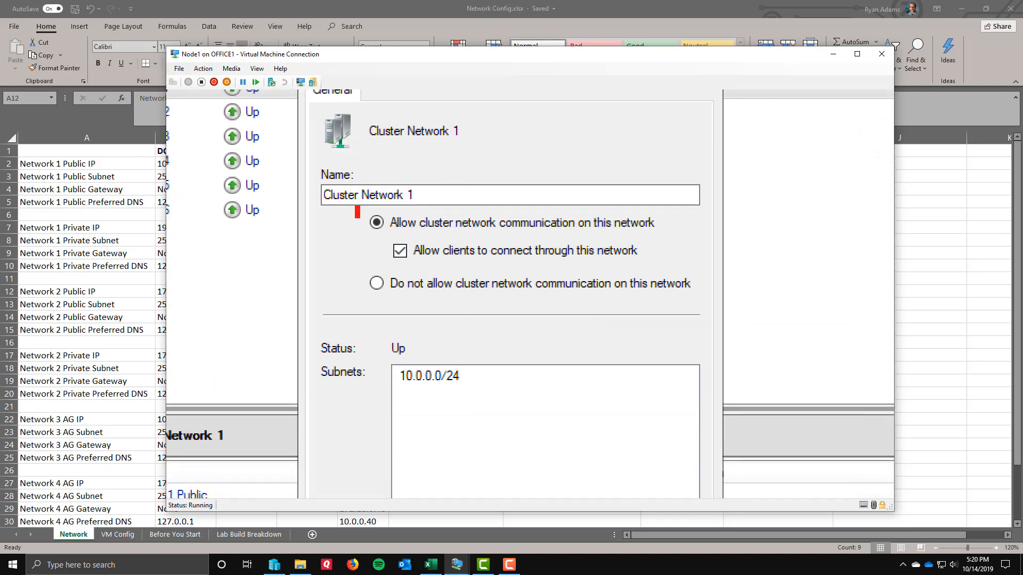
mouse_move(356, 207)
mouse_down()
mouse_move(416, 266)
mouse_move(701, 267)
mouse_up()
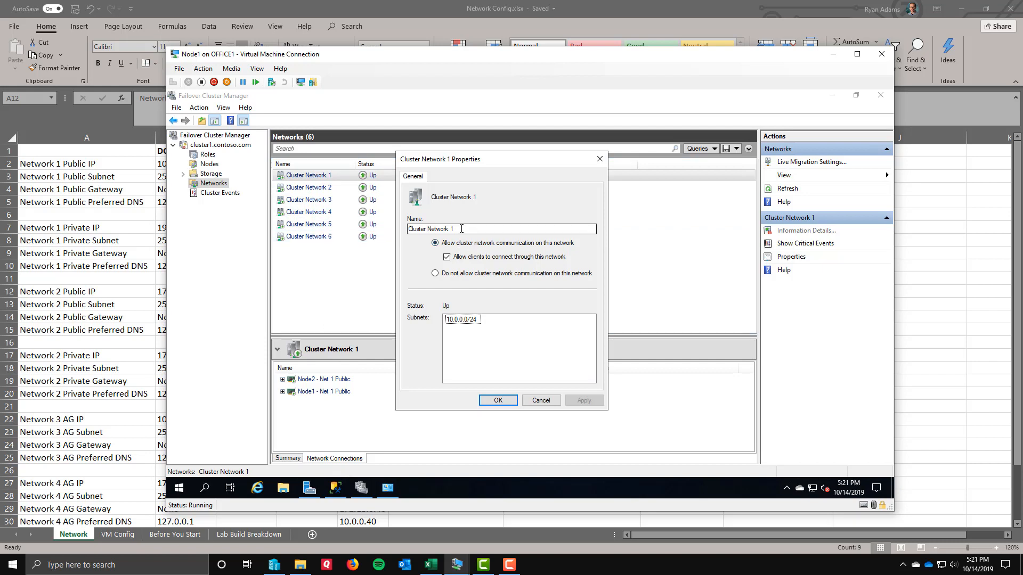
- Rename Cluster Network 1 as DC1 Net1 Public, copy the new name for reuse and accept the properties
drag(461, 229, 407, 229)
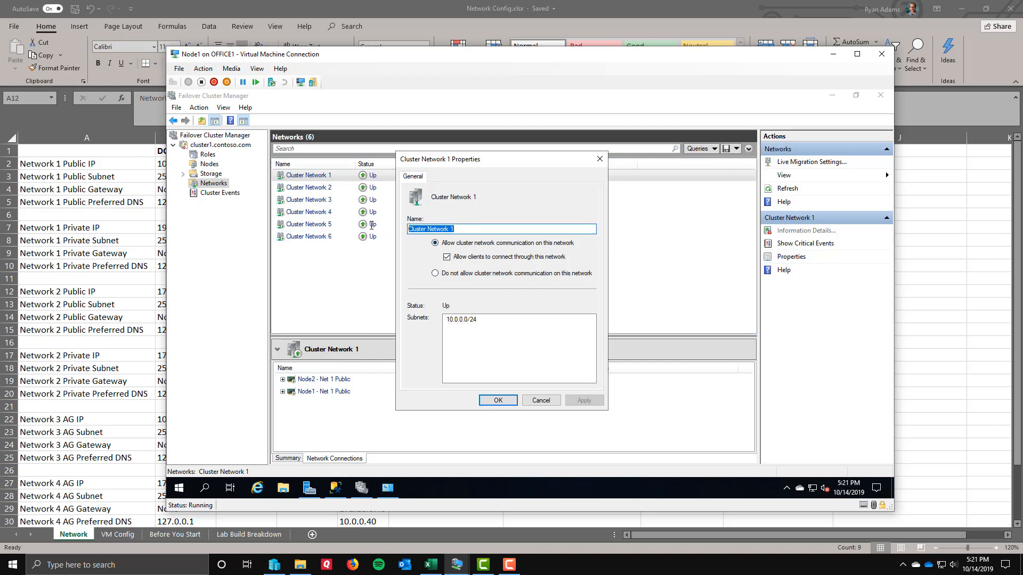
text(DC)
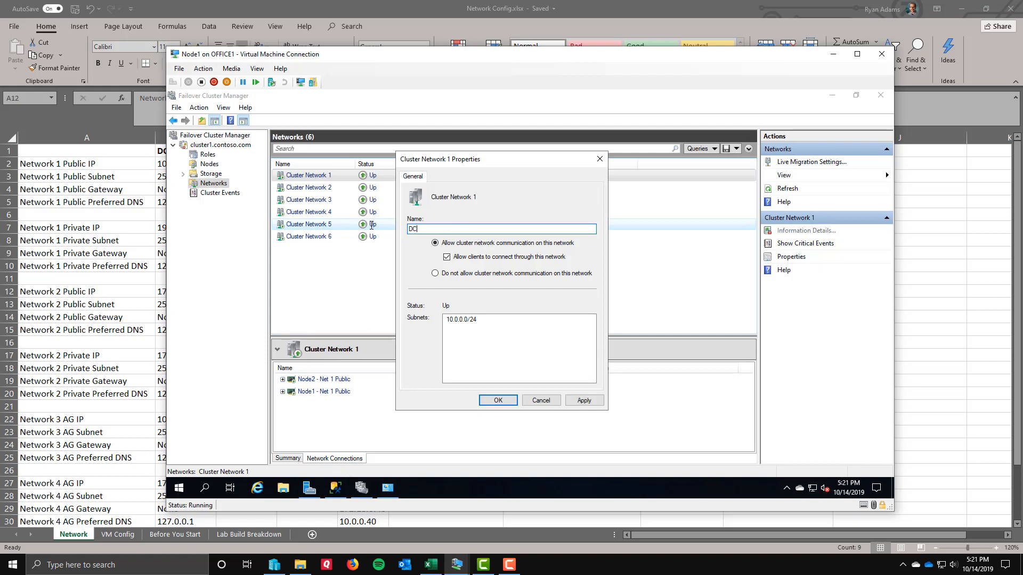
text(1 Net1 Public)
key(ctrl+a)
key(ctrl+c)
click(494, 402)
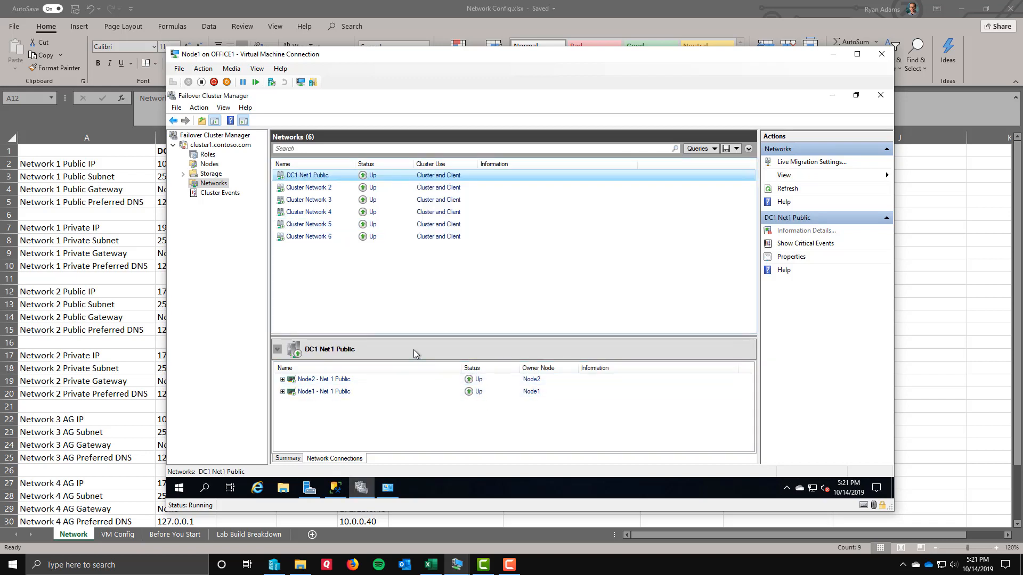
- Select Cluster Network 2 and examine which node adapters its network connections contain
click(284, 177)
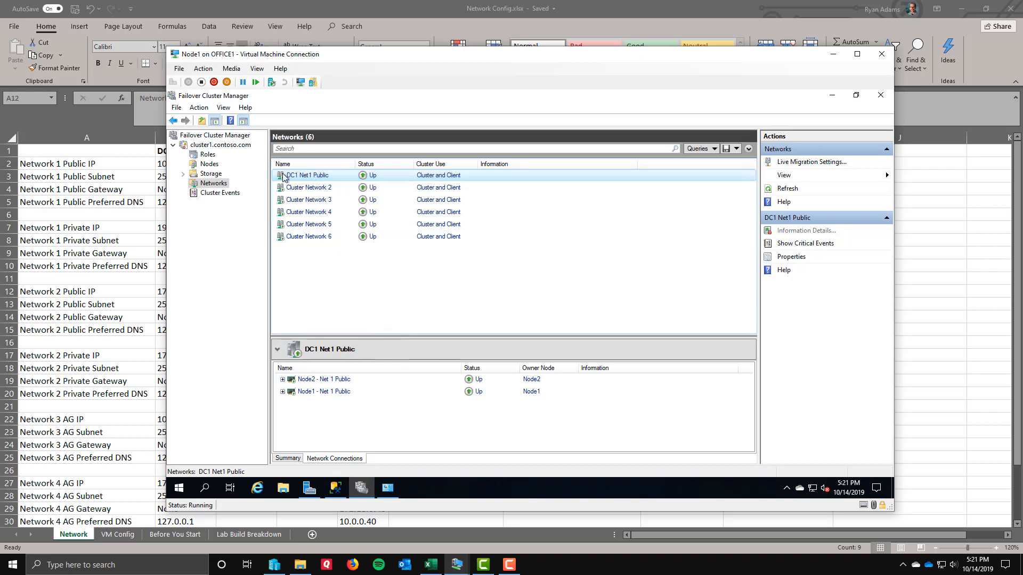
click(310, 190)
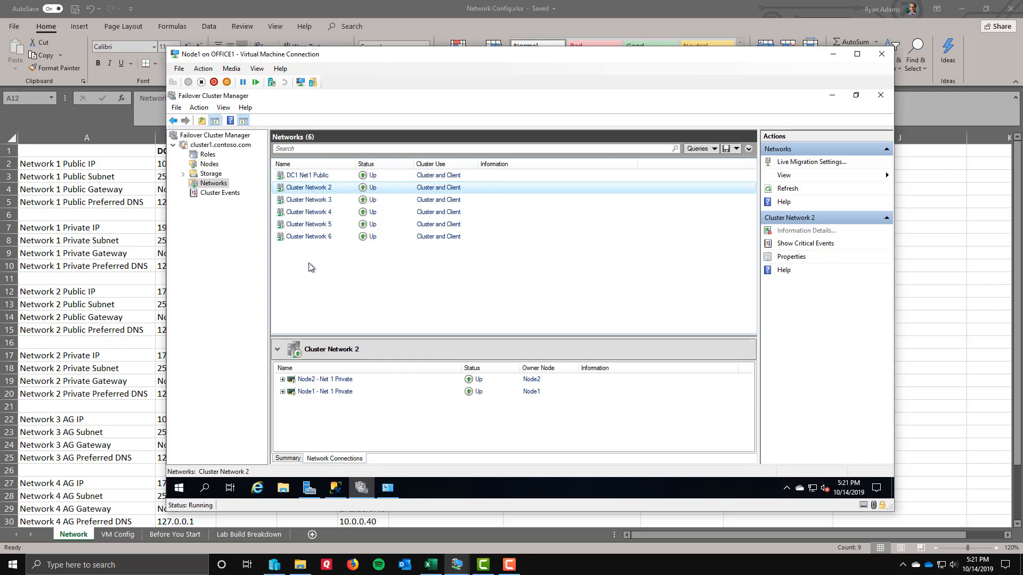
key(ctrl+1)
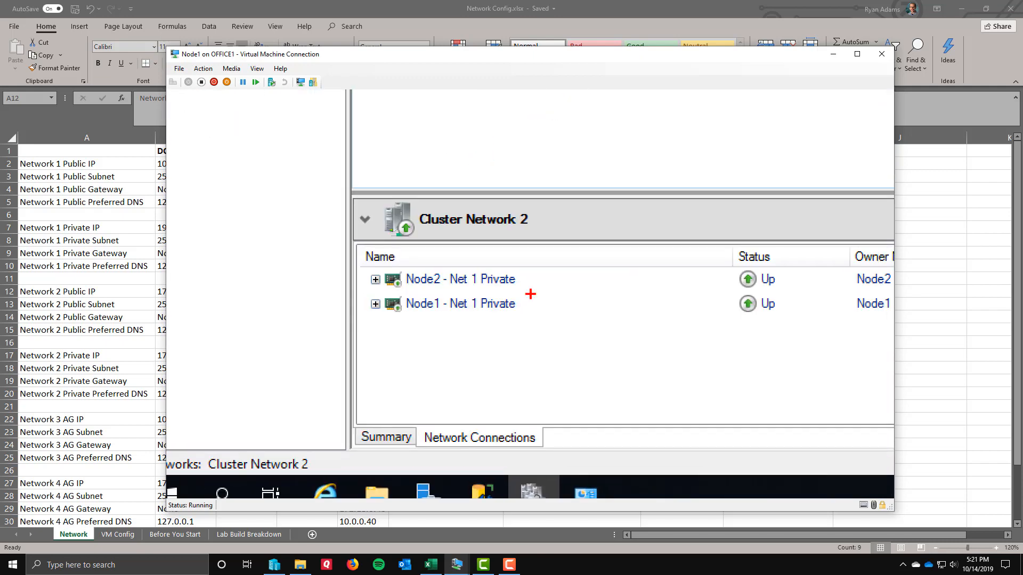
mouse_move(365, 257)
mouse_down()
mouse_move(403, 321)
mouse_move(560, 322)
mouse_up()
key(Escape)
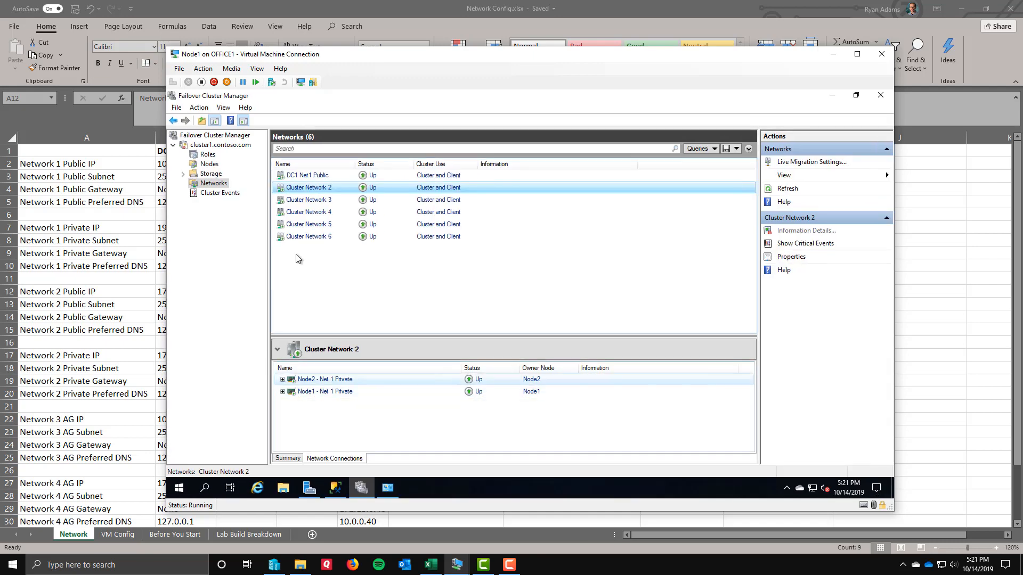
- Open Cluster Network 2's properties and change its name to DC1 Net2 Private, based on the copied name
right_click(307, 189)
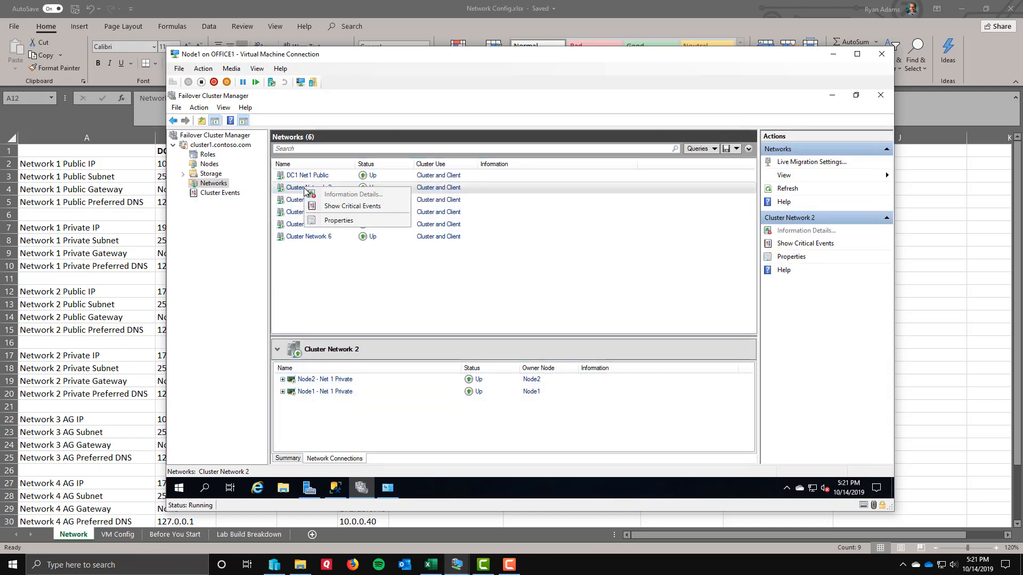
click(322, 221)
click(466, 229)
key(ctrl+a)
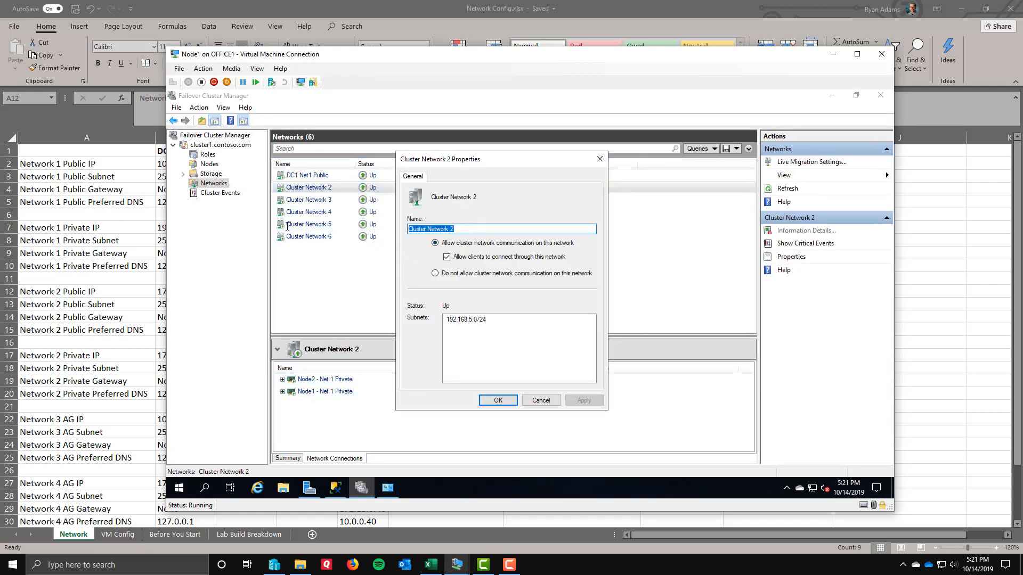
key(ctrl+v)
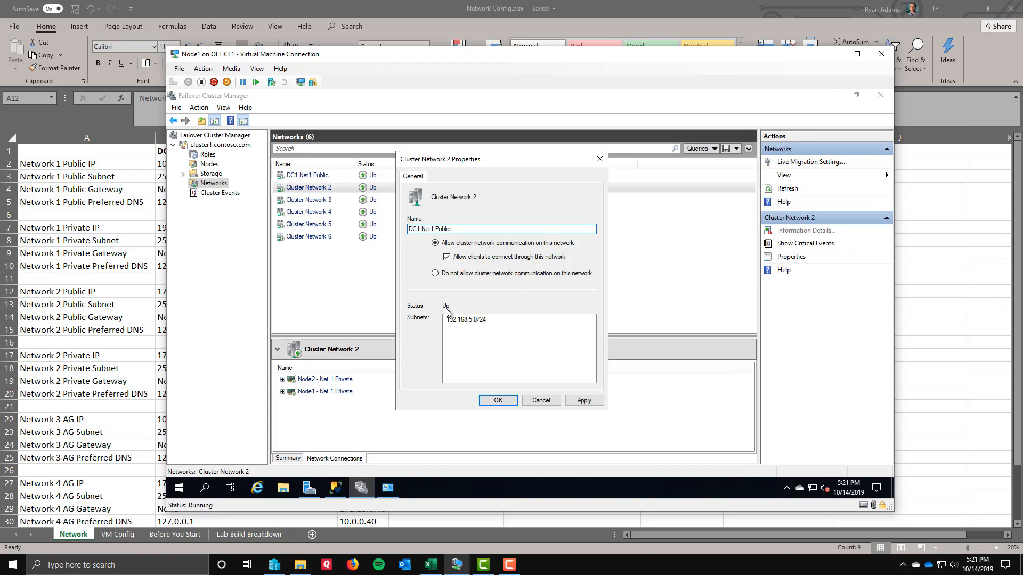
text(2)
key(BackSpace)
key(BackSpace)
key(BackSpace)
key(BackSpace)
key(BackSpace)
text(rivate)
- Disable client connections through DC1 Net2 Private while keeping cluster communication allowed, then accept the properties and acknowledge the notice
key(ctrl+1)
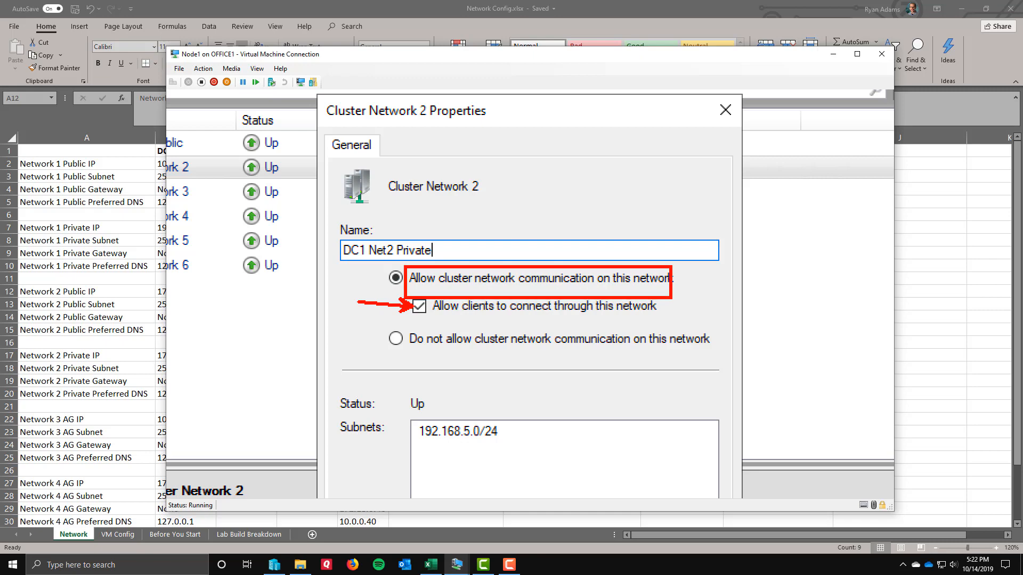
click(426, 309)
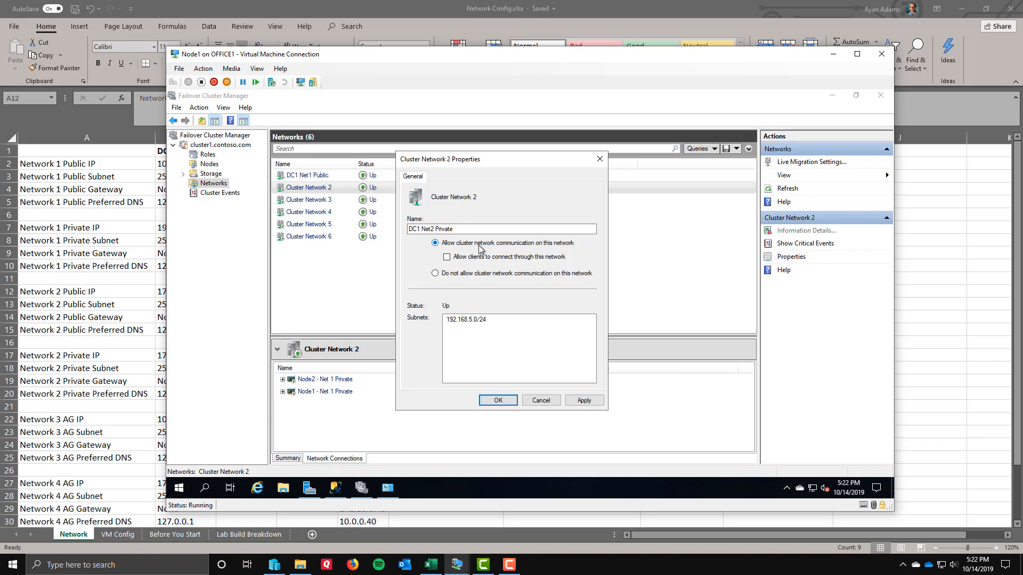
click(495, 401)
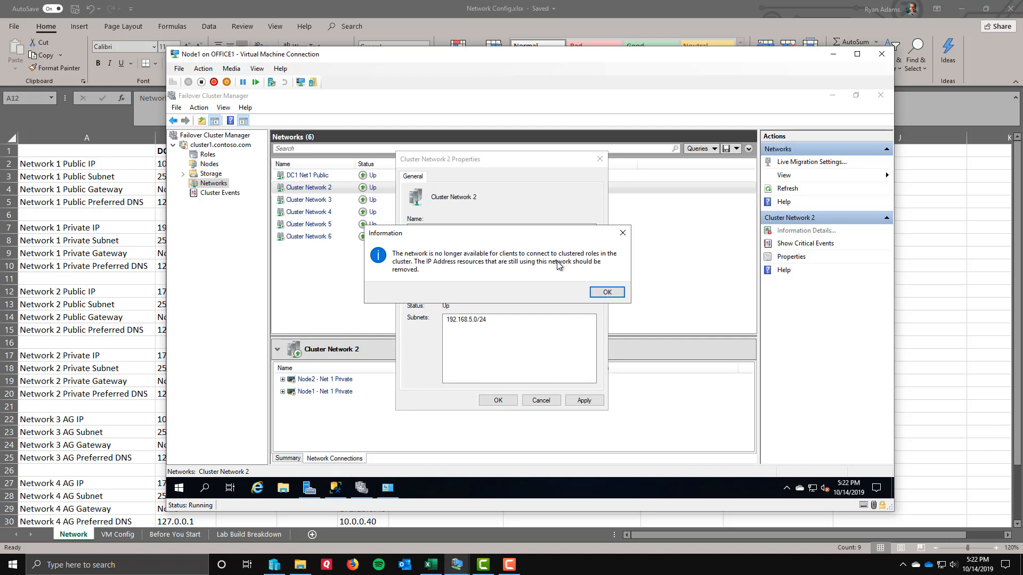
click(604, 294)
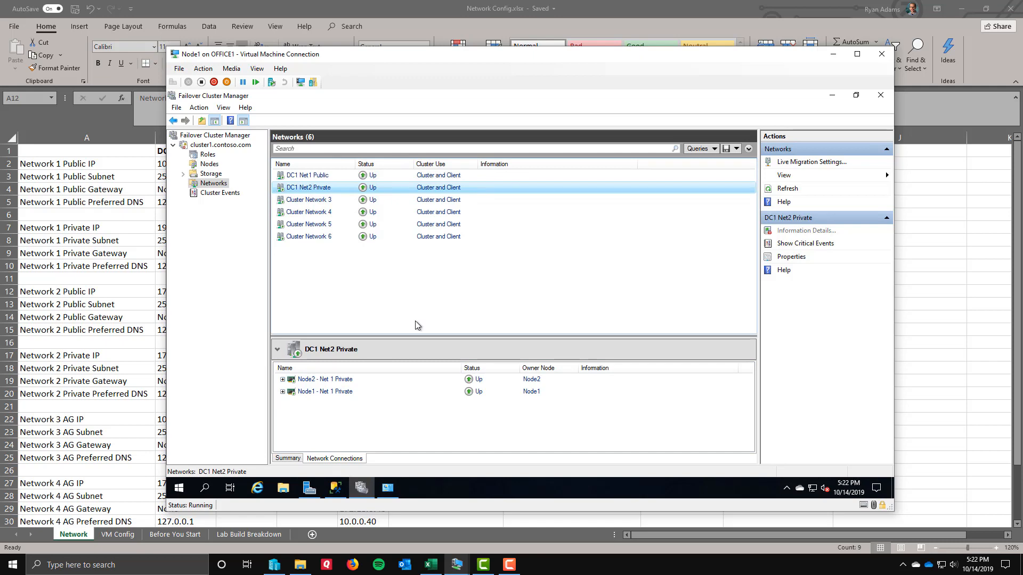
- Magnify the networks list and outline the Cluster Use column with a red rectangle to examine how each network is used
key(ctrl+1)
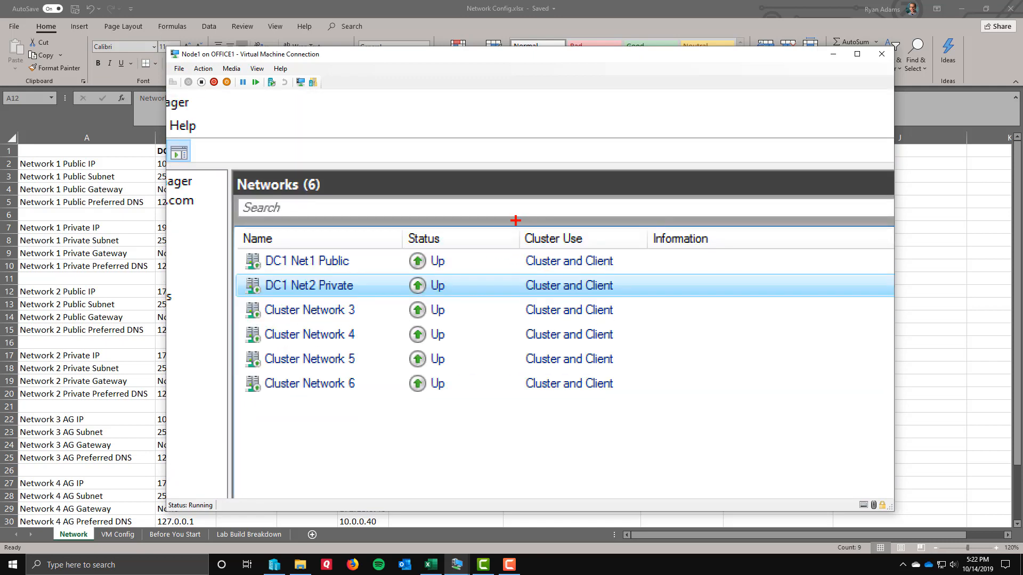
mouse_move(516, 220)
mouse_down()
mouse_move(516, 356)
mouse_move(626, 410)
mouse_move(657, 406)
mouse_move(634, 410)
mouse_up()
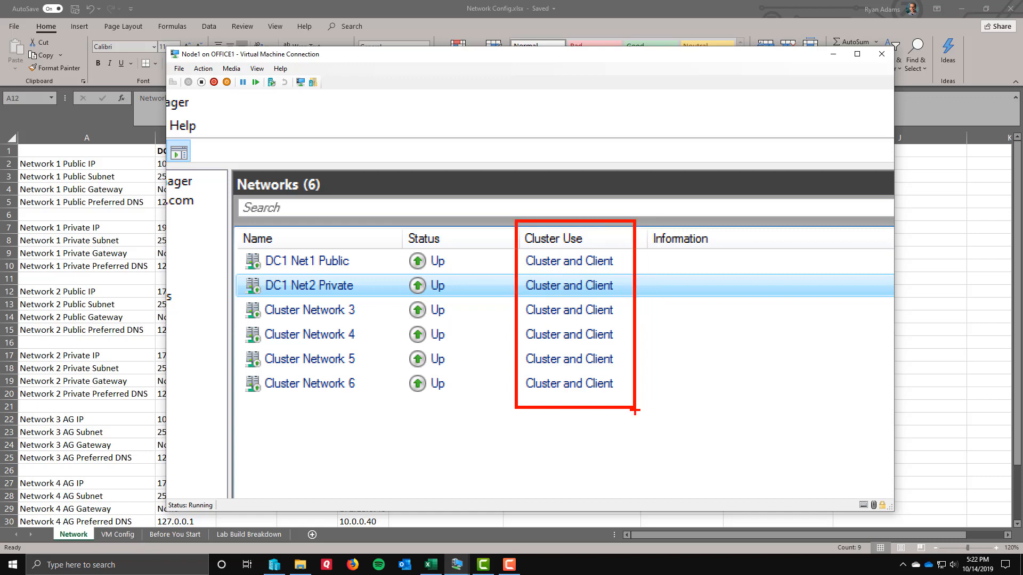
key(Escape)
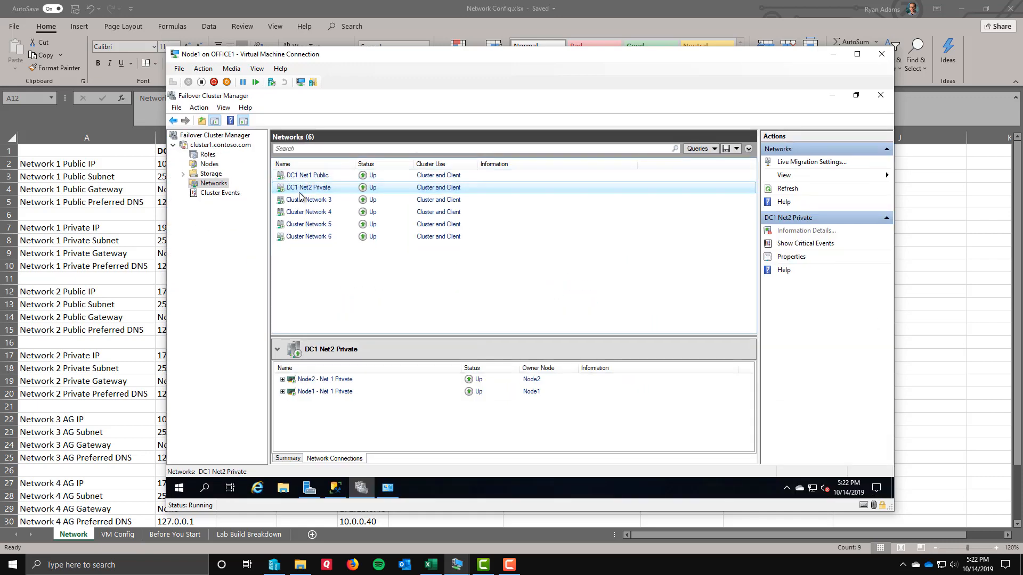
- Disallow client connections through DC1 Net2 Private in its properties, keeping cluster communication allowed, then accept and acknowledge the notice
right_click(300, 188)
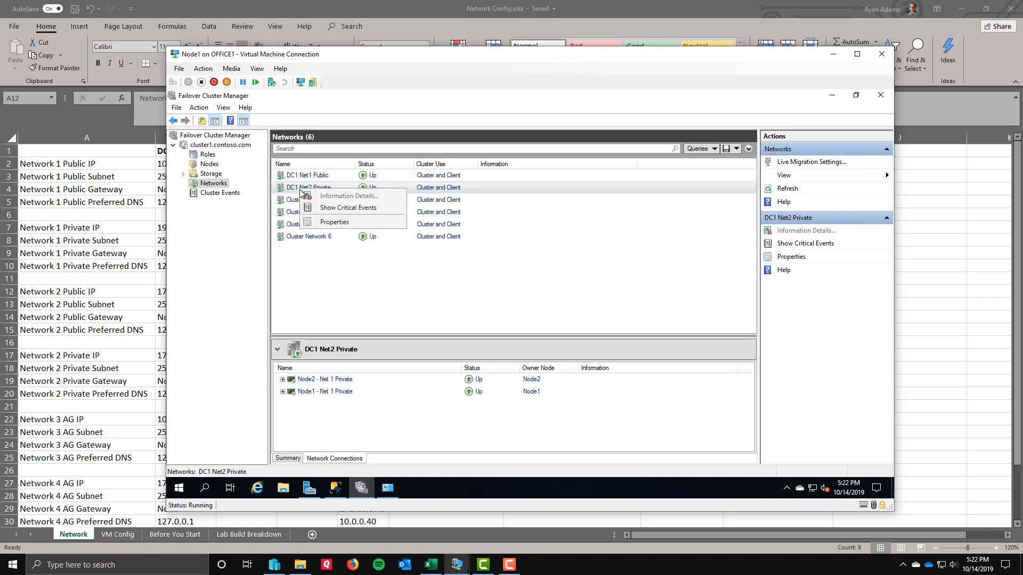
click(313, 224)
click(453, 229)
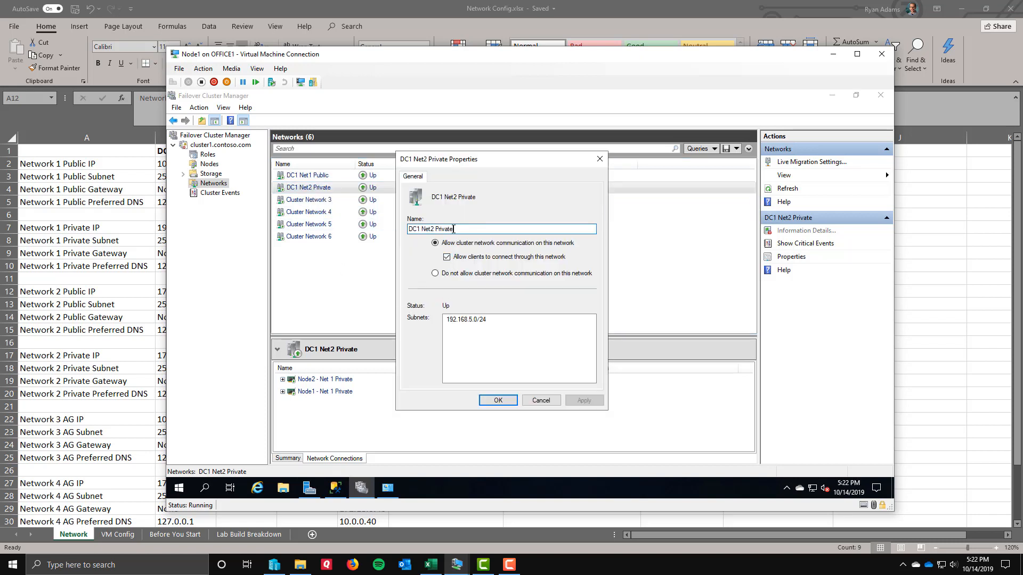
drag(454, 229, 397, 229)
click(461, 261)
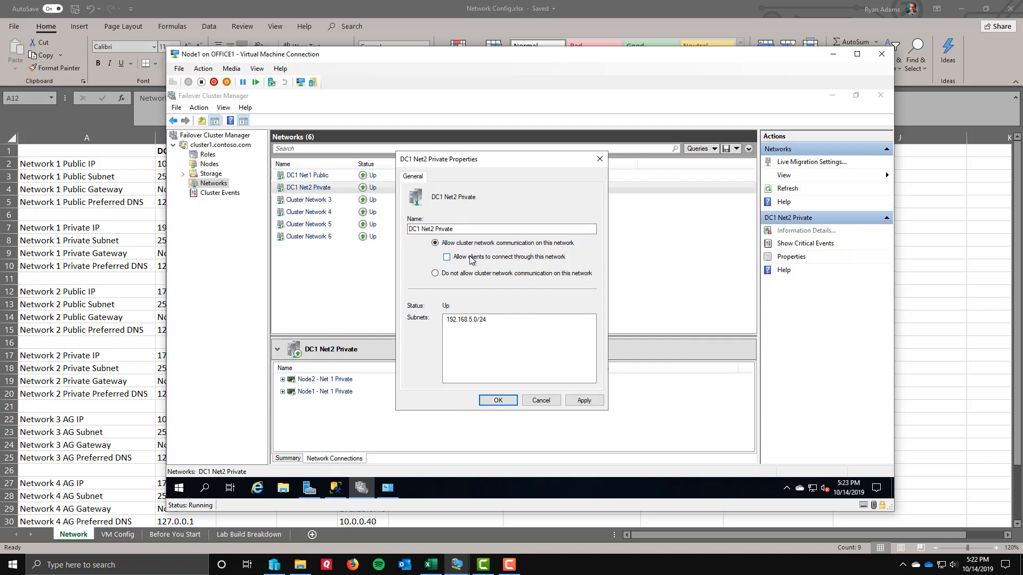
click(494, 404)
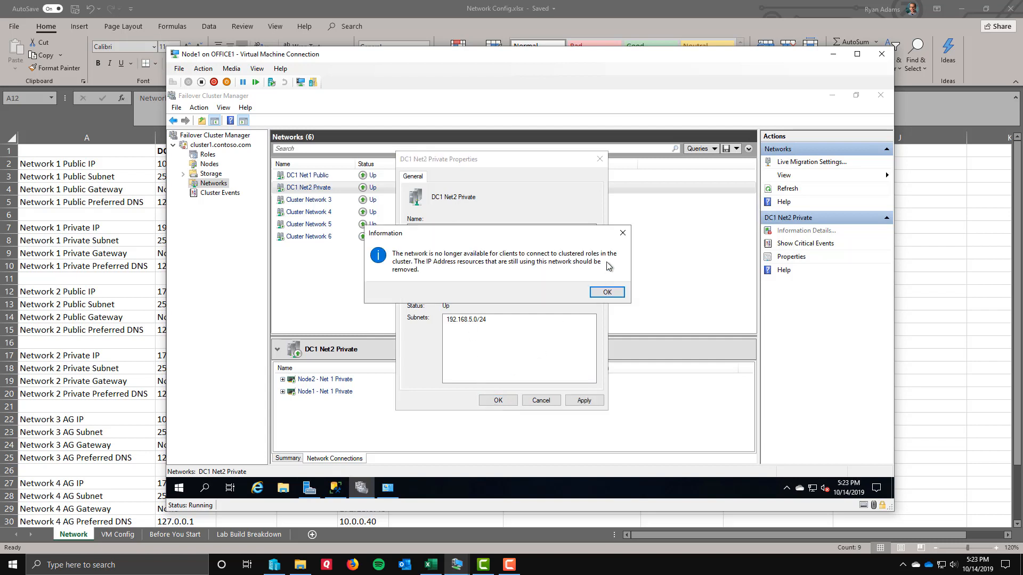
click(610, 294)
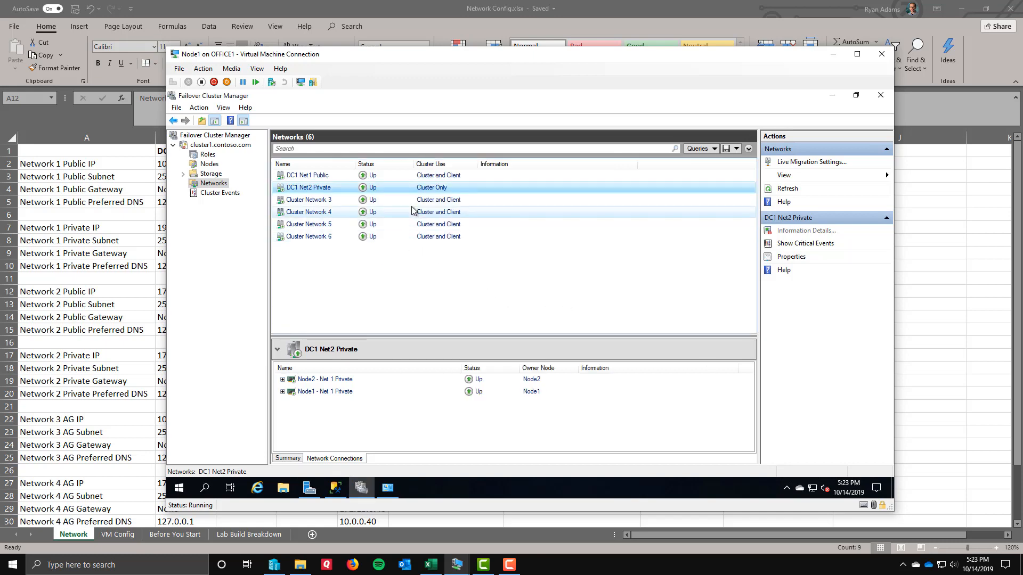
- Magnify the networks list and point a red arrow at DC1 Net2 Private's Cluster Use value to check it
key(ctrl+1)
click(552, 288)
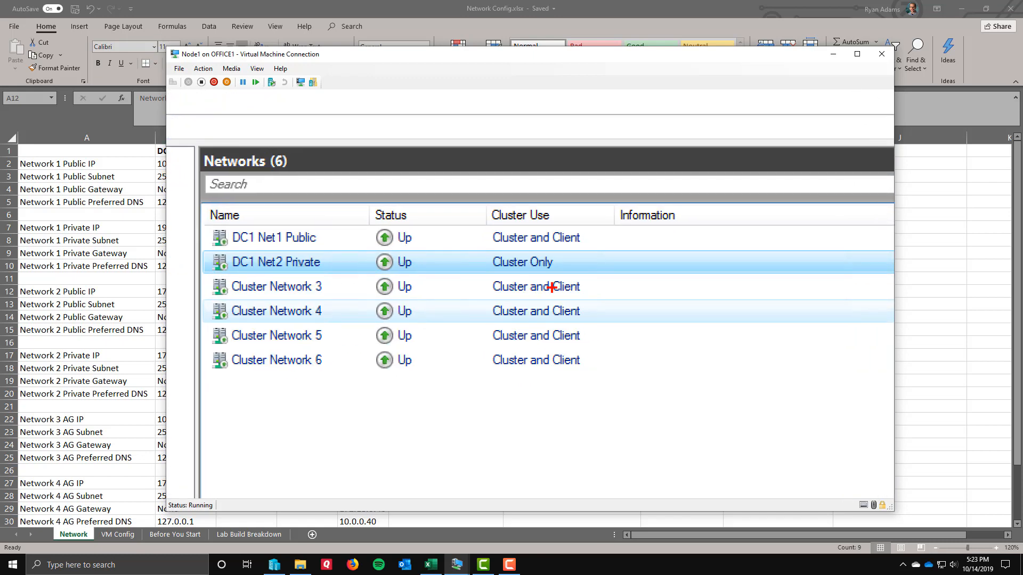
drag(561, 263, 634, 247)
key(Escape)
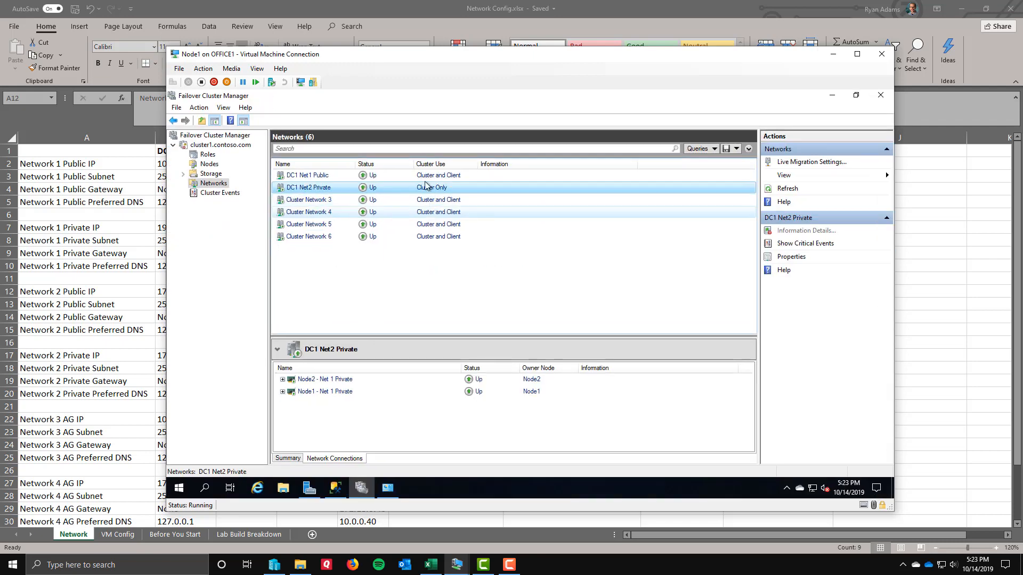
- Rename Cluster Network 3 as DC1 Net3 AG, based on the copied name, and apply the change
click(297, 202)
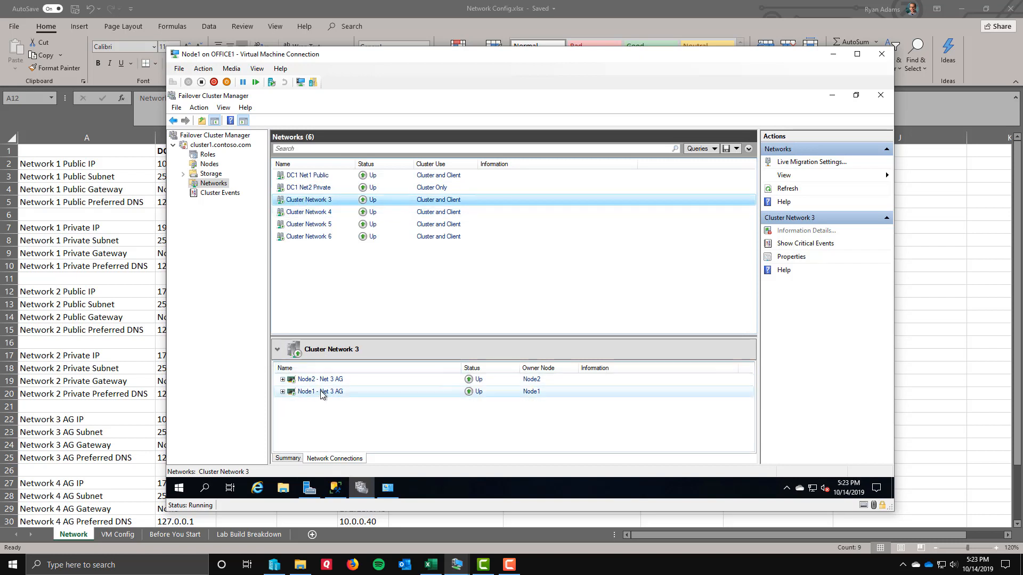
right_click(309, 204)
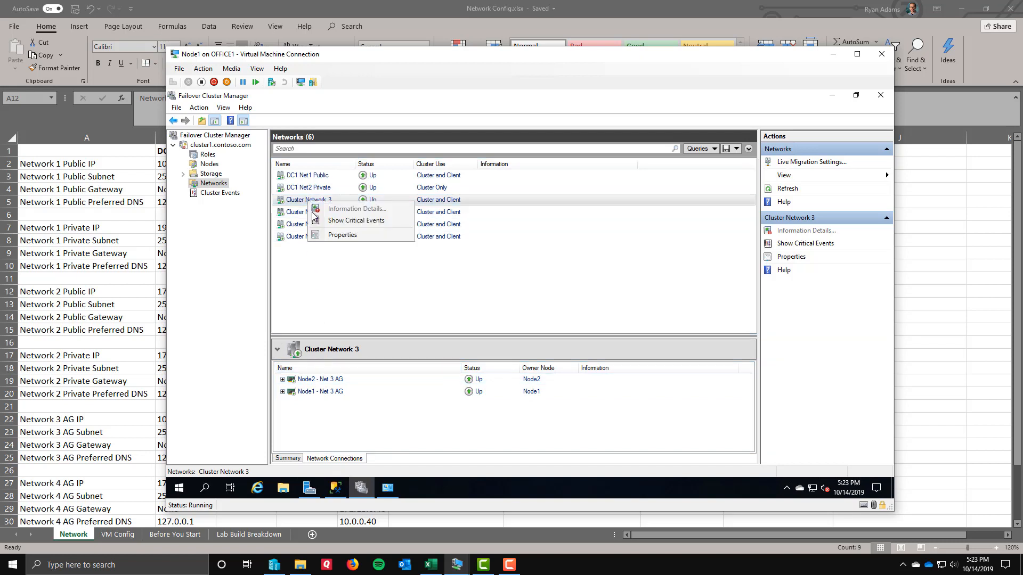
click(327, 236)
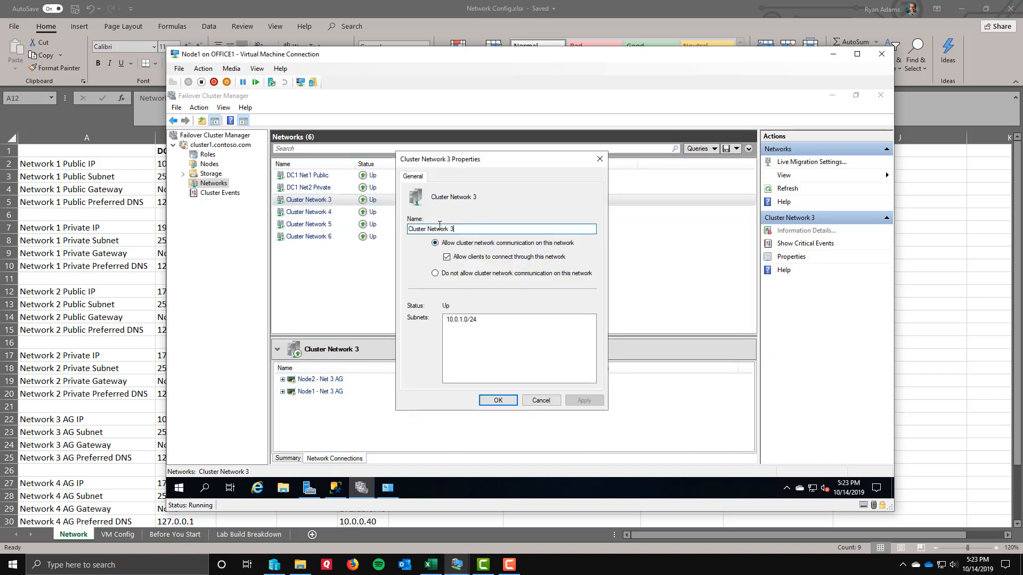
key(ctrl+v)
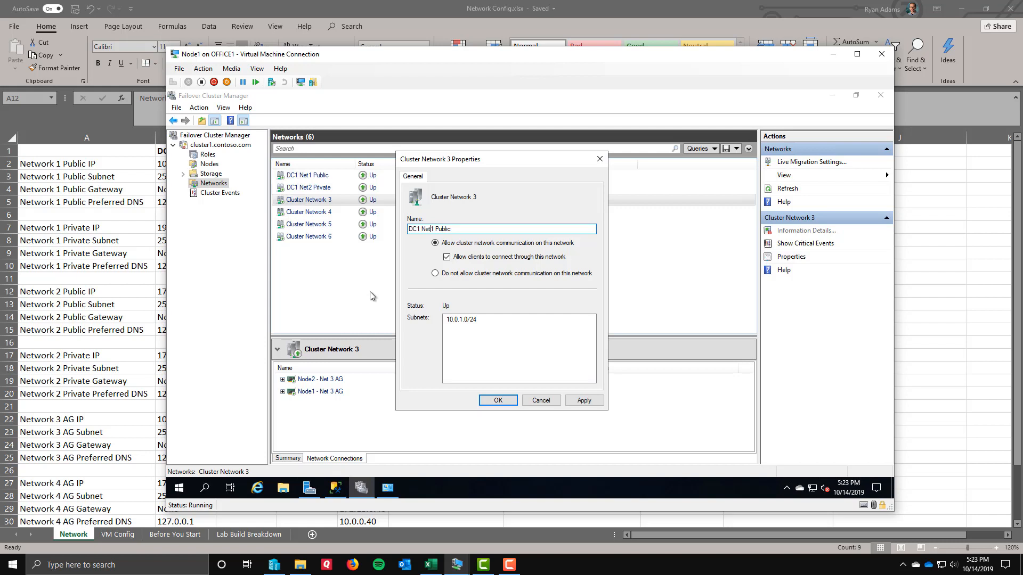
key(Delete)
text(3)
key(BackSpace)
key(BackSpace)
key(BackSpace)
text(AG)
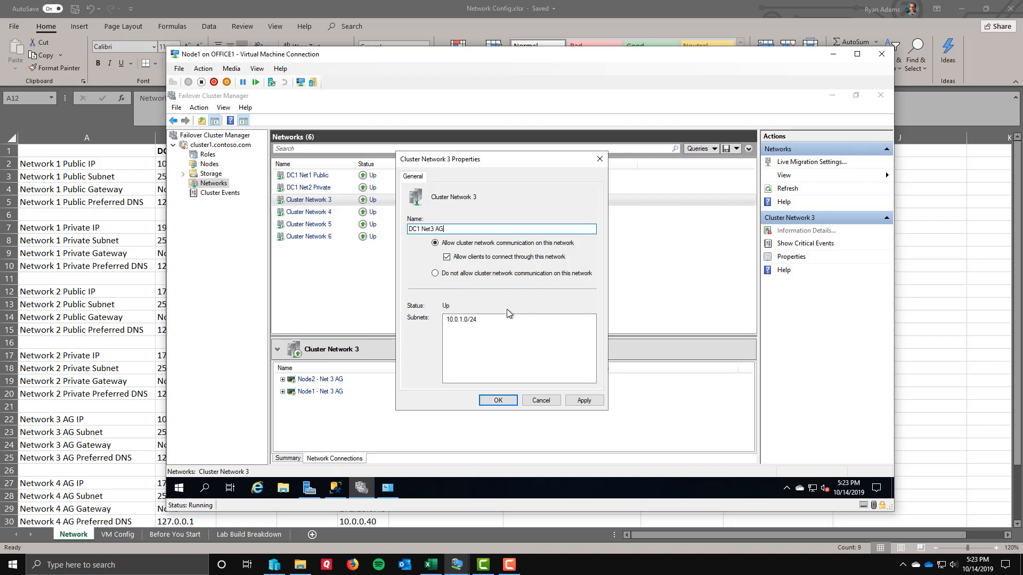
click(584, 401)
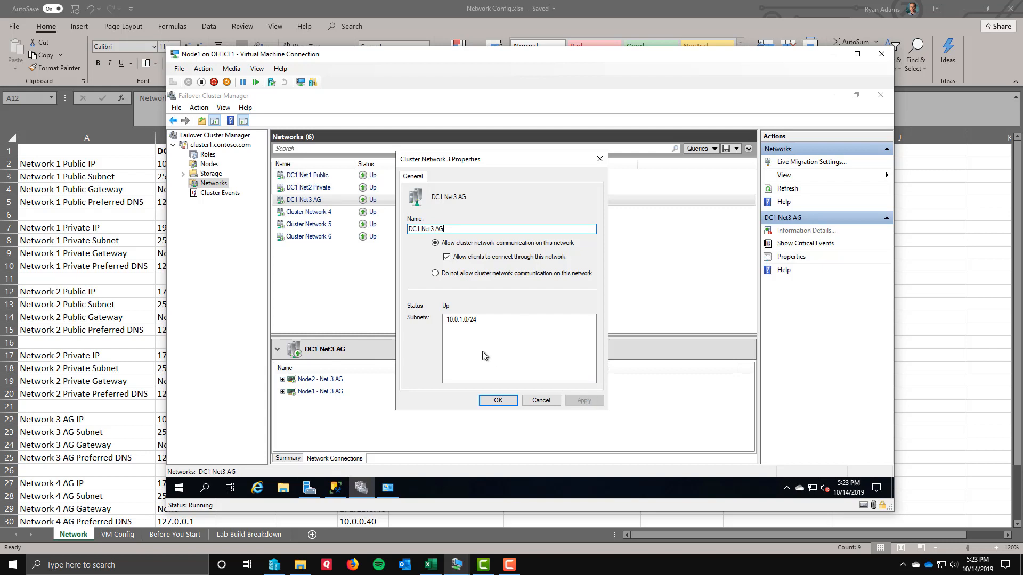
- Disallow cluster network communication on DC1 Net3 AG, apply the change, acknowledge the notice and close the properties
click(435, 273)
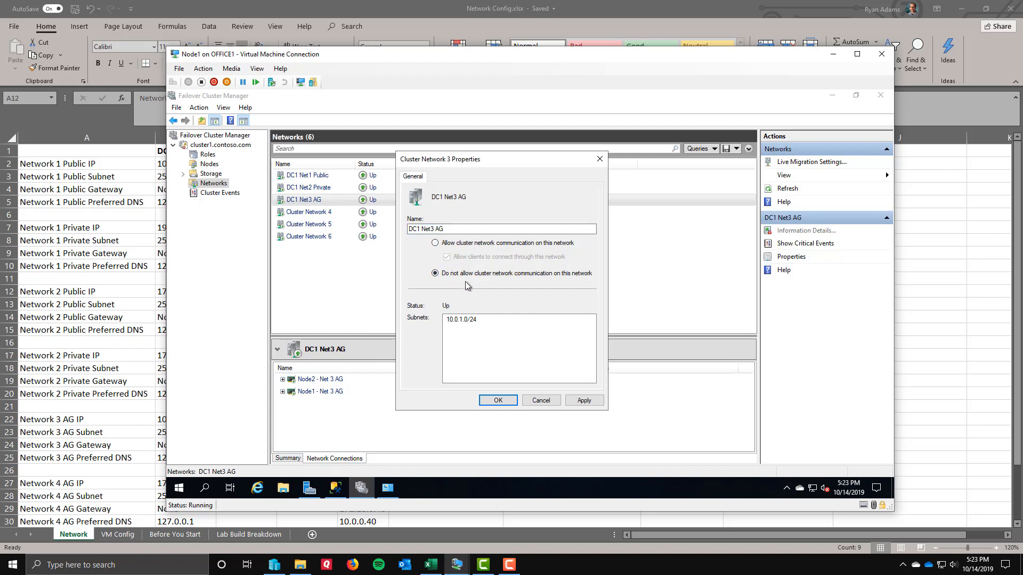
click(567, 403)
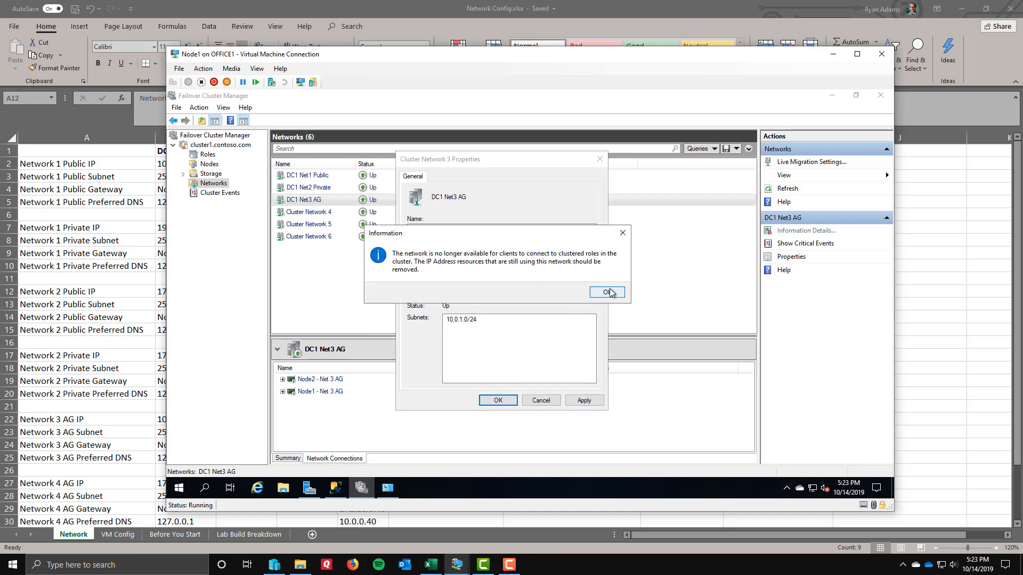
click(608, 293)
click(498, 401)
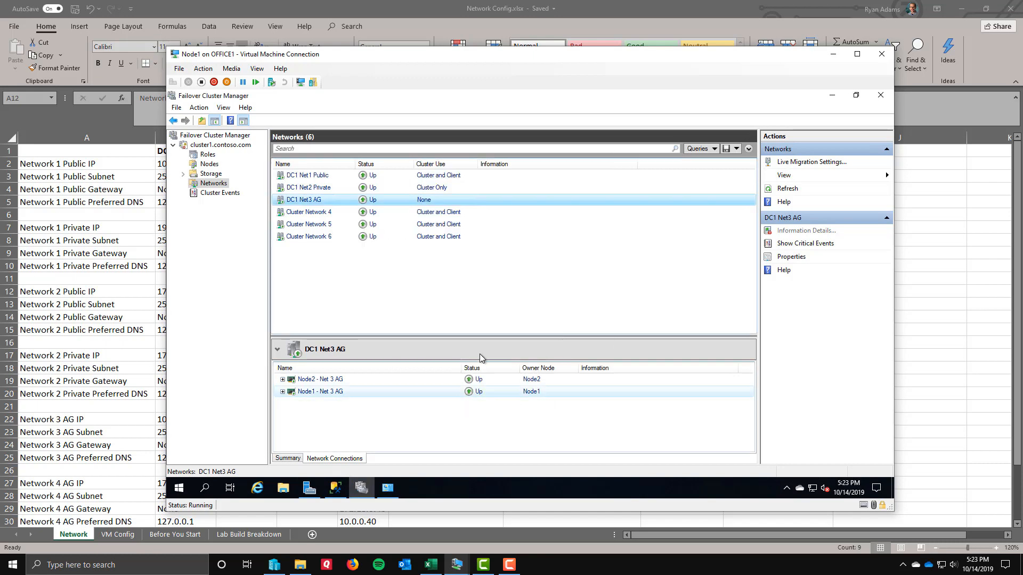
- Magnify the networks list and point a red arrow at DC1 Net3 AG's Cluster Use value to check it
key(ctrl+1)
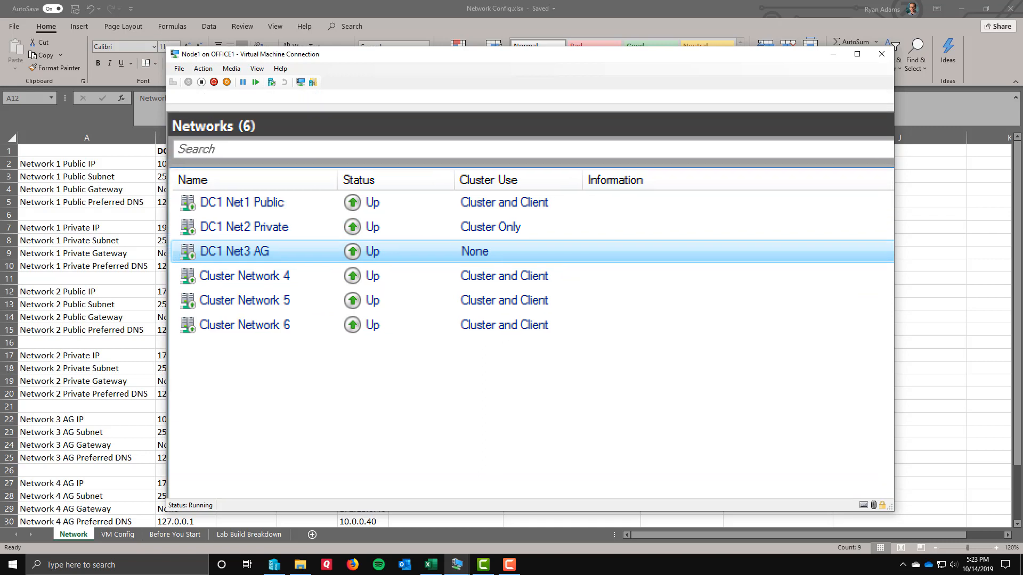
click(530, 294)
drag(560, 279, 639, 261)
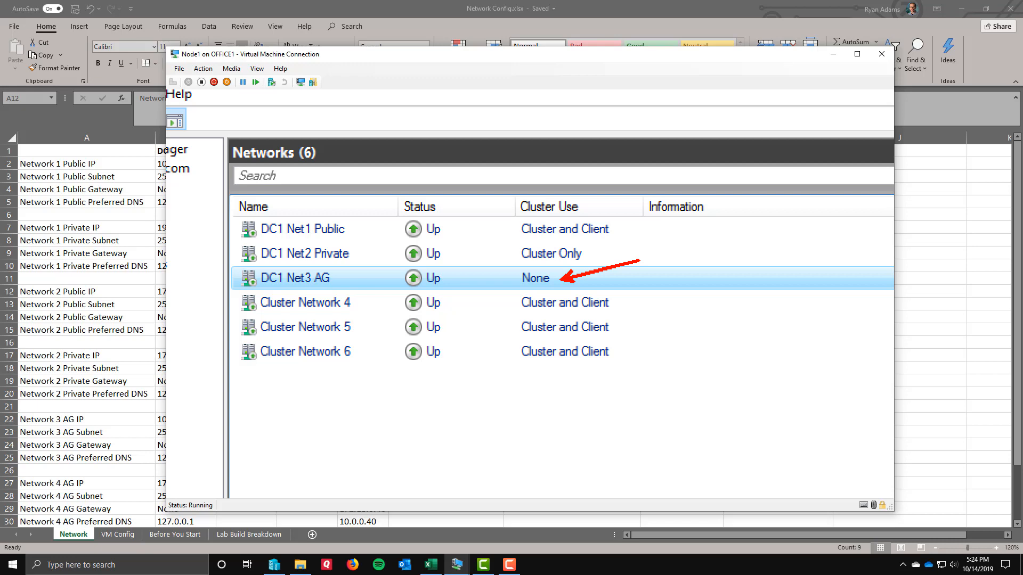
key(Escape)
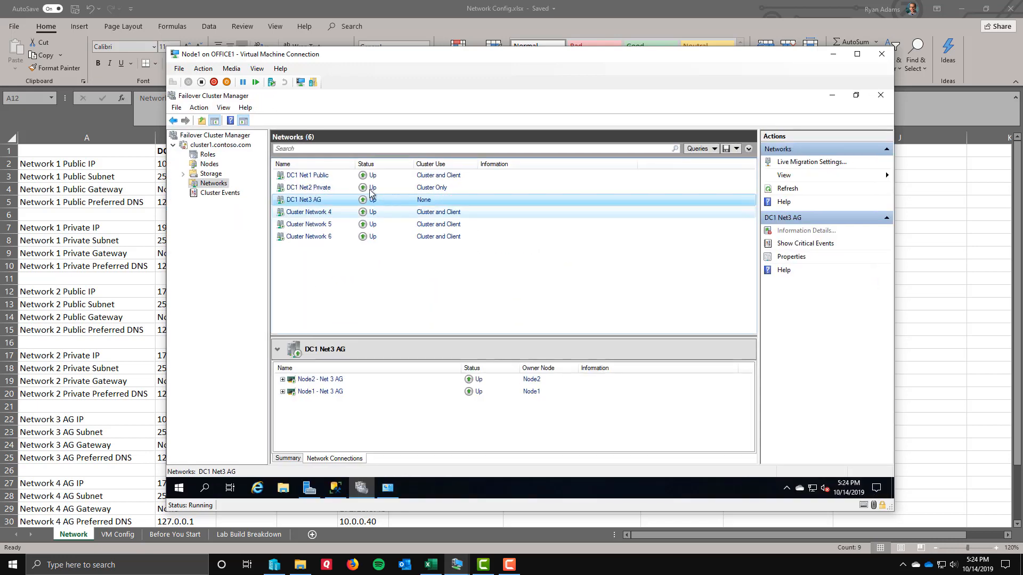
- Rename Cluster Network 4 as DC2 Net1 Public, based on the copied name, apply the change and close the properties
click(318, 215)
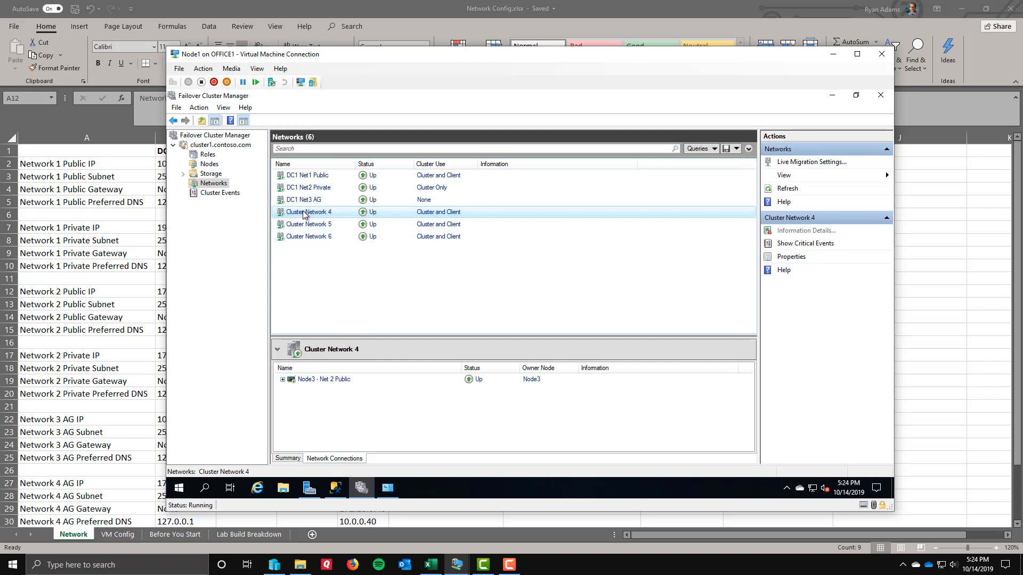
right_click(305, 213)
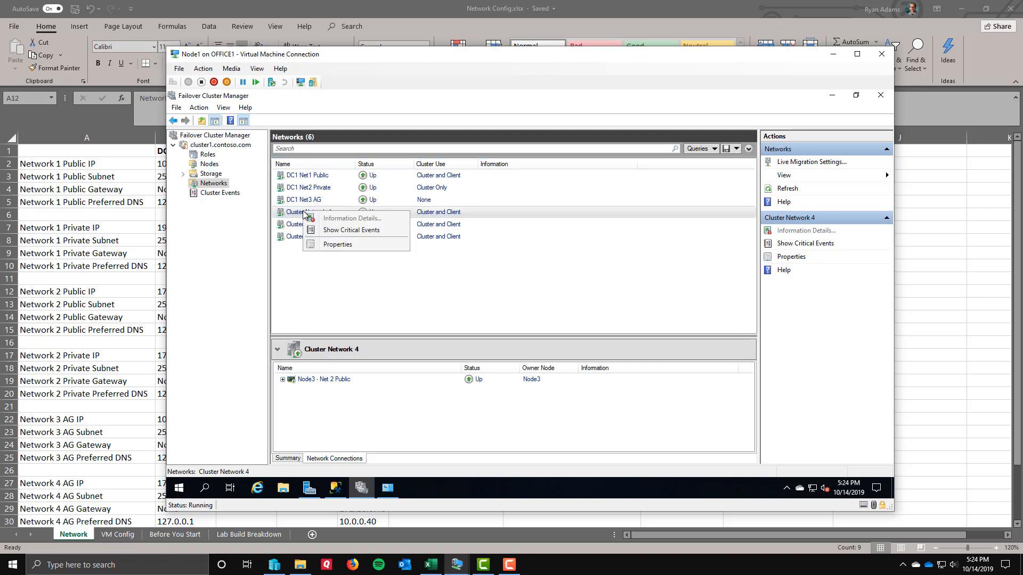
click(330, 246)
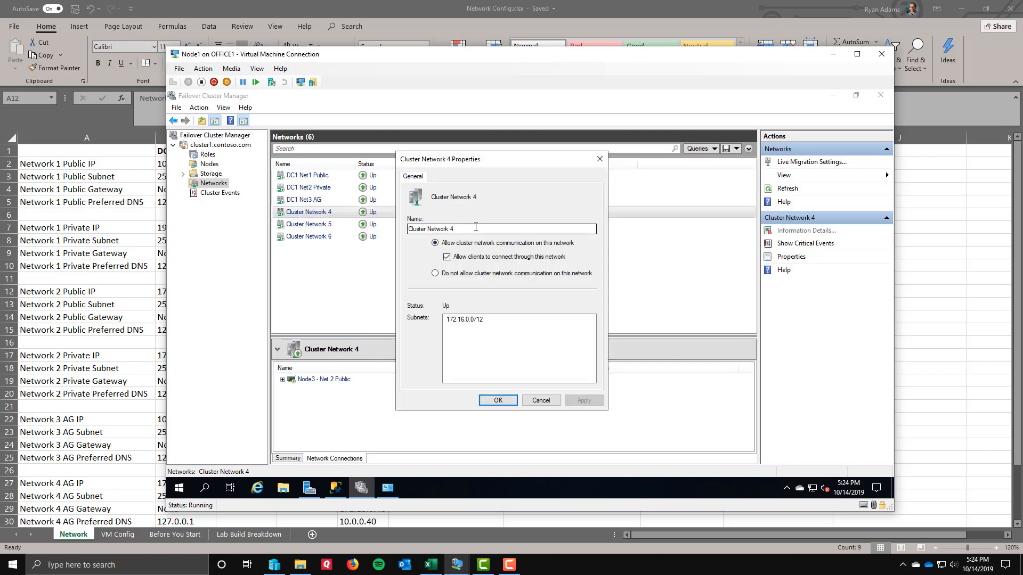
drag(474, 229, 316, 224)
text(DC1 Net1 Public)
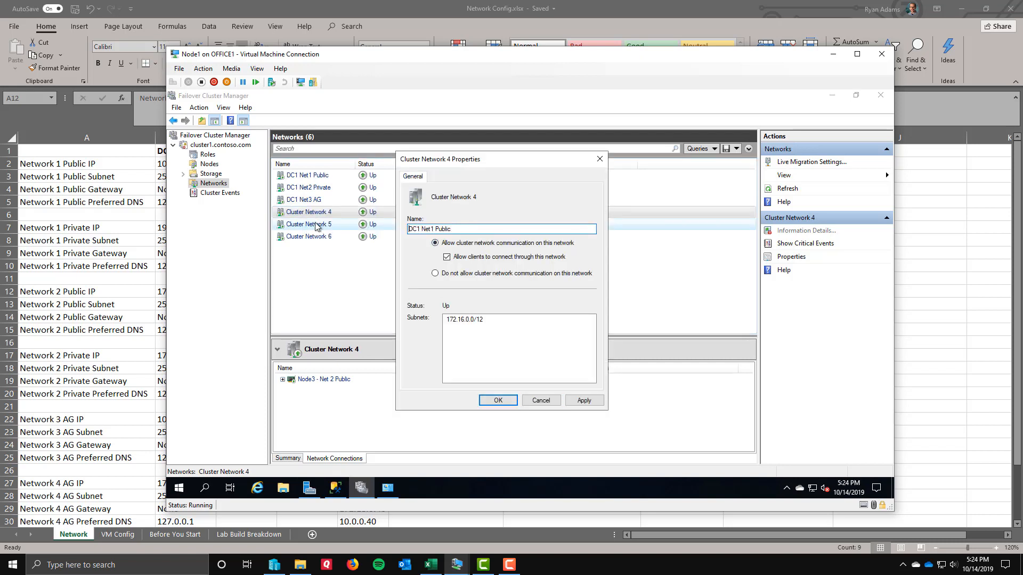
key(Delete)
text(2)
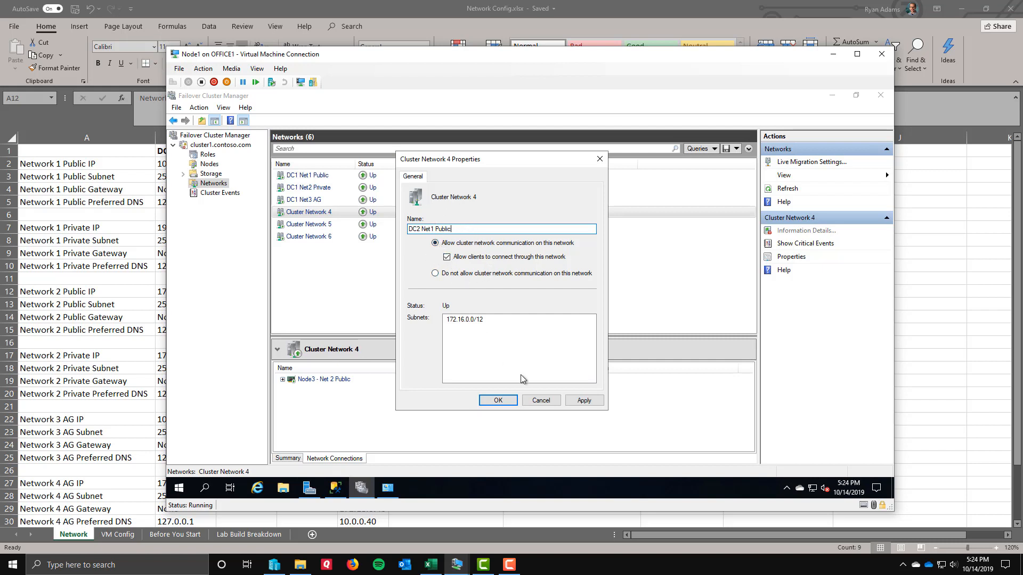
click(583, 401)
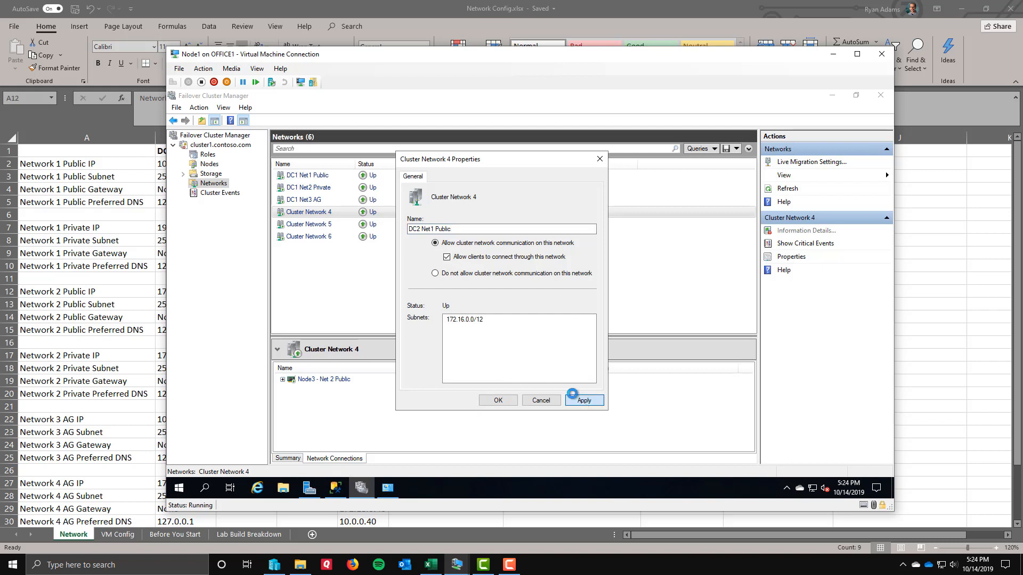
click(498, 400)
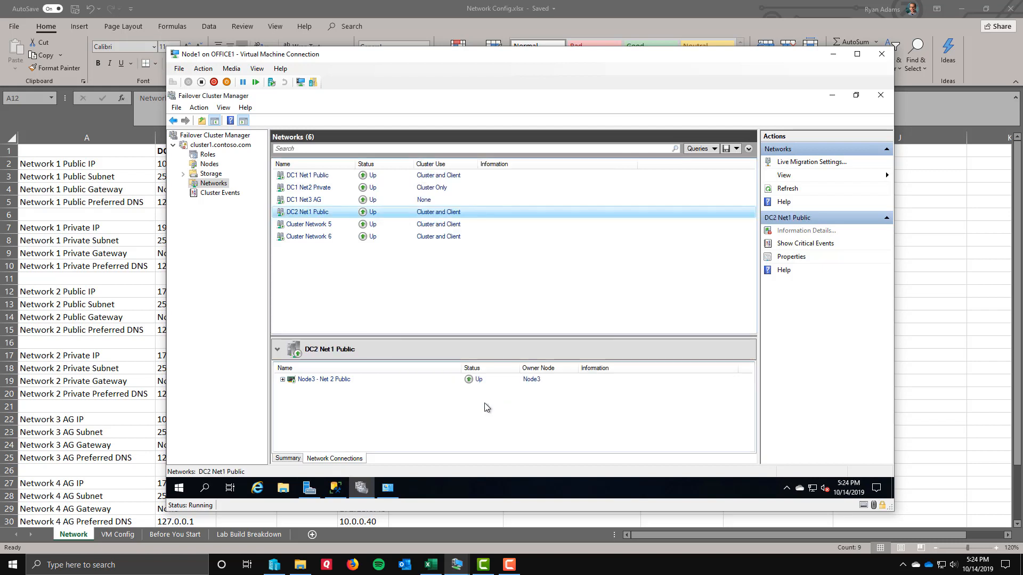
- Select Cluster Network 5 and examine which node adapter its network connections contain
right_click(312, 222)
click(297, 228)
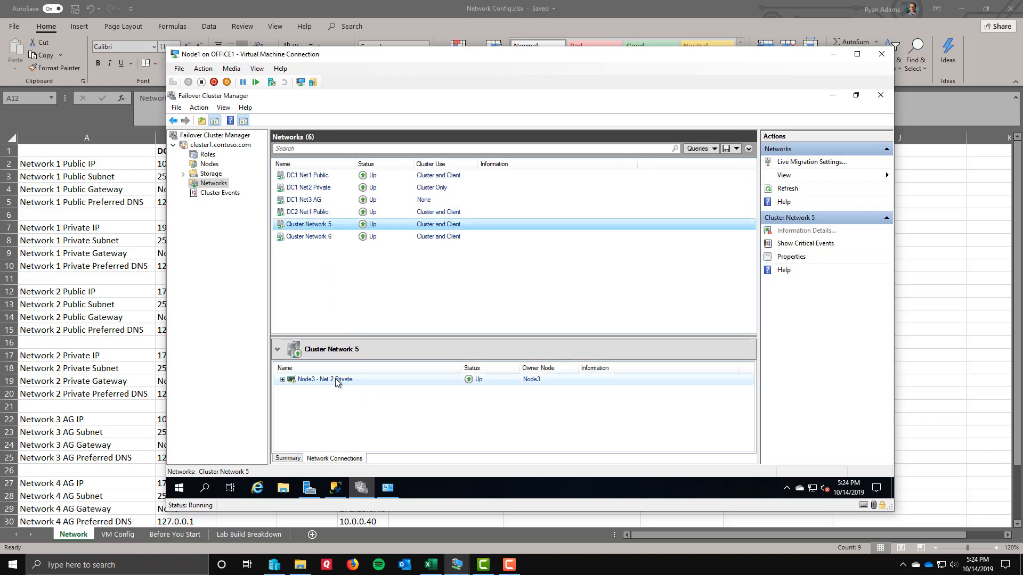
click(352, 379)
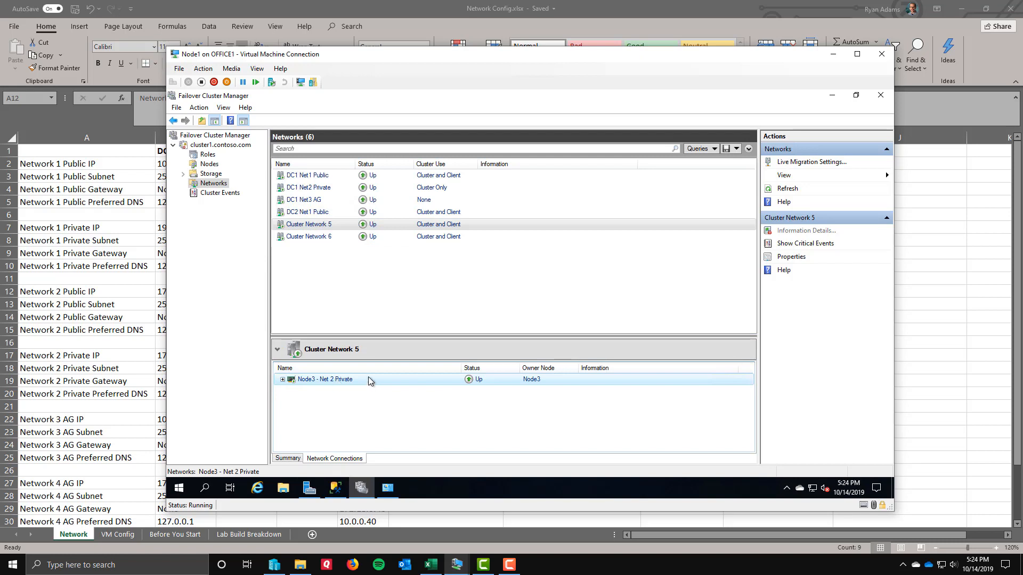
- Rename Cluster Network 5 as DC2 Net2 Private, based on the copied name, and apply the change
right_click(320, 224)
click(344, 258)
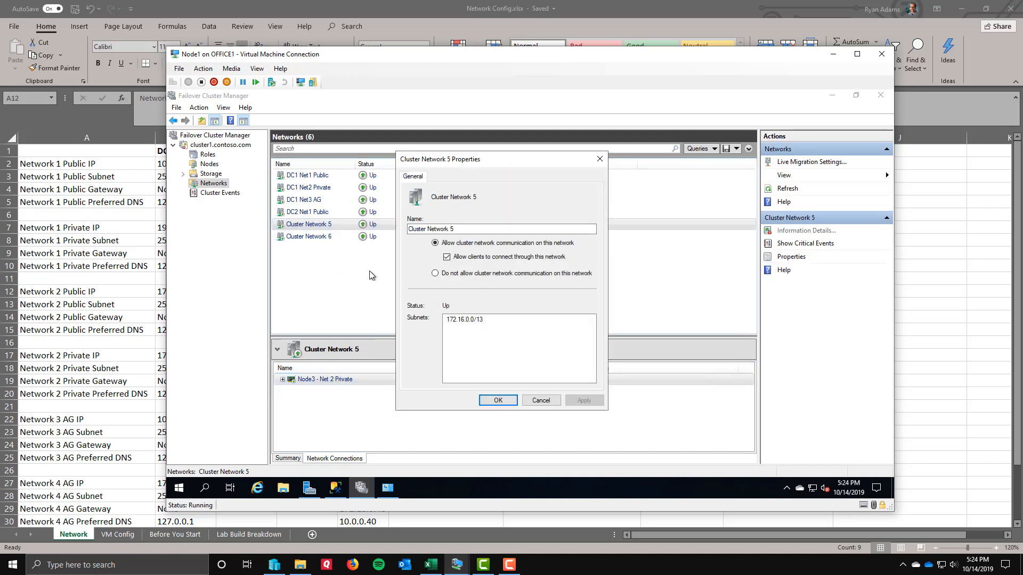
drag(474, 227, 307, 232)
text(DC1 Net1 Public)
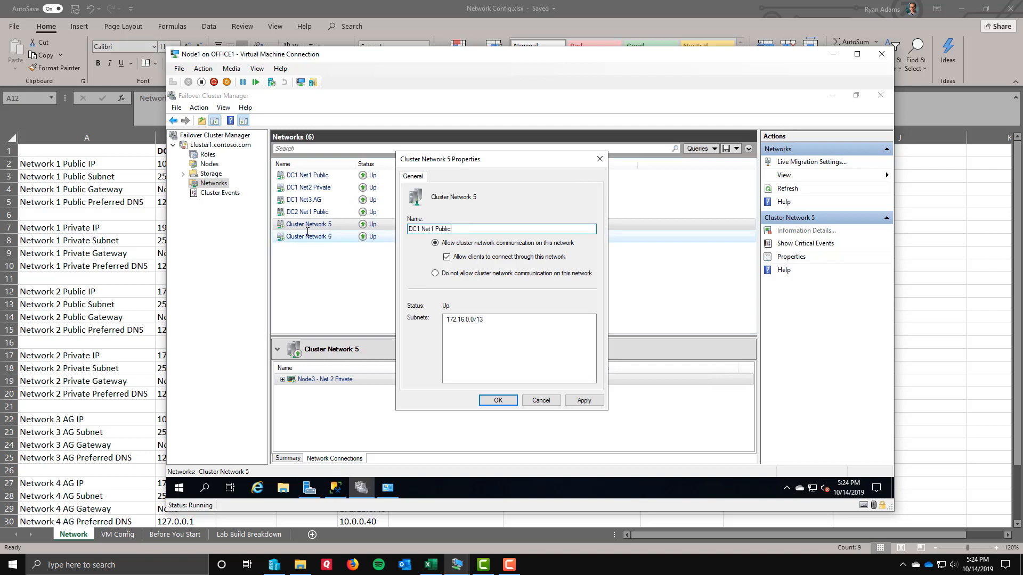
key(Right)
key(Delete)
text(2)
key(Delete)
text(2)
key(BackSpace)
key(BackSpace)
key(BackSpace)
text(ivate)
click(587, 399)
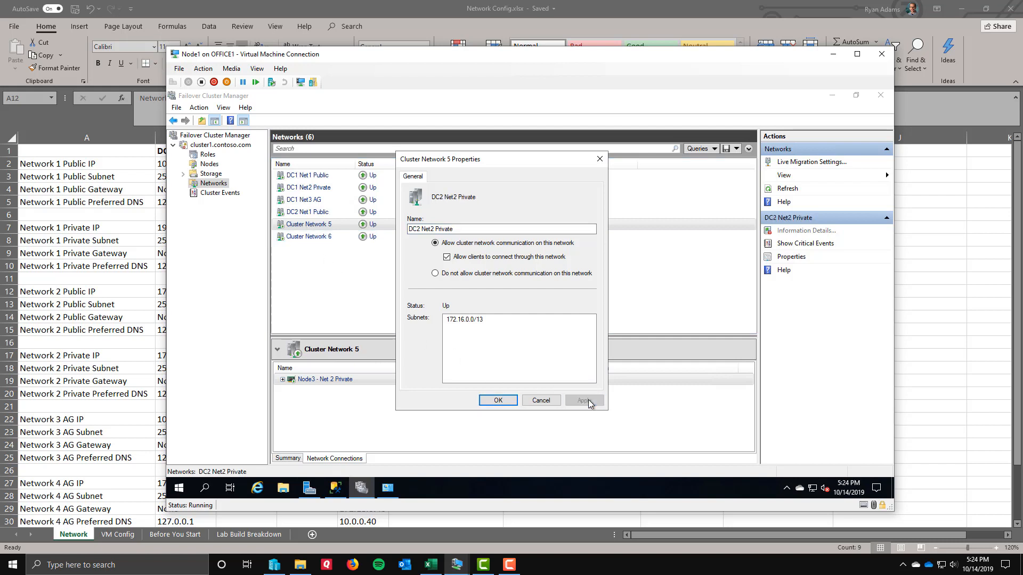
- Disallow client connections through the DC2 Net2 Private network, apply the change and close its properties
click(450, 260)
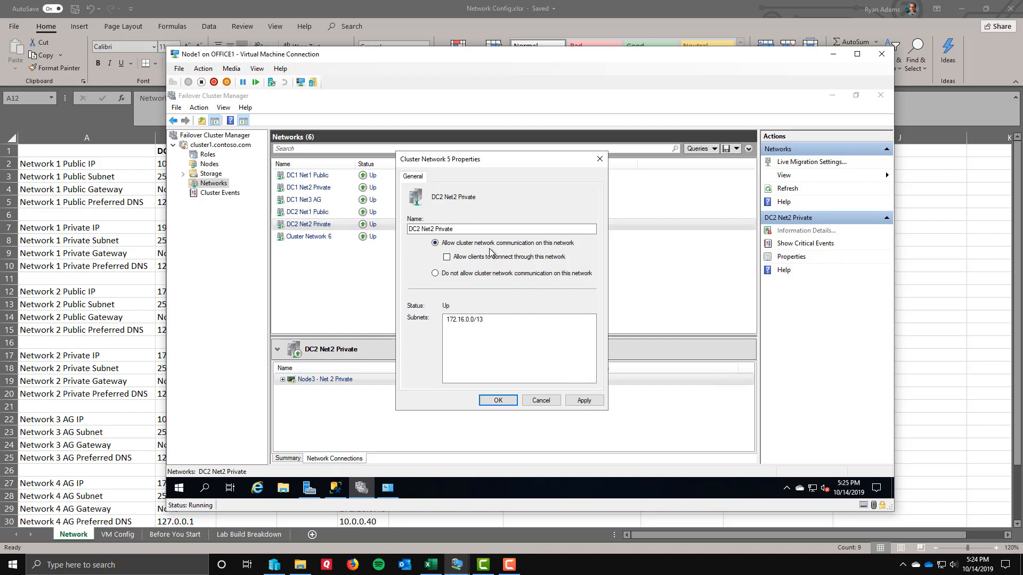
click(594, 401)
click(602, 290)
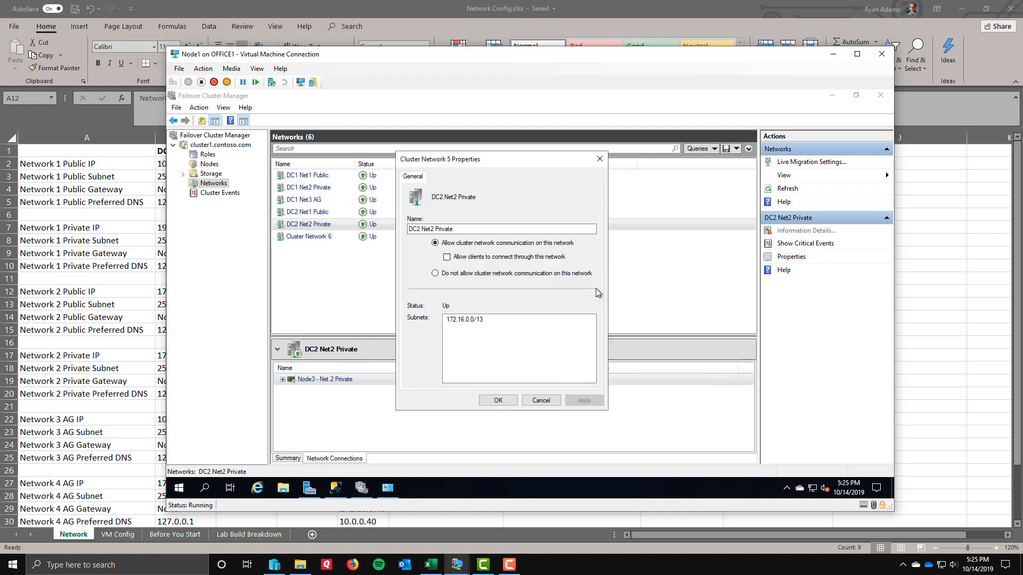
click(497, 400)
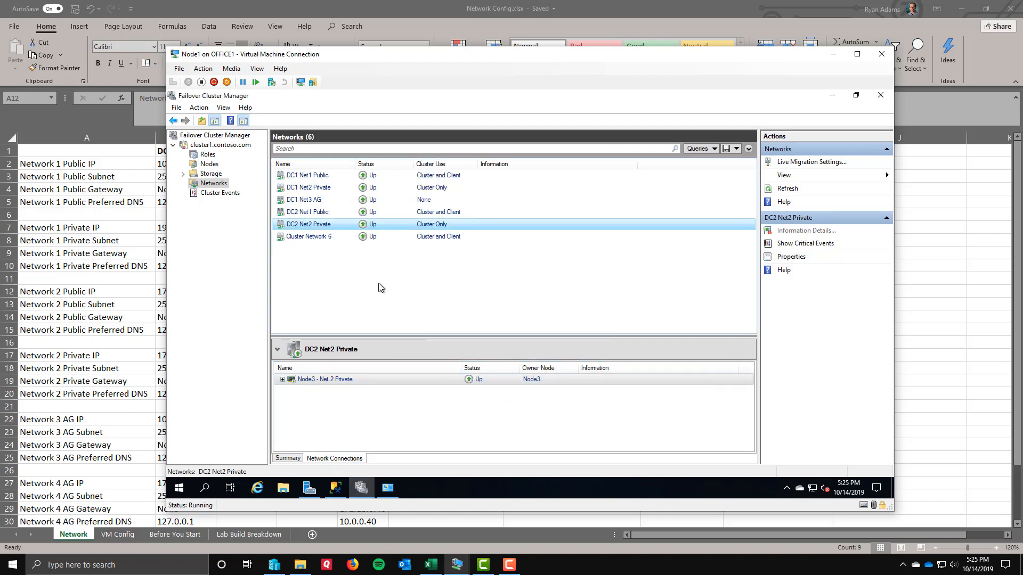
- Rename Cluster Network 6 as DC2 Net3 AG, based on the copied name, and apply the change
click(314, 239)
right_click(315, 240)
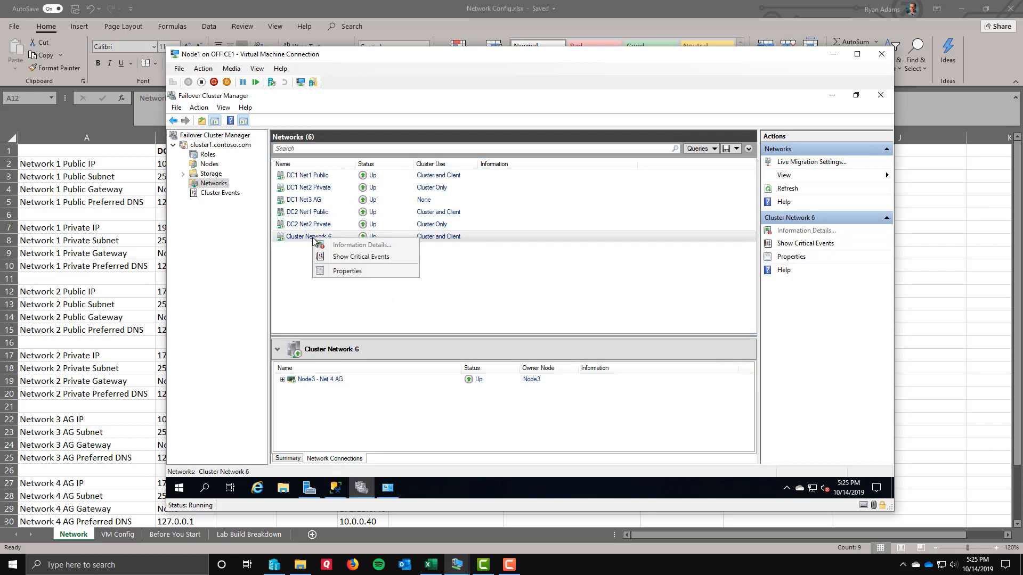
click(330, 271)
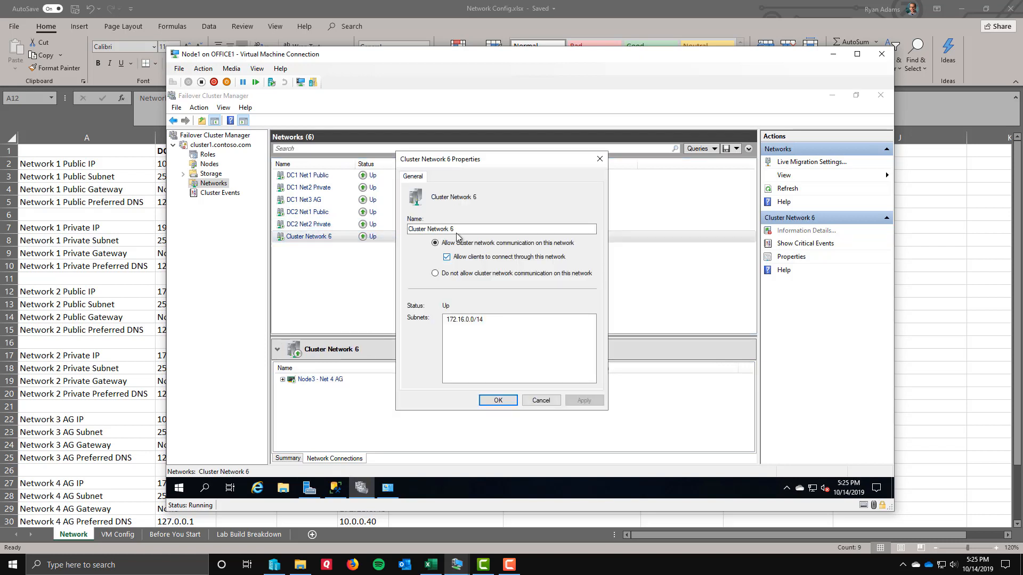
text(DC1 Net1 Public)
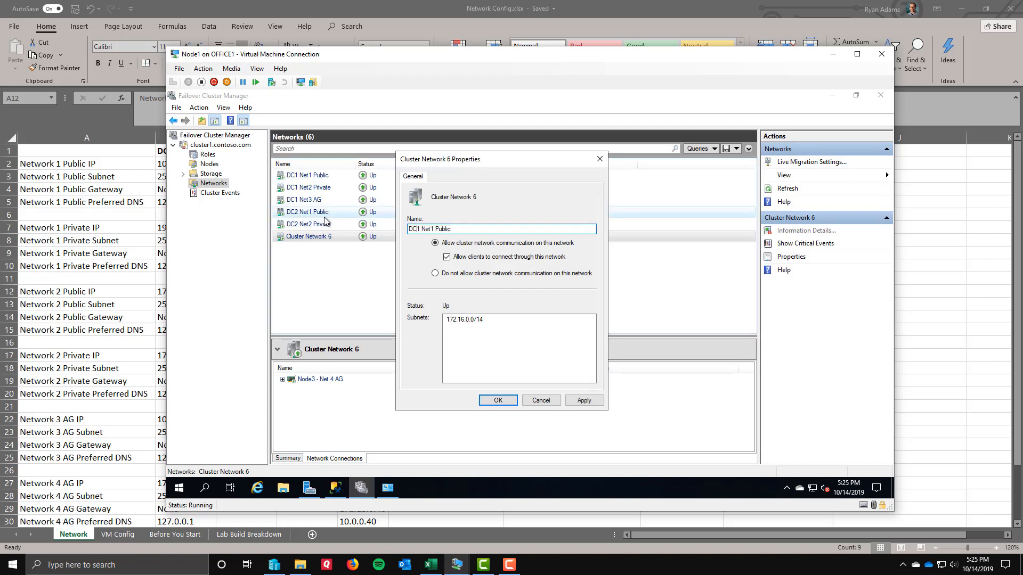
key(Delete)
text(2)
key(Delete)
text(3)
key(BackSpace)
key(BackSpace)
key(BackSpace)
key(BackSpace)
text(AG)
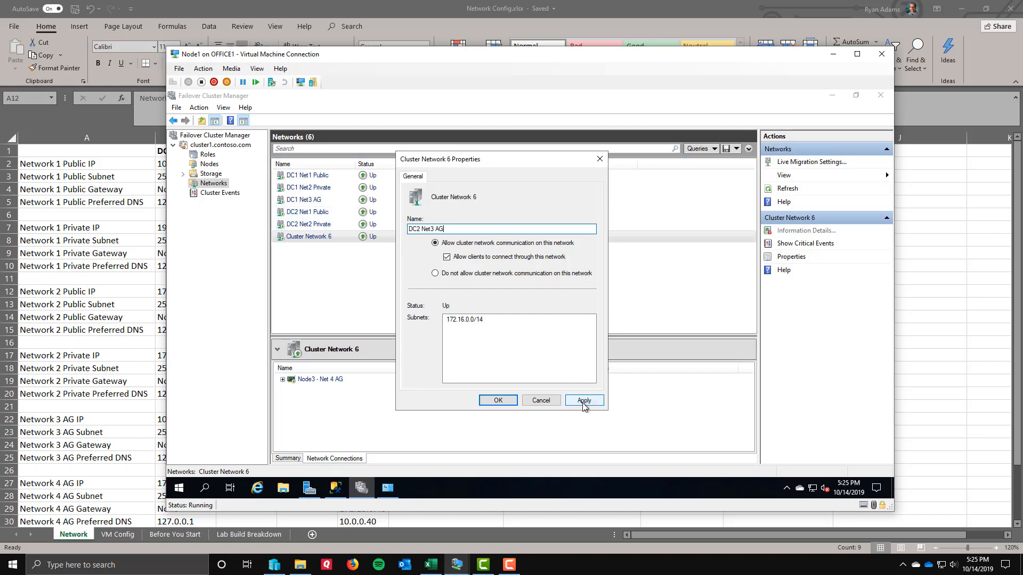
click(583, 403)
- Set DC2 Net3 AG to not allow cluster network communication, apply the change and close its properties
click(453, 274)
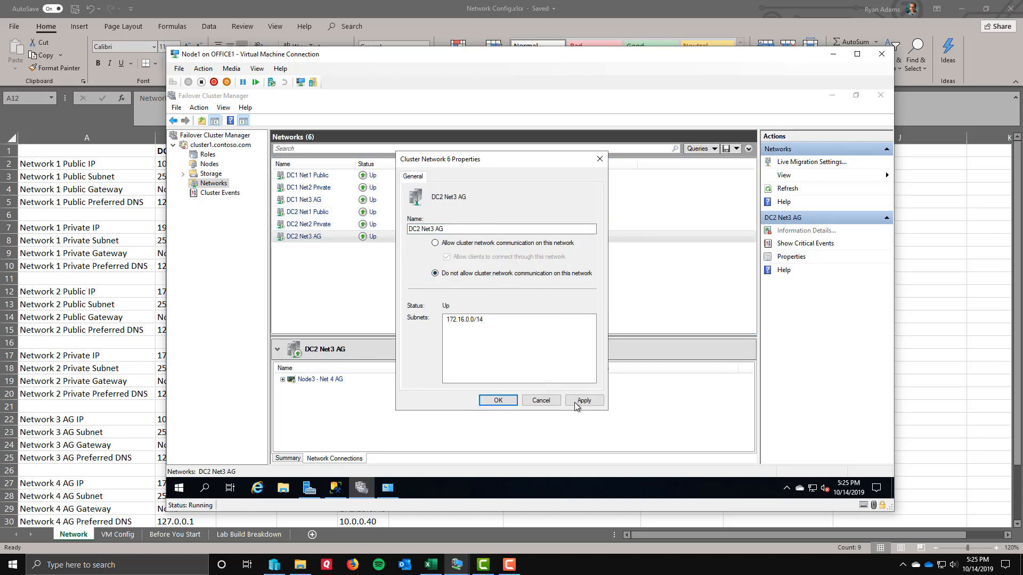
click(574, 402)
click(615, 299)
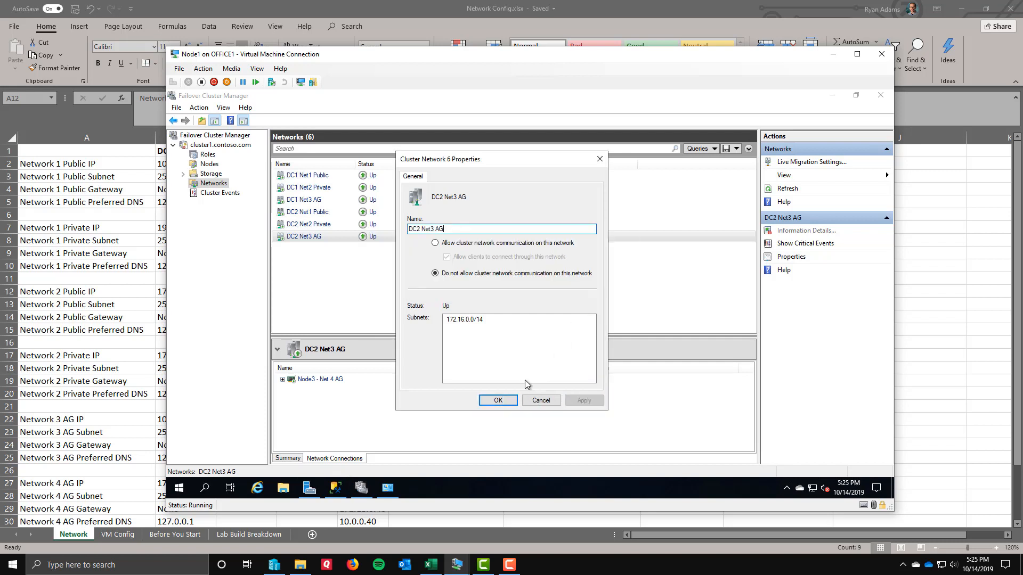
click(501, 401)
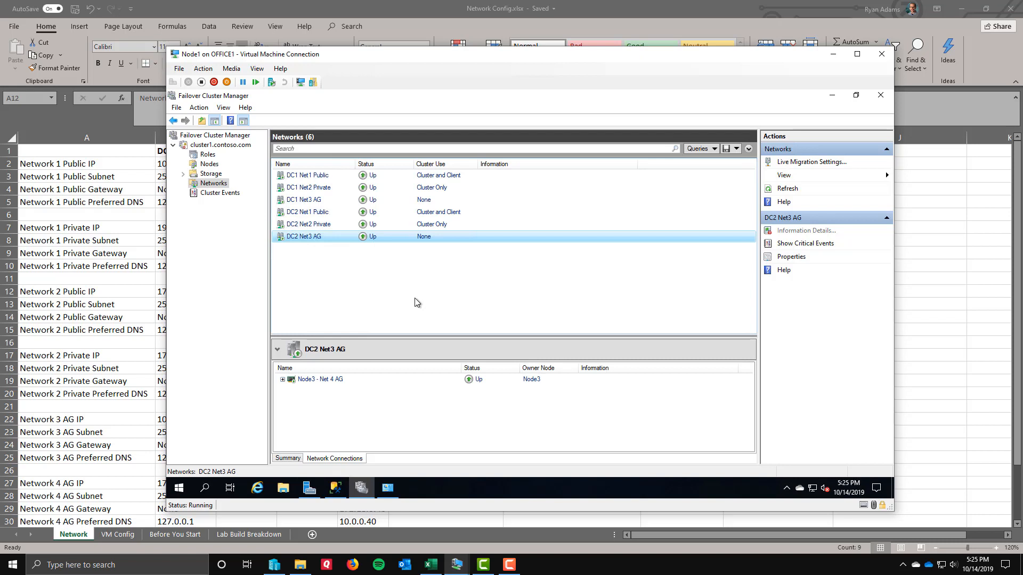
- Sort the networks by Cluster Use and back by name, and select DC1 Net1 Public
click(430, 164)
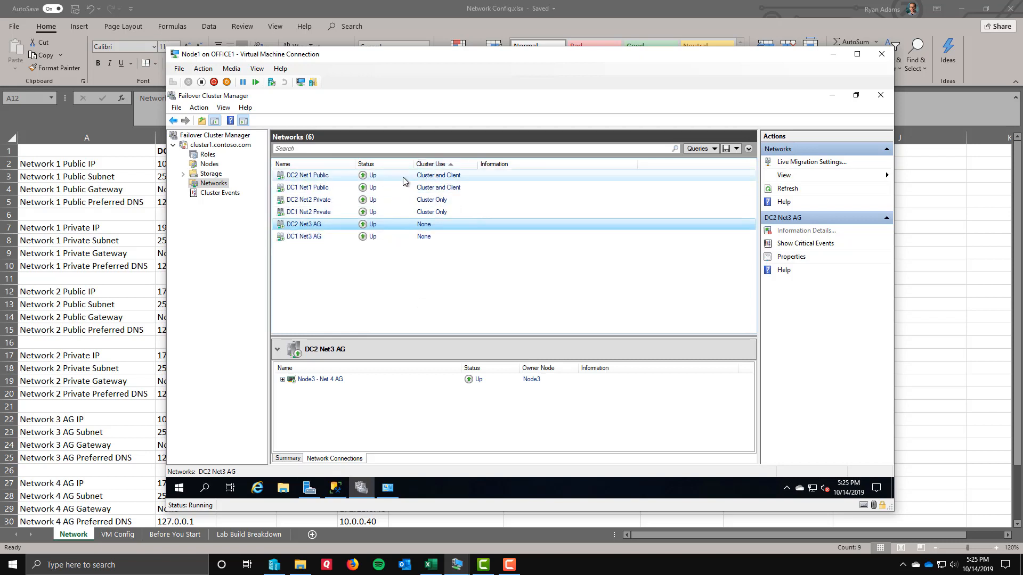
click(321, 163)
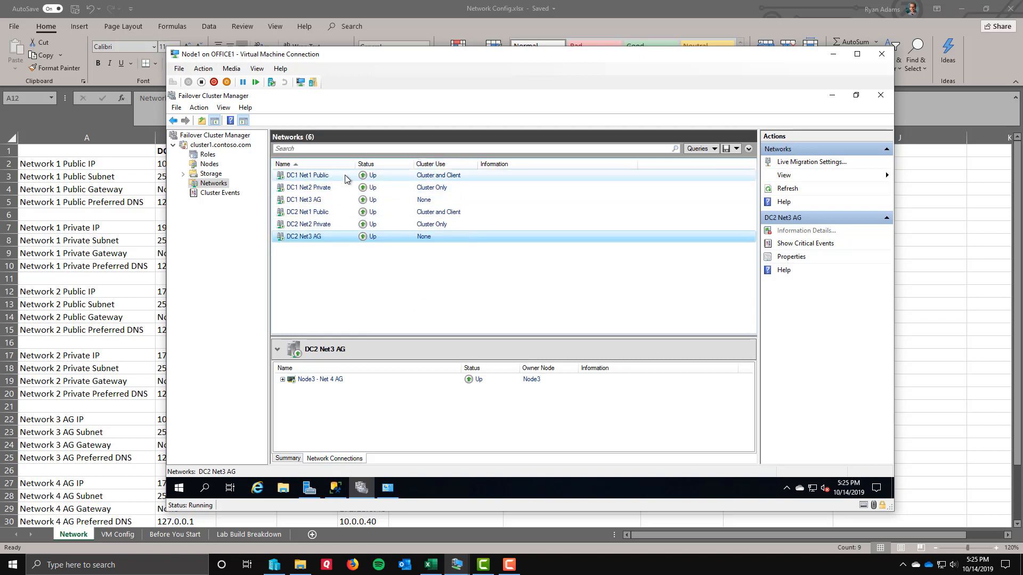
click(344, 174)
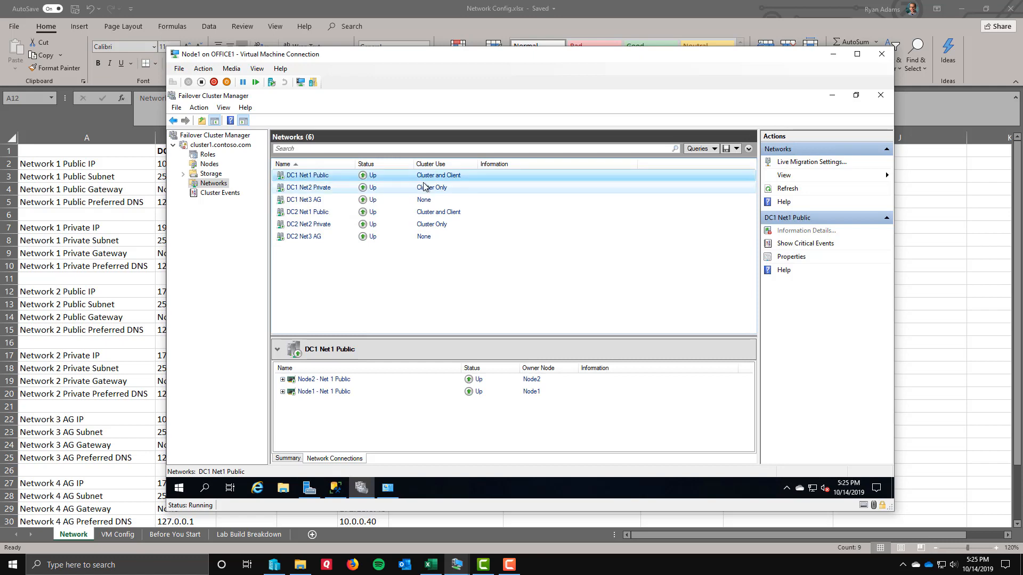
- Magnify the networks list and compare the Cluster Use of the public, private and AG network pairs with red arrows
key(ctrl+1)
click(531, 284)
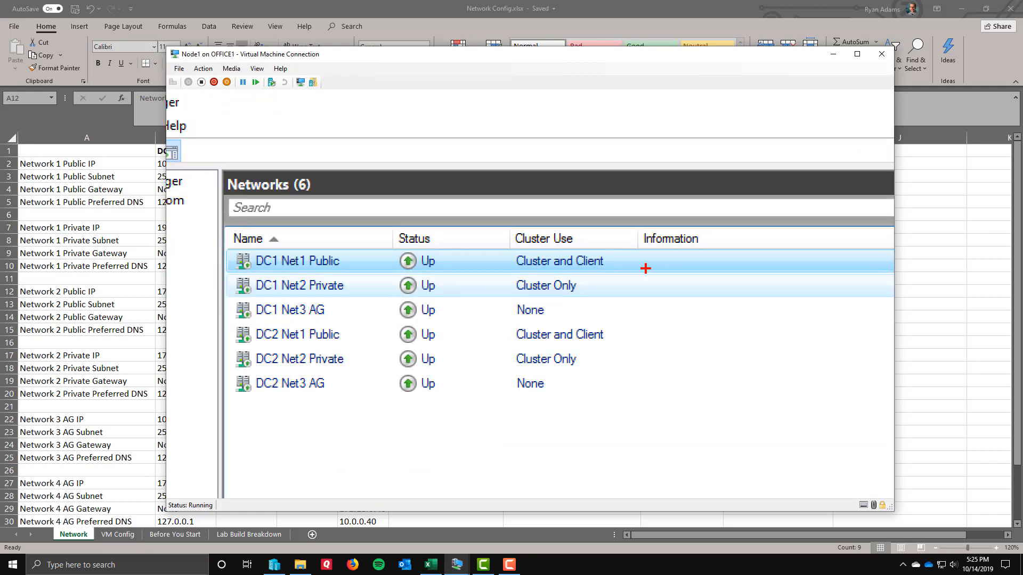
drag(611, 261, 638, 254)
drag(608, 335, 642, 333)
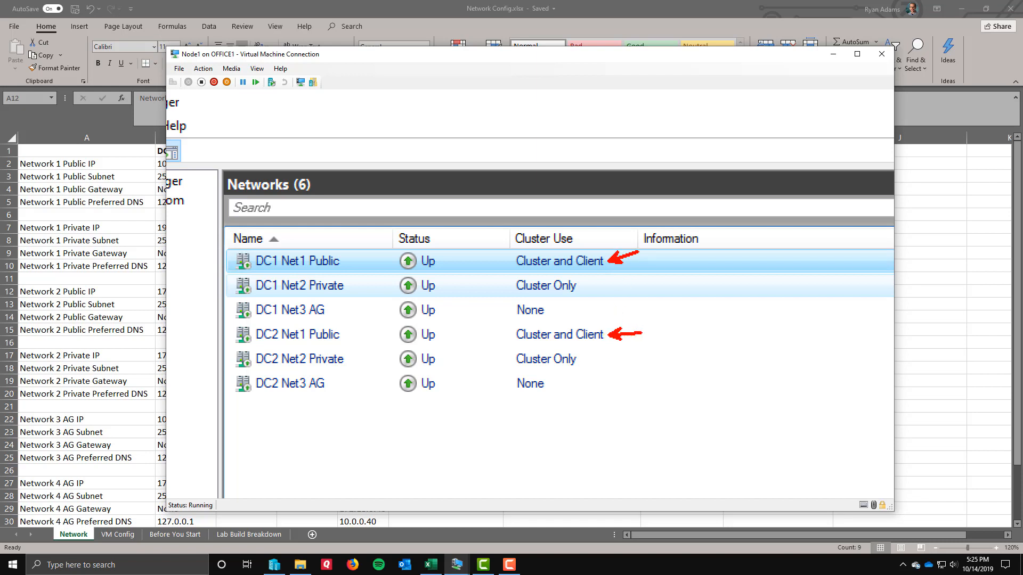
key(e)
drag(582, 286, 616, 282)
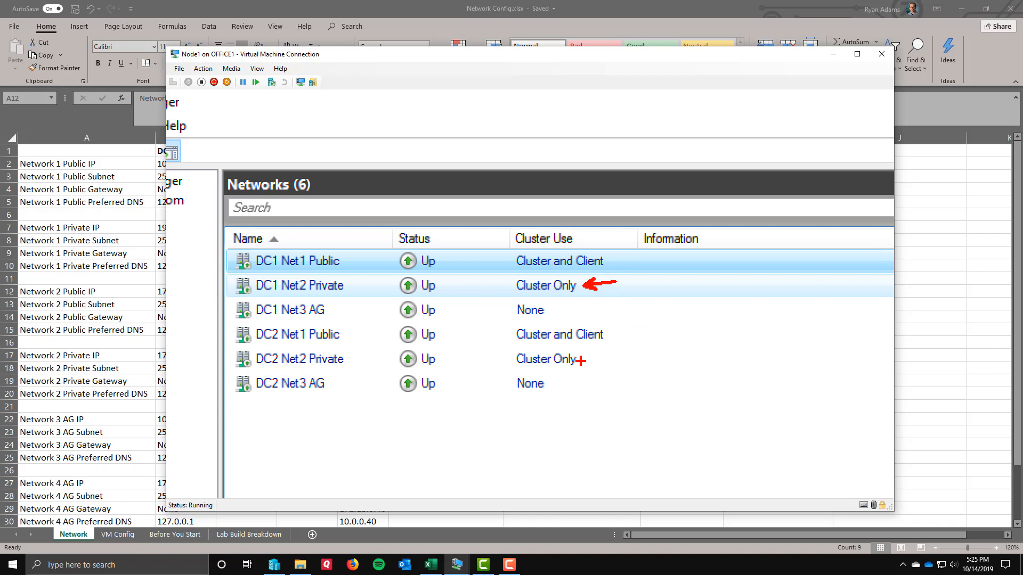
drag(580, 361, 652, 352)
key(e)
drag(549, 314, 581, 311)
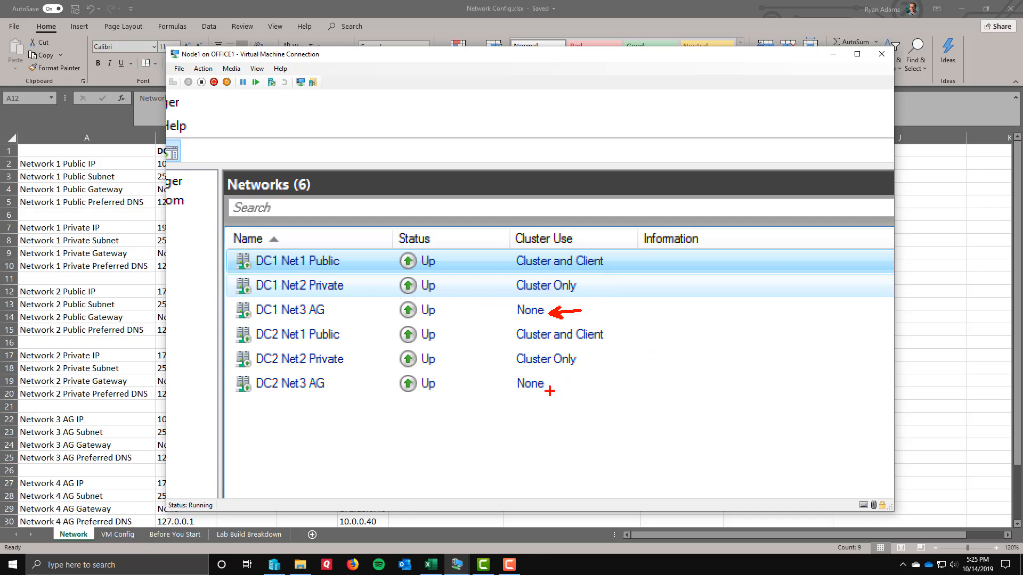
drag(549, 385, 598, 379)
key(Escape)
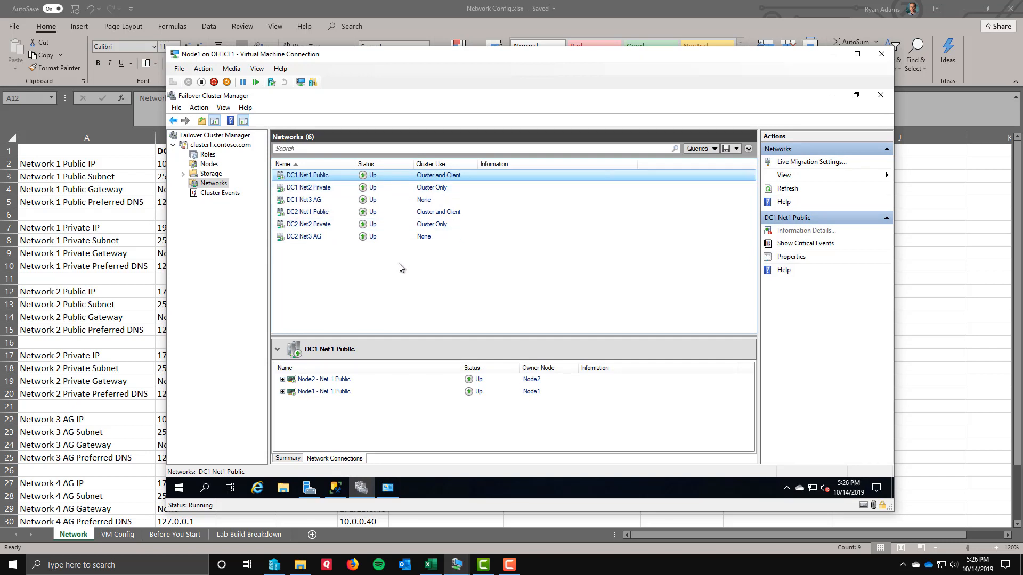
- Show the cluster1.contoso.com summary and switch to the DC1 virtual machine
click(213, 147)
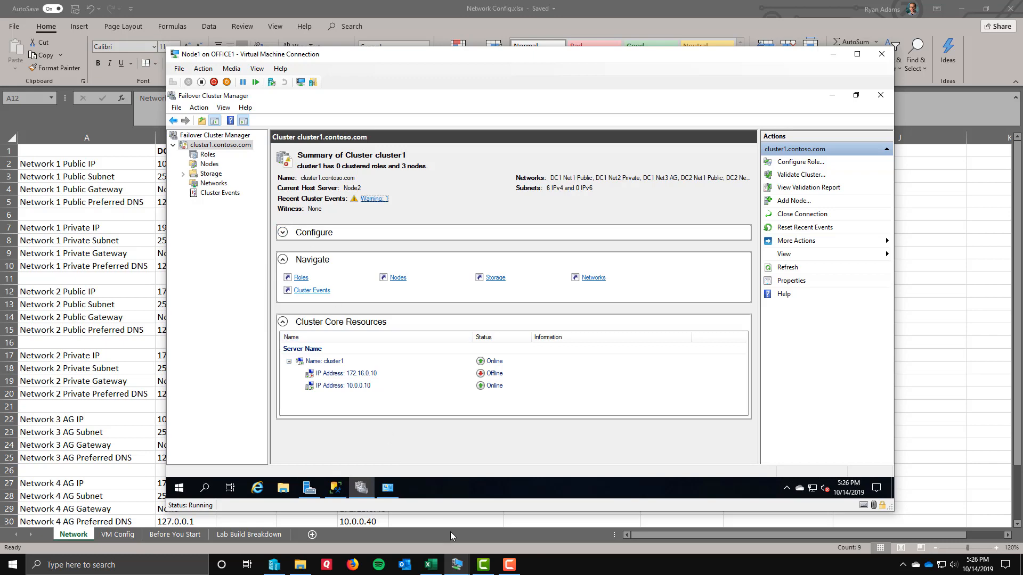
click(458, 565)
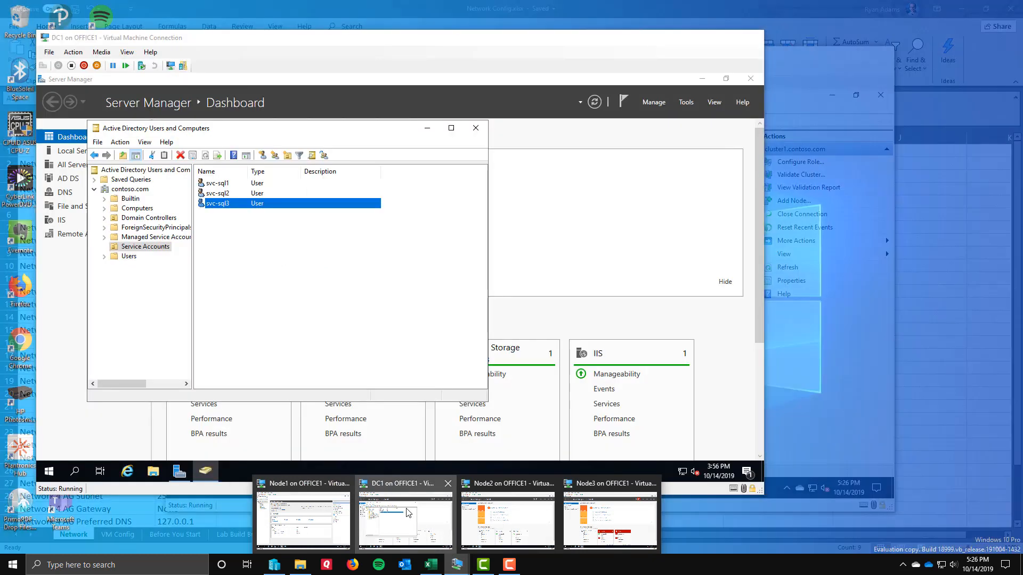
click(407, 512)
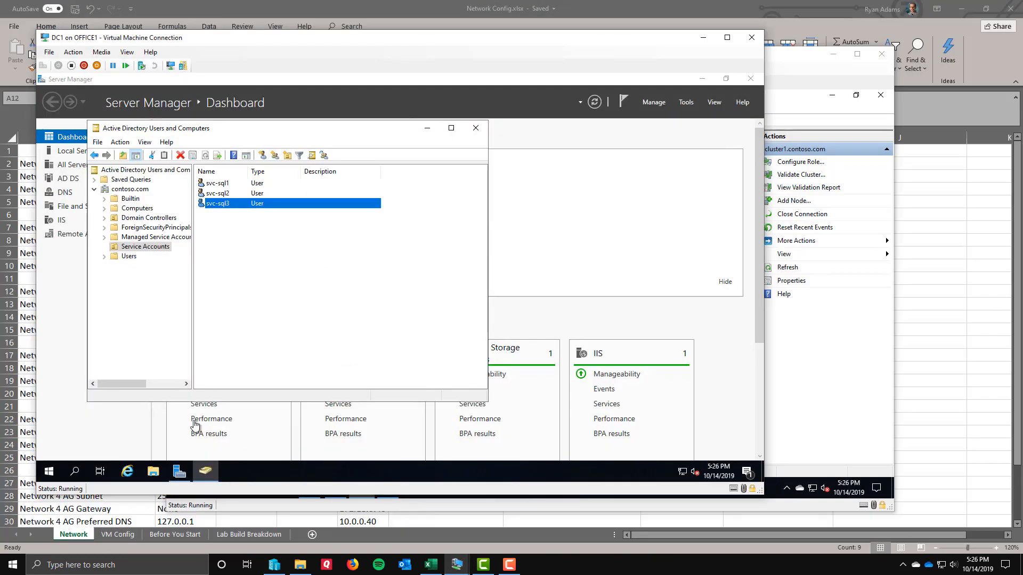
- Create a folder named FSW on DC1's Local Disk (C:)
click(155, 474)
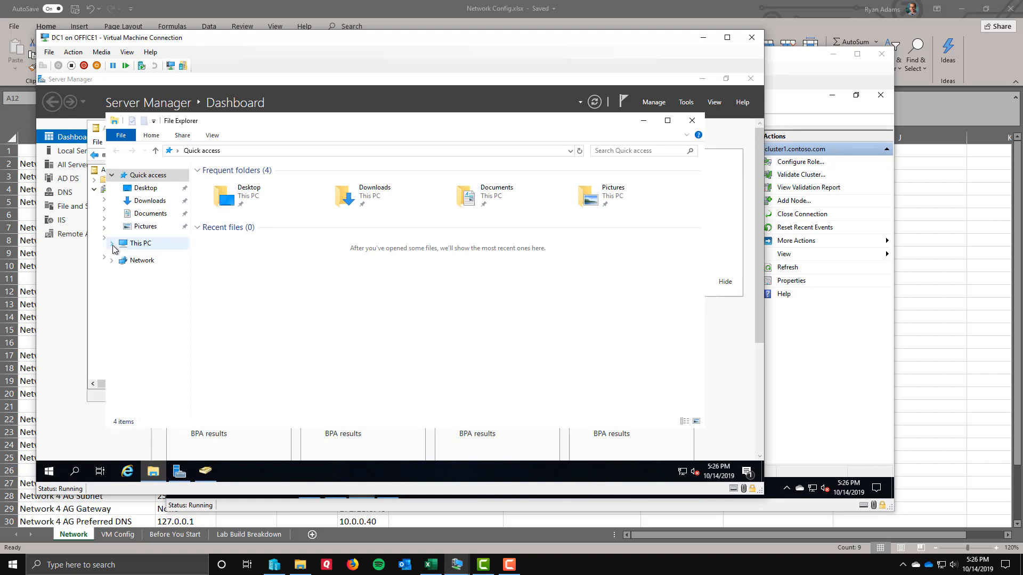
click(112, 243)
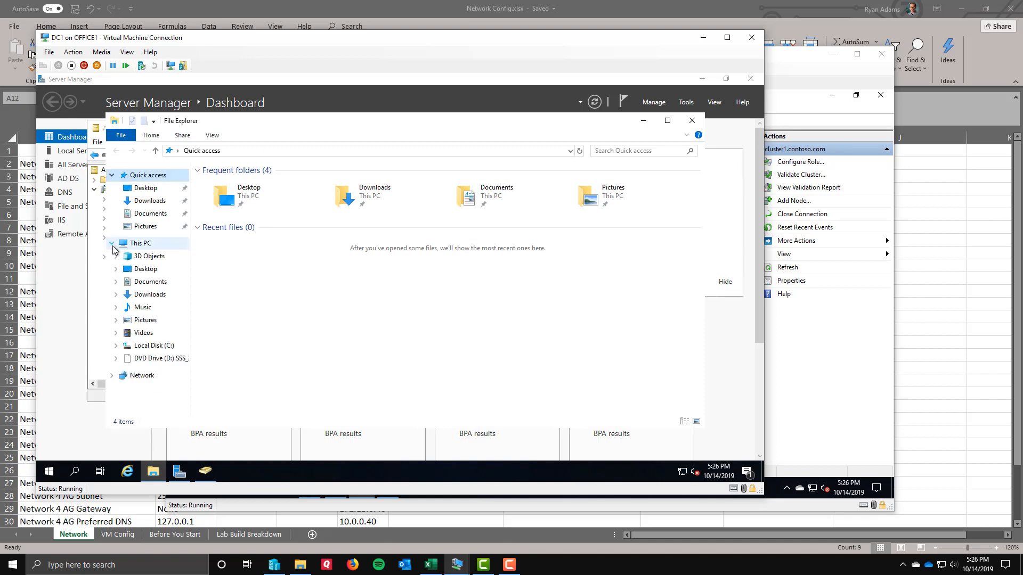
click(149, 346)
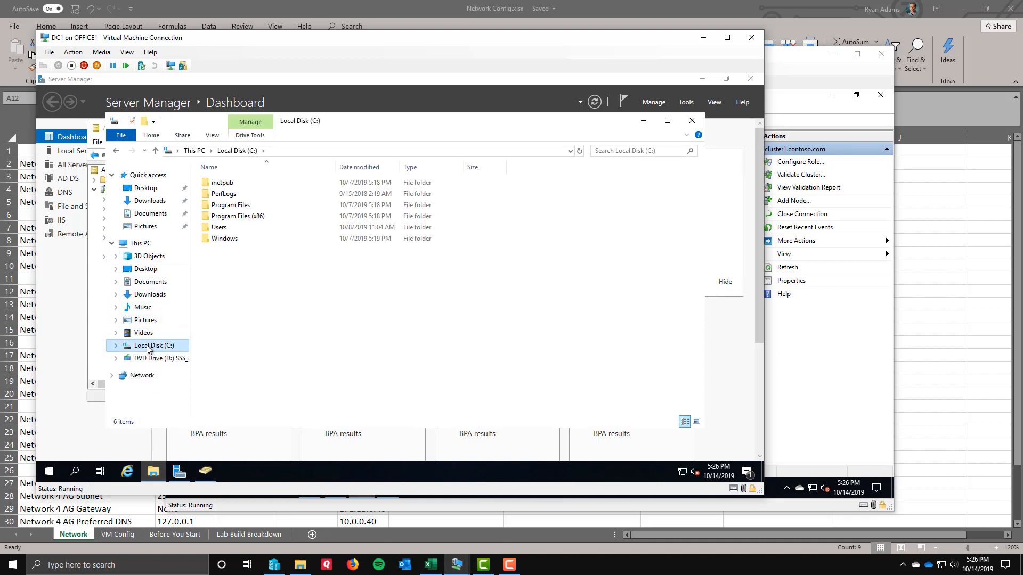
right_click(148, 347)
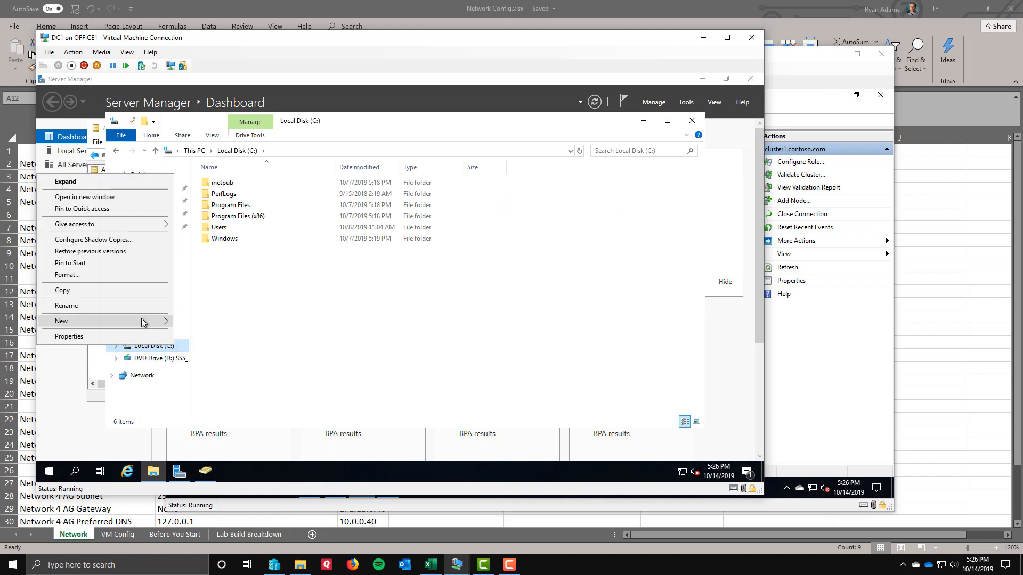
mouse_move(143, 321)
click(199, 322)
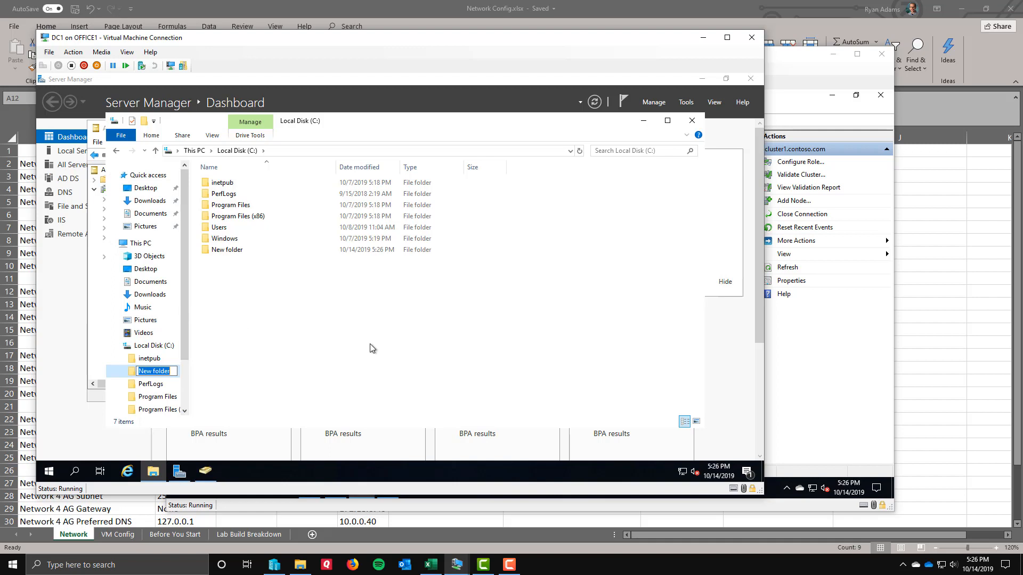
text(FSW)
key(Return)
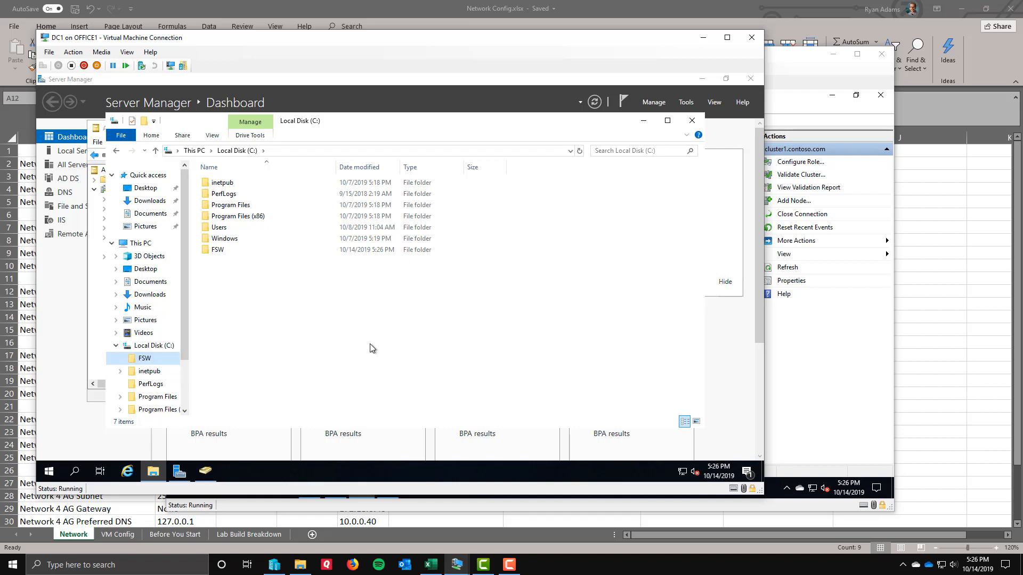
- Turn on advanced sharing for the FSW folder in its properties, with the share name FSW
right_click(219, 253)
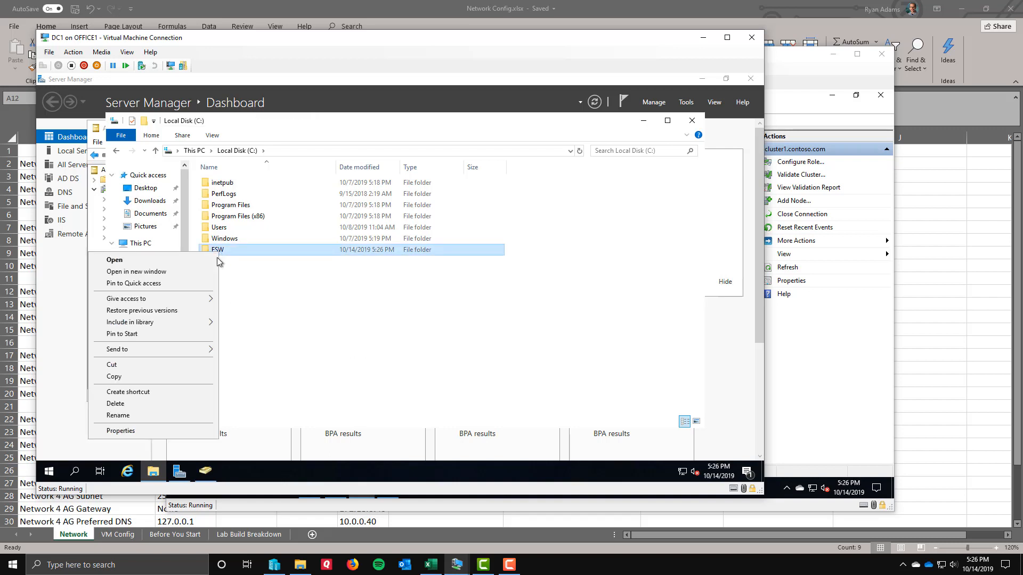
click(194, 431)
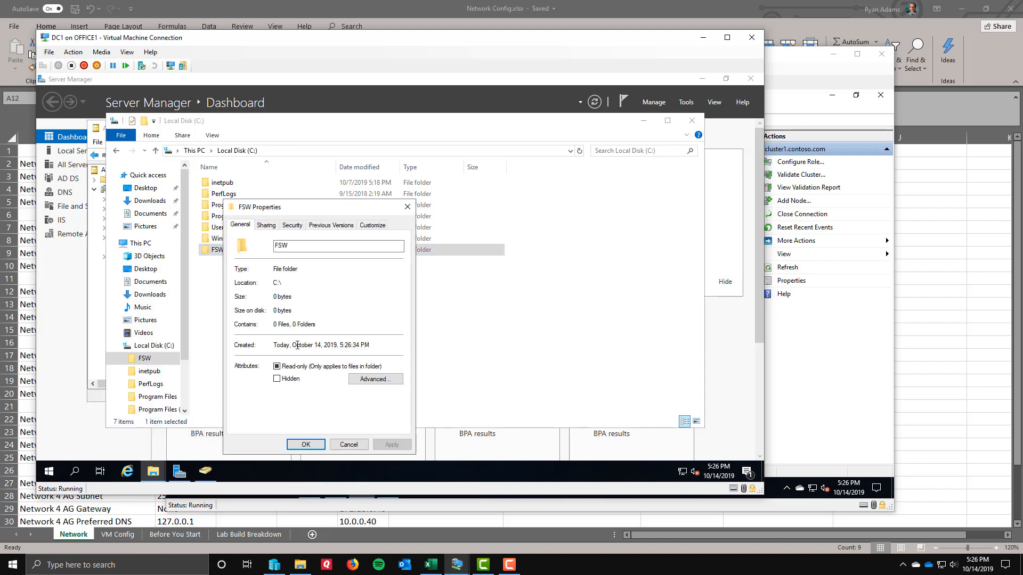
click(367, 381)
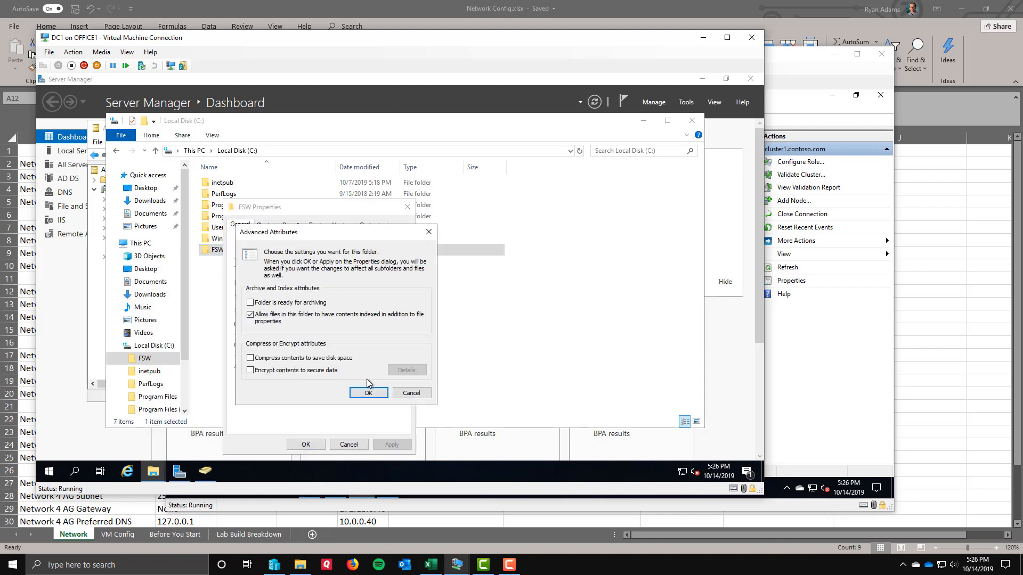
click(411, 393)
click(266, 225)
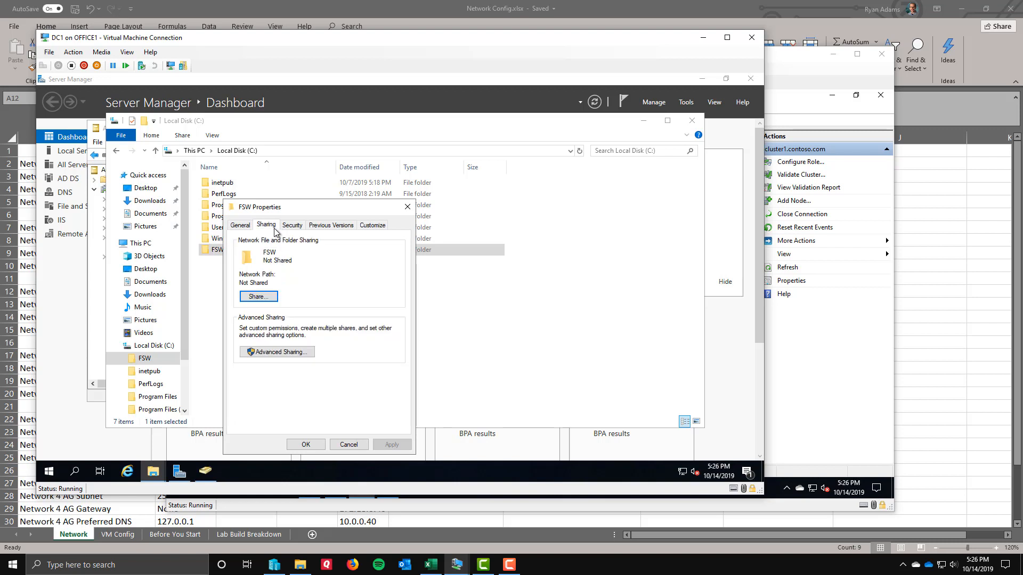
click(278, 352)
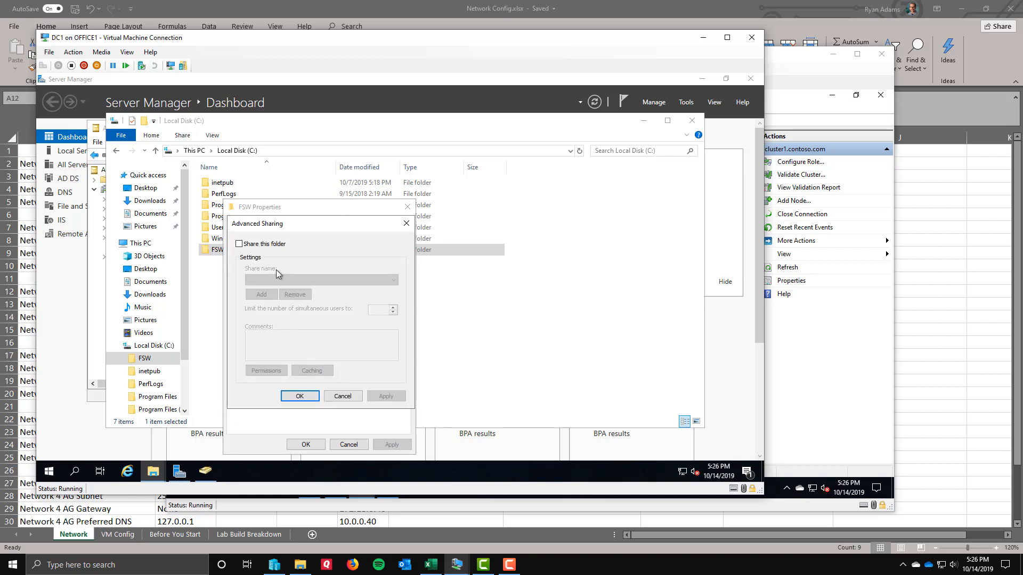
click(258, 245)
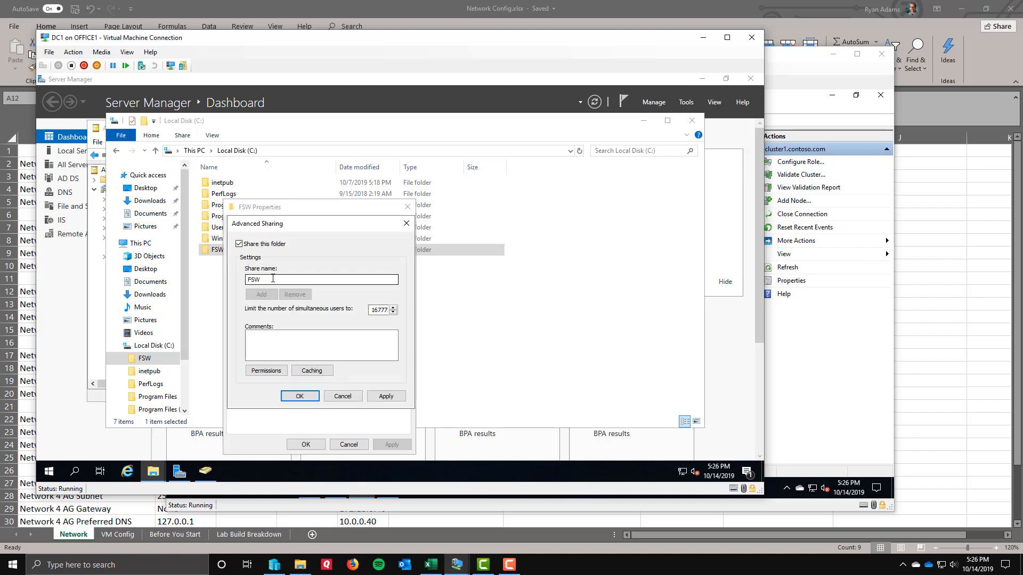
click(297, 279)
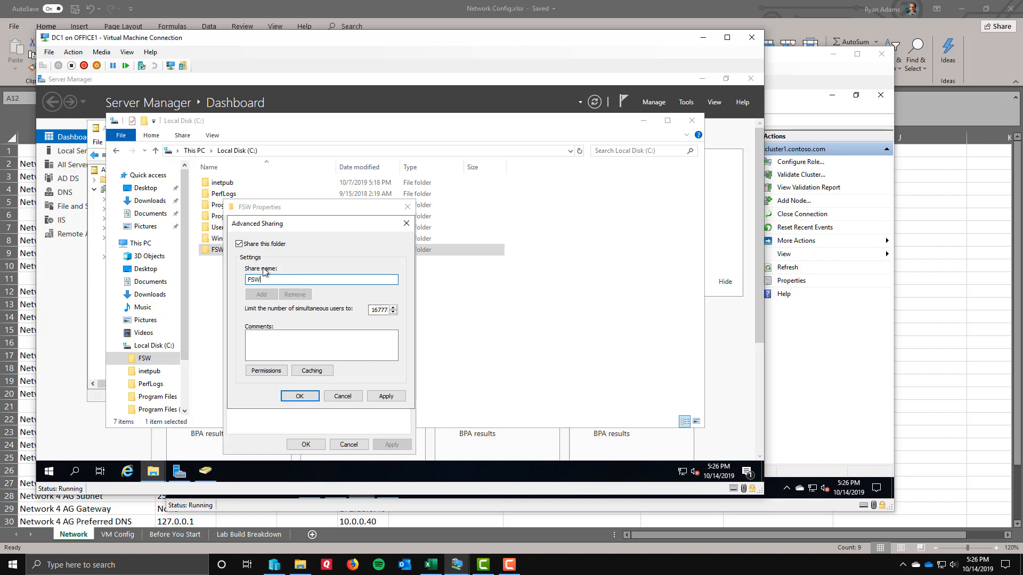
- Start adding an account to the FSW share permissions and look up cluster1 among the domain's Computers in Active Directory Users and Computers
click(267, 372)
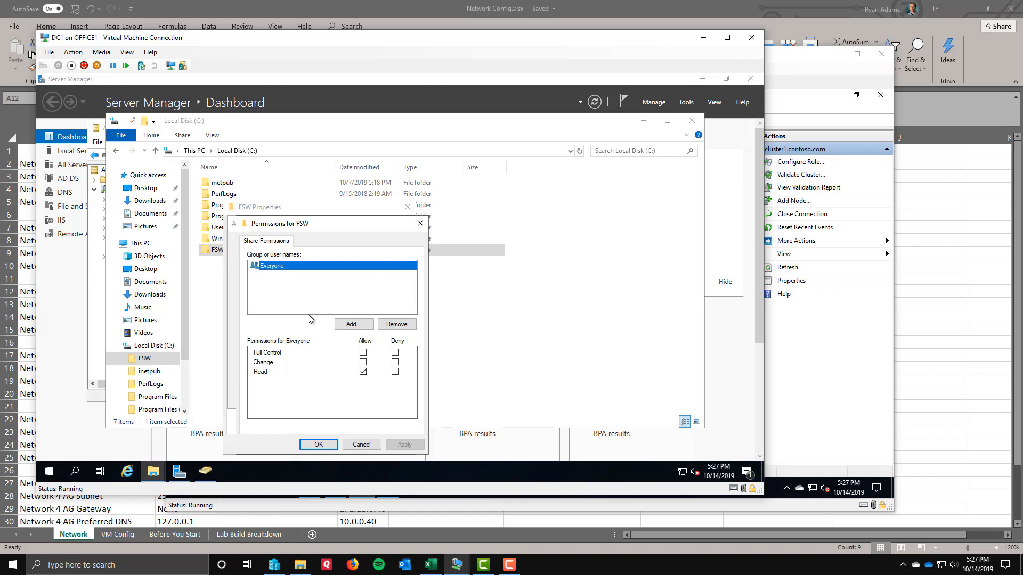
click(350, 326)
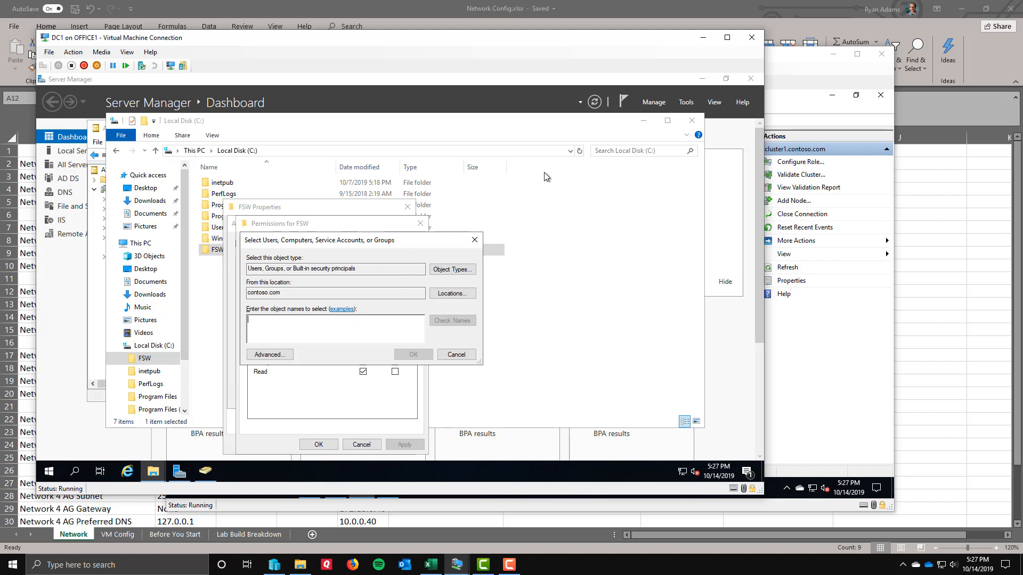
click(204, 472)
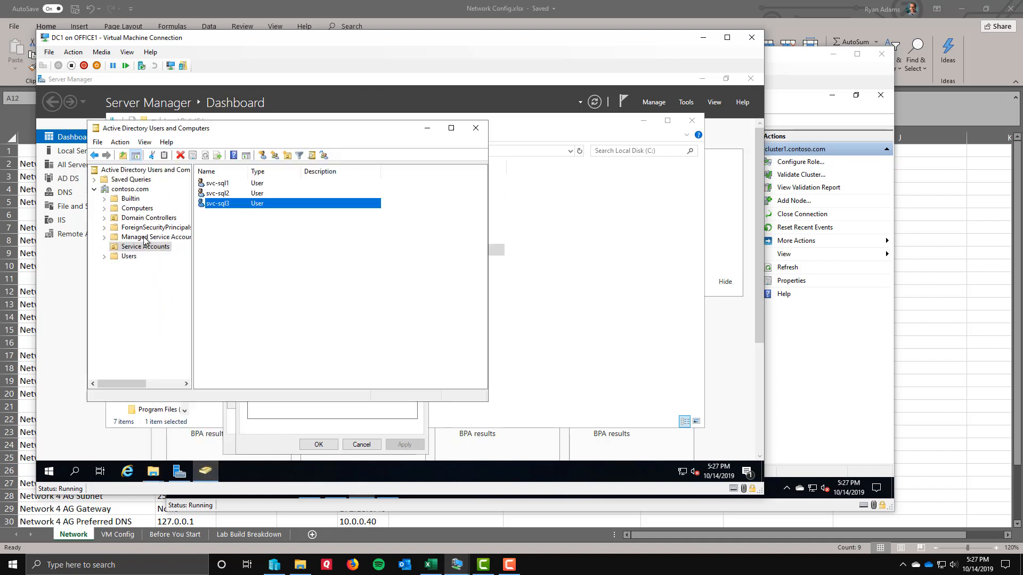
click(137, 208)
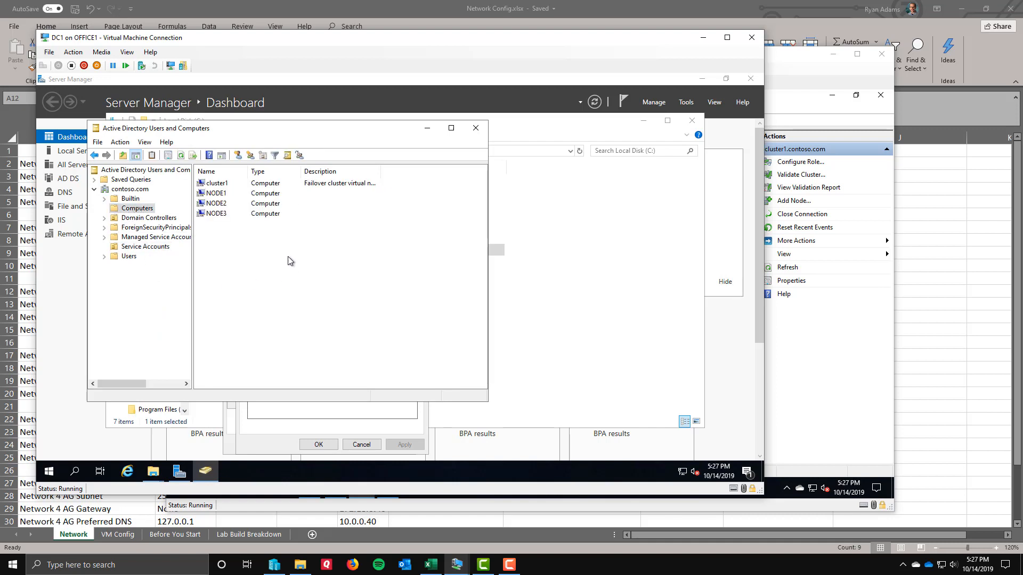
click(224, 184)
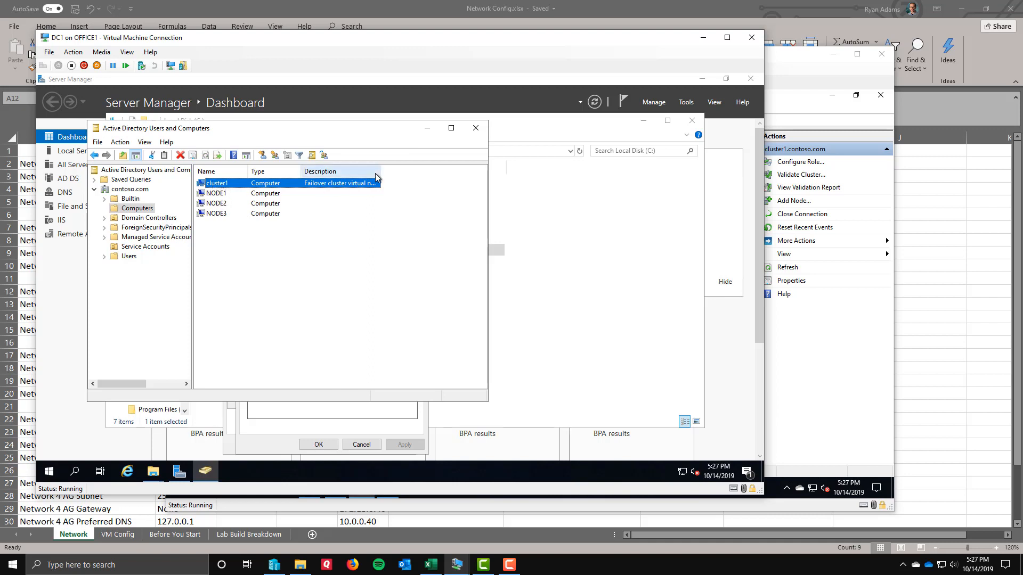
click(427, 131)
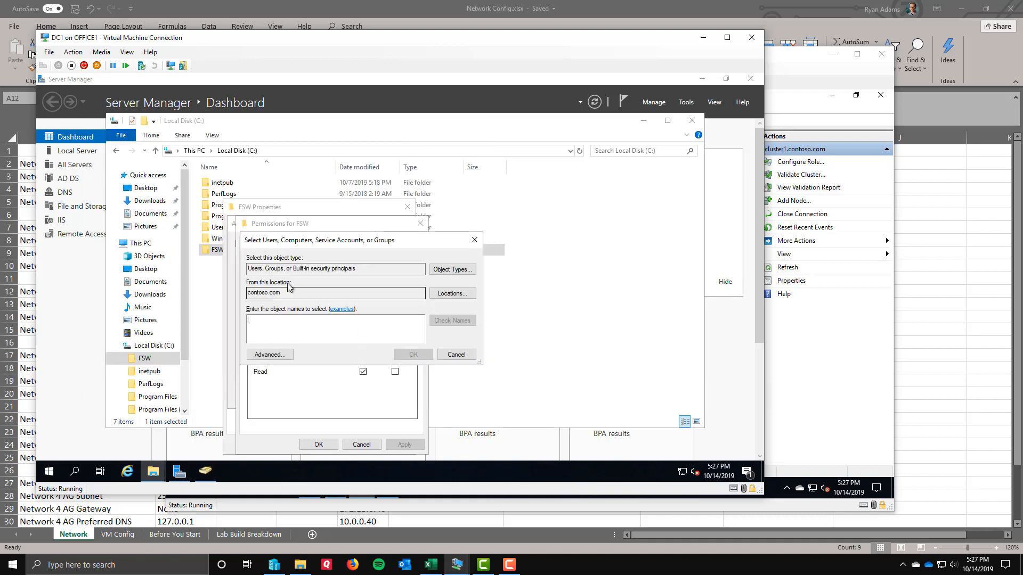
- Include Computers in the searchable object types and add cluster1$ to the FSW share permissions
click(440, 271)
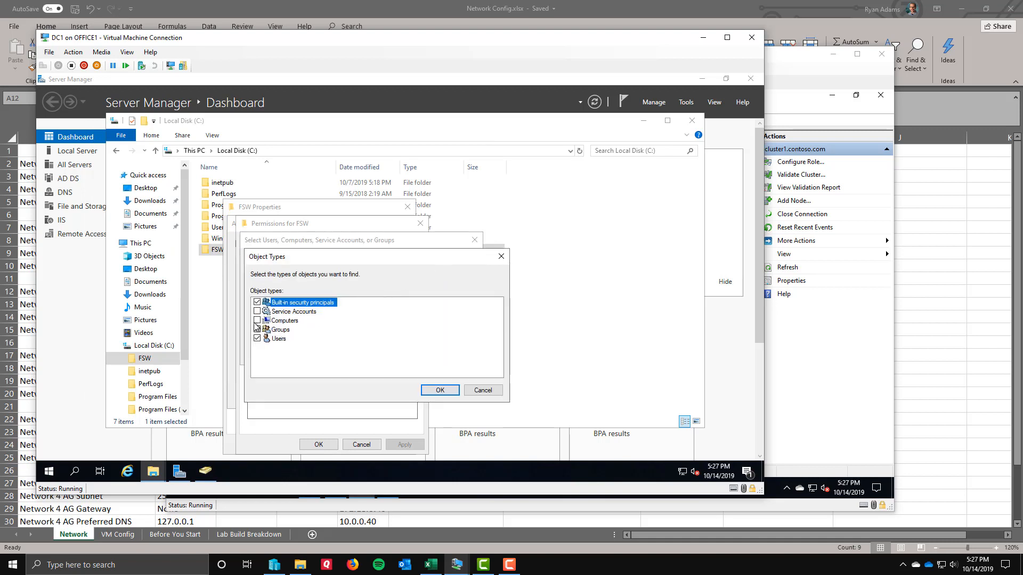
click(257, 328)
click(435, 391)
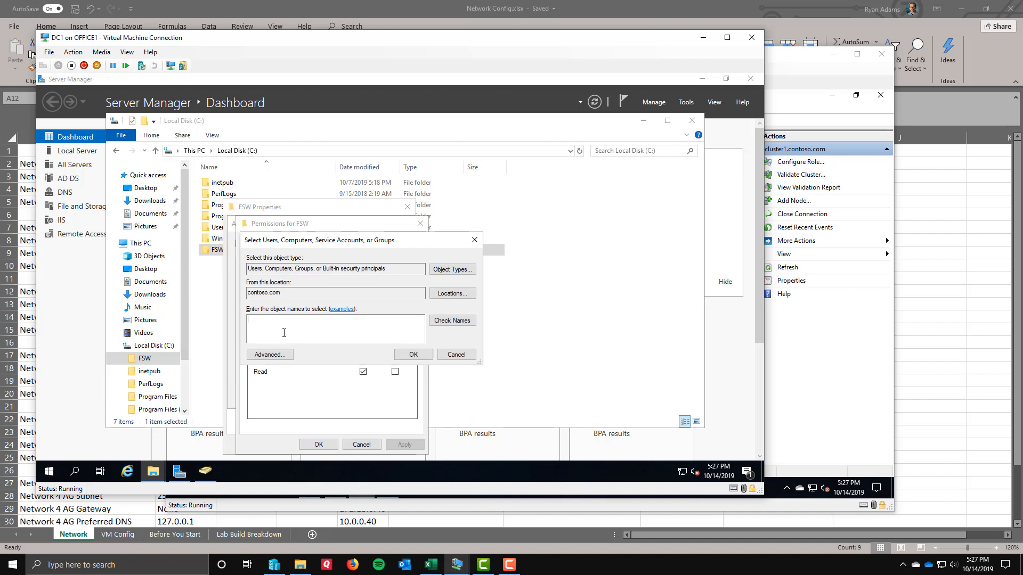
text(cluster1$)
click(445, 324)
click(419, 355)
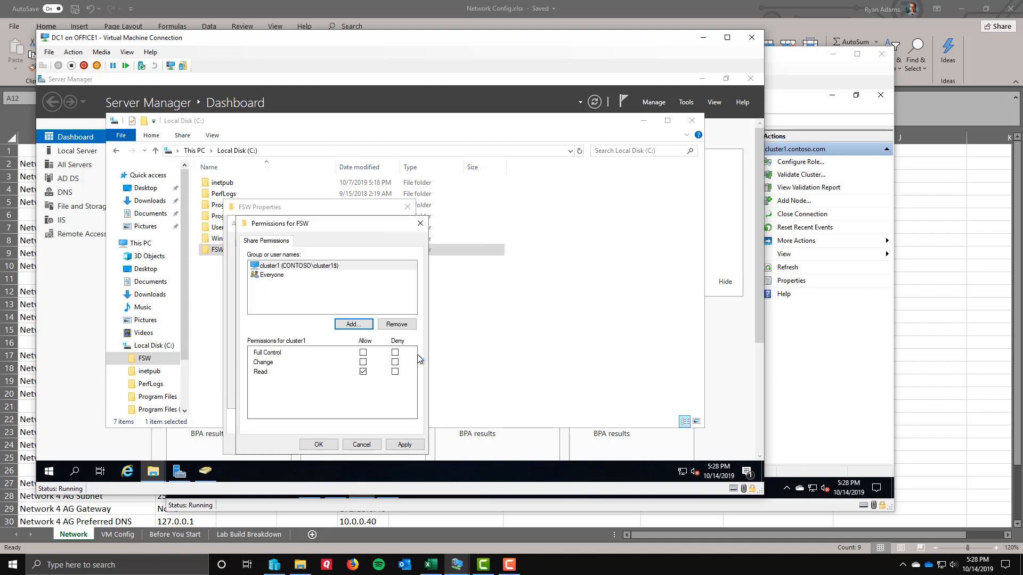
- Allow cluster1 Full Control on the FSW share and apply the advanced sharing settings
click(362, 352)
click(319, 444)
click(384, 395)
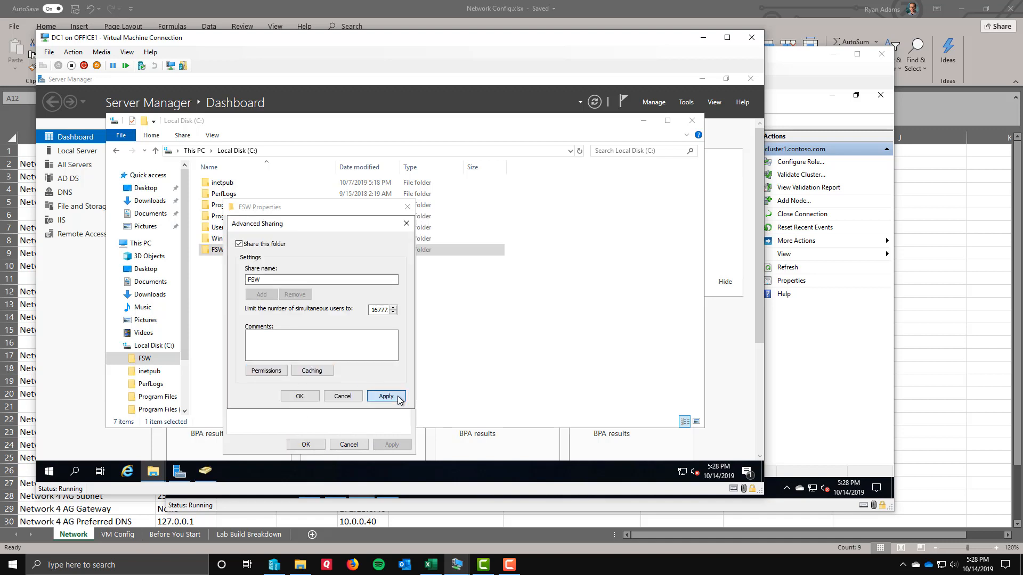
click(298, 397)
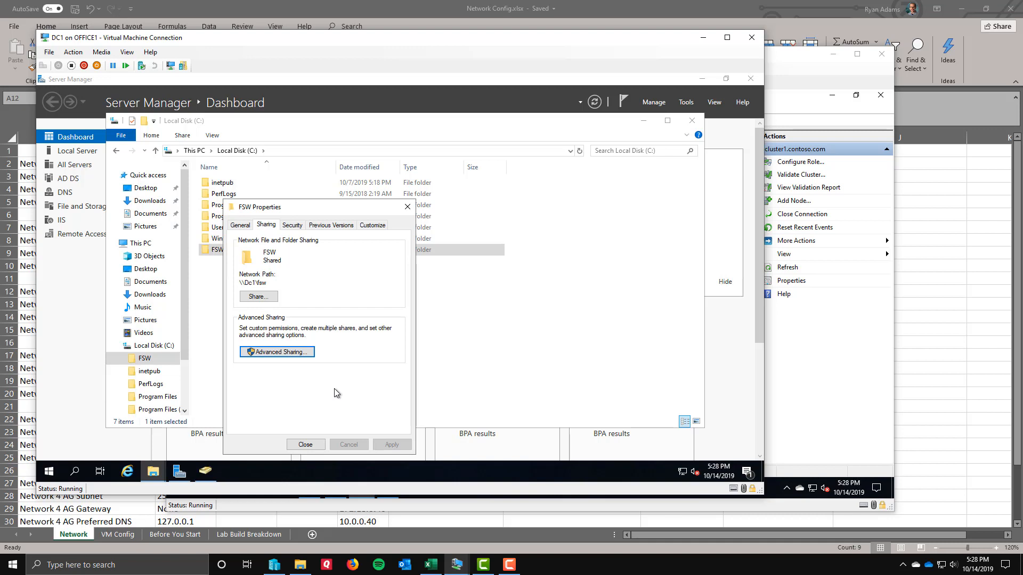
- Add the computer account cluster1$ to the FSW folder's security permissions, with Computers included in the object types
click(295, 229)
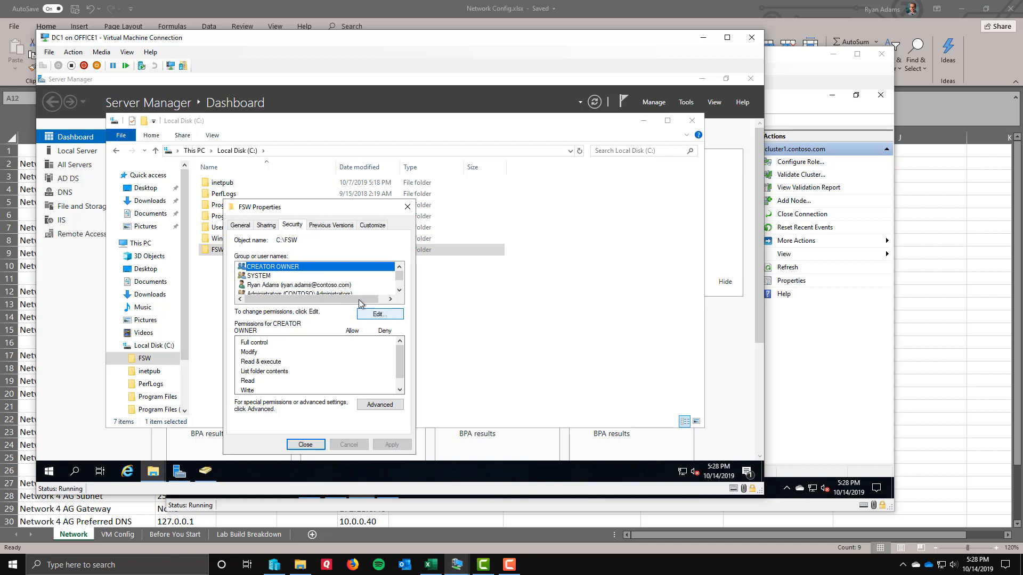
click(379, 315)
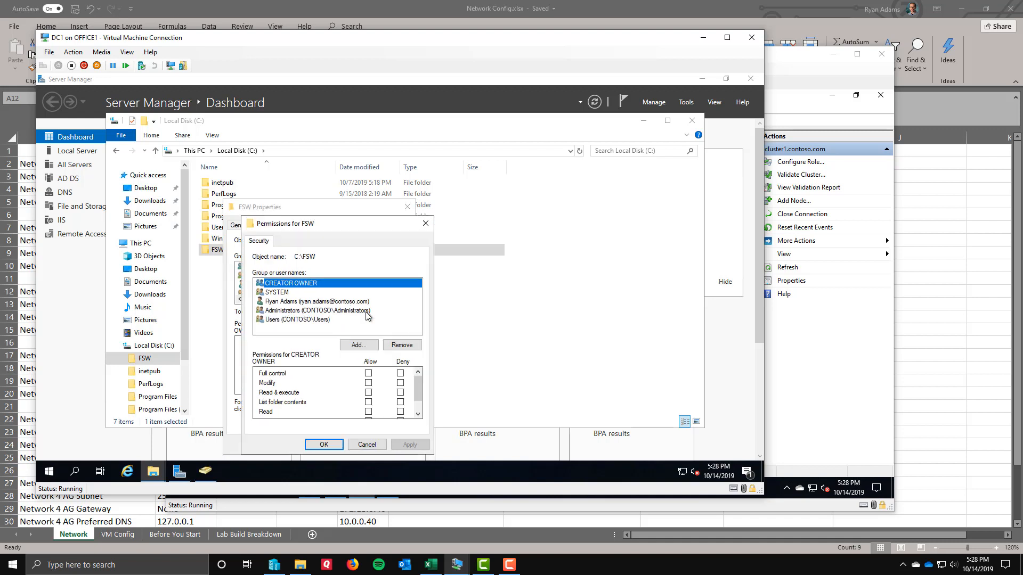
click(358, 345)
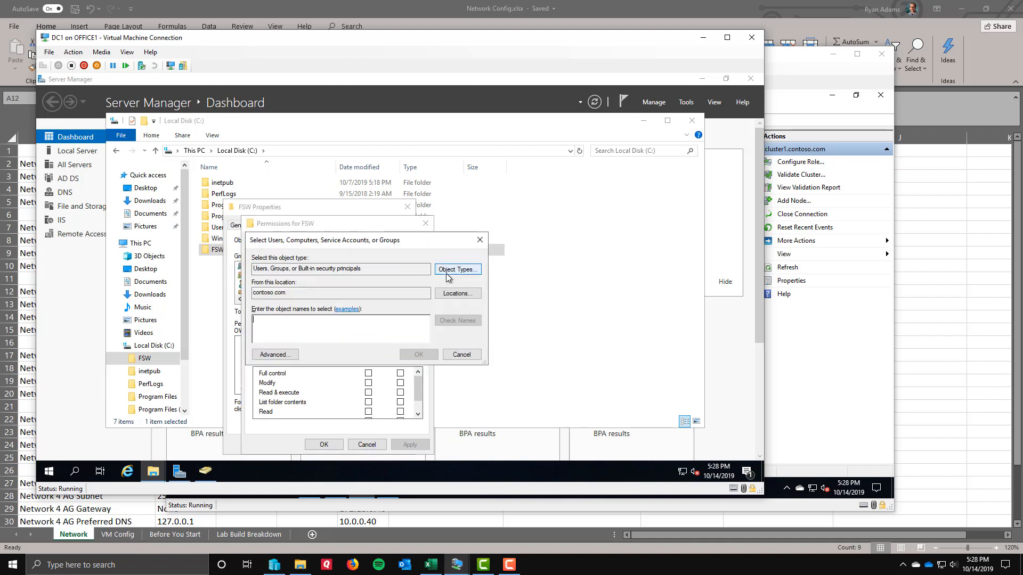
click(458, 269)
click(262, 321)
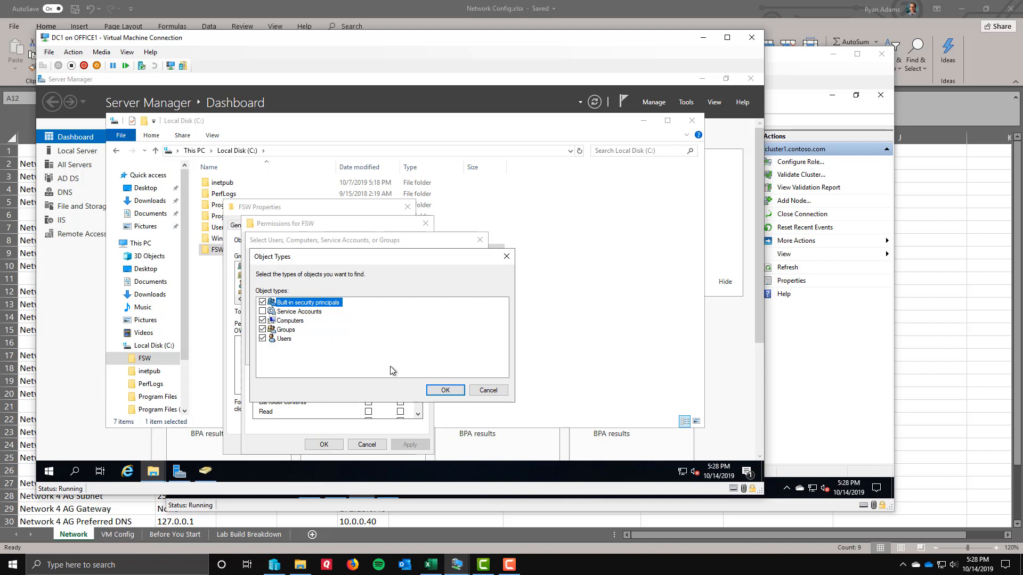
click(443, 390)
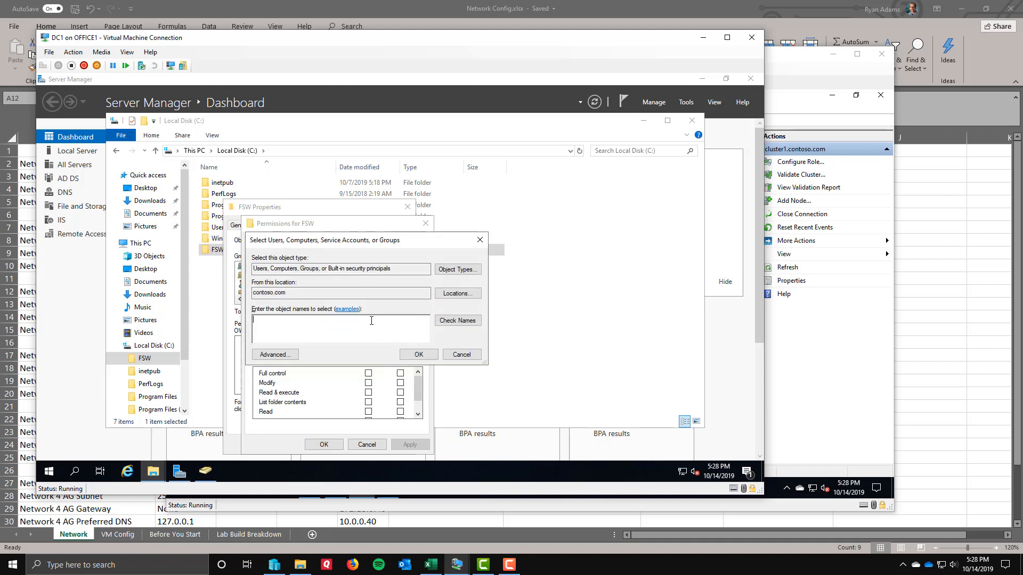
text(cluster1$)
click(457, 322)
click(419, 355)
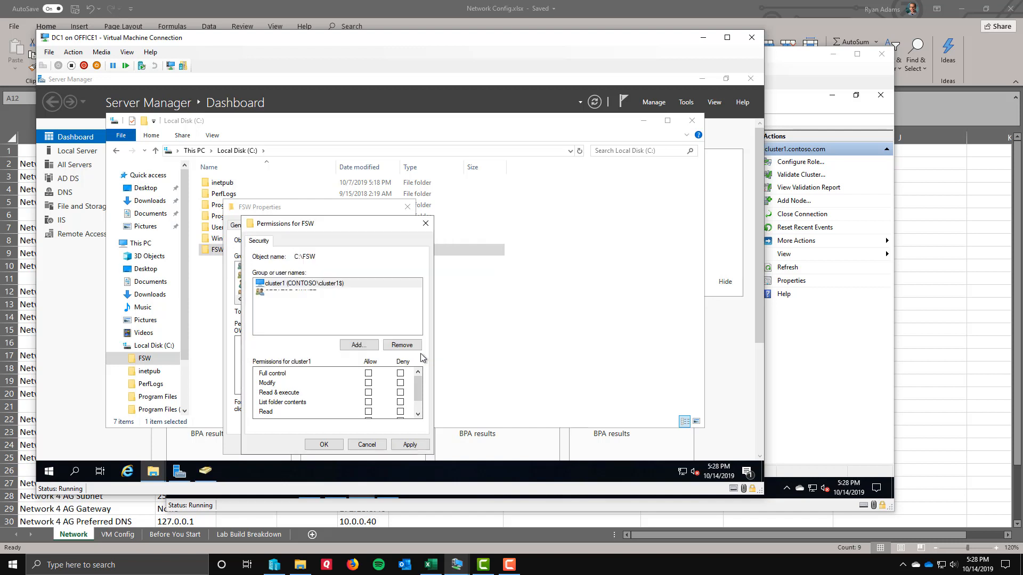
- Allow cluster1 Modify but not Full control on the FSW folder, apply the security permissions, and close its properties
click(368, 373)
click(368, 373)
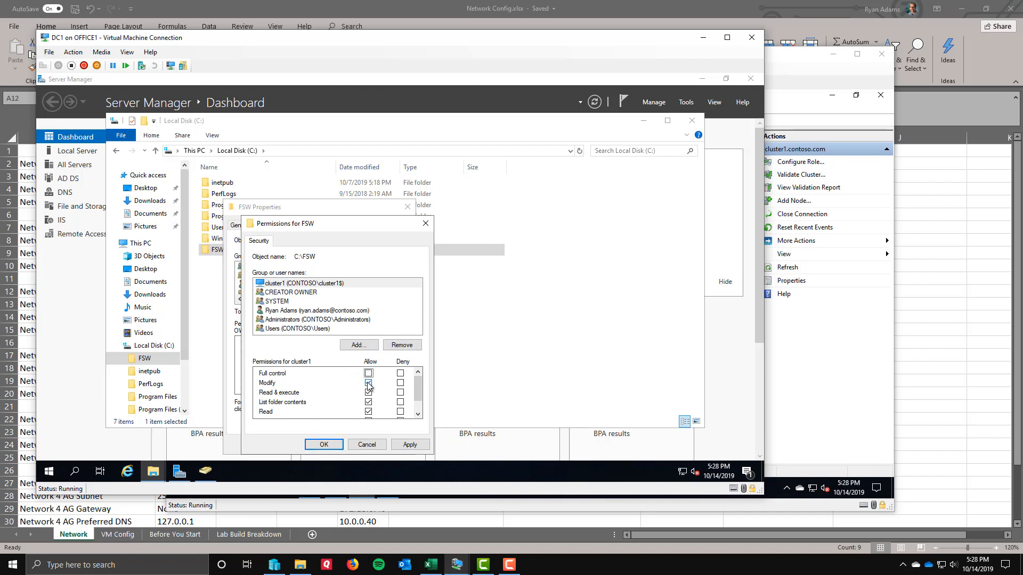
click(425, 445)
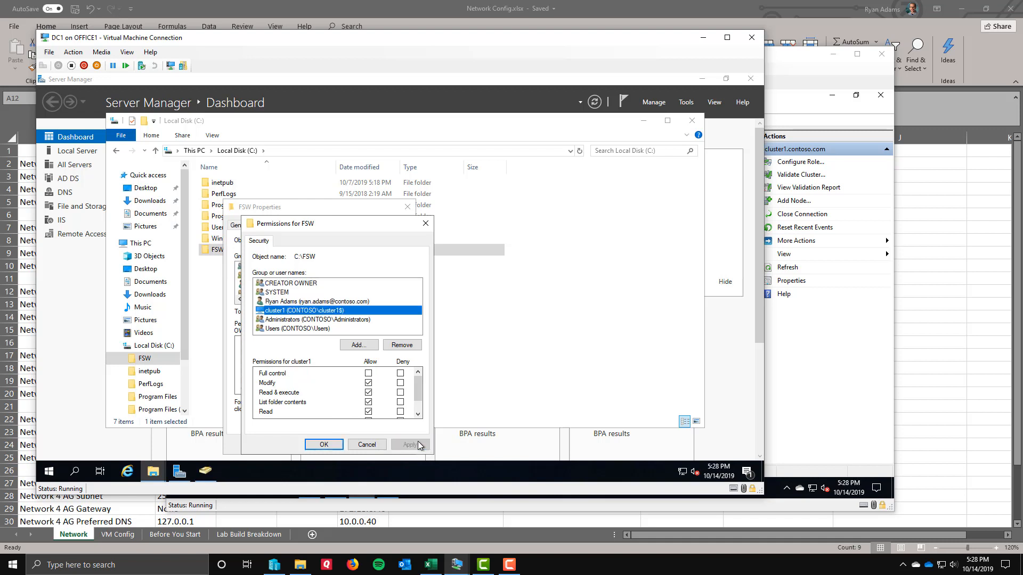
click(325, 445)
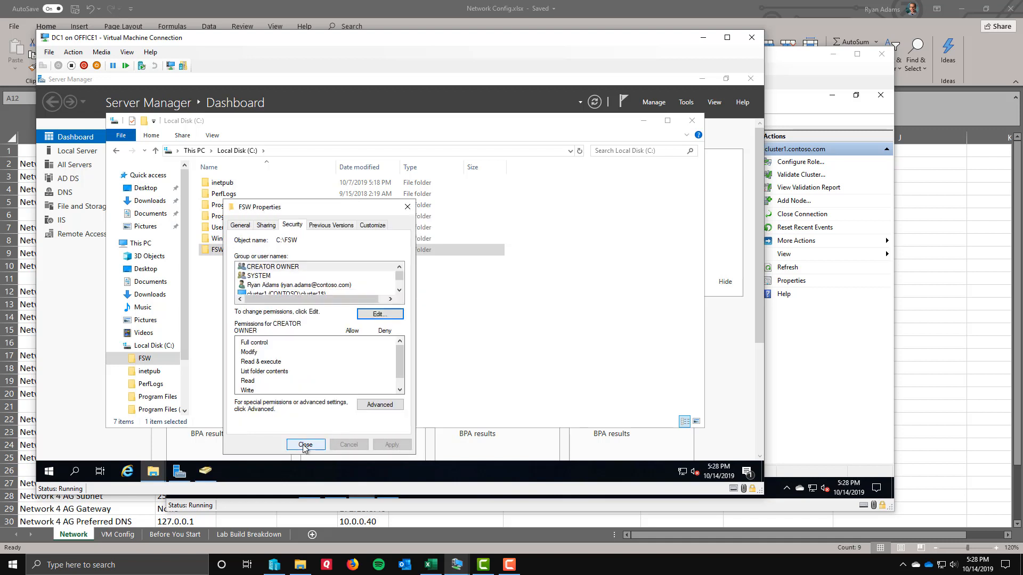
click(303, 445)
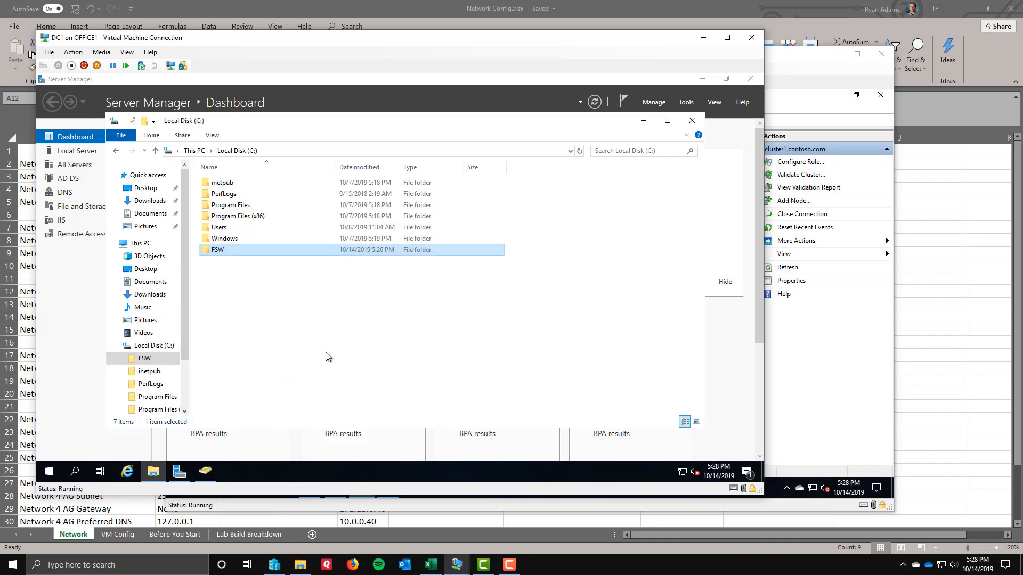
- Return to Node1, start configuring cluster1's quorum settings, and choose the Advanced quorum configuration option
click(703, 37)
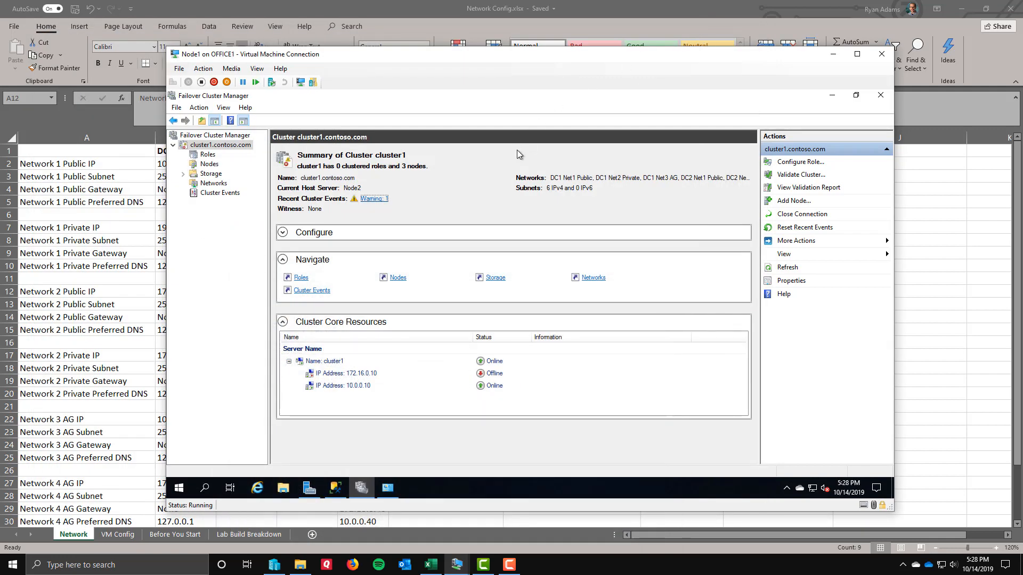
click(797, 240)
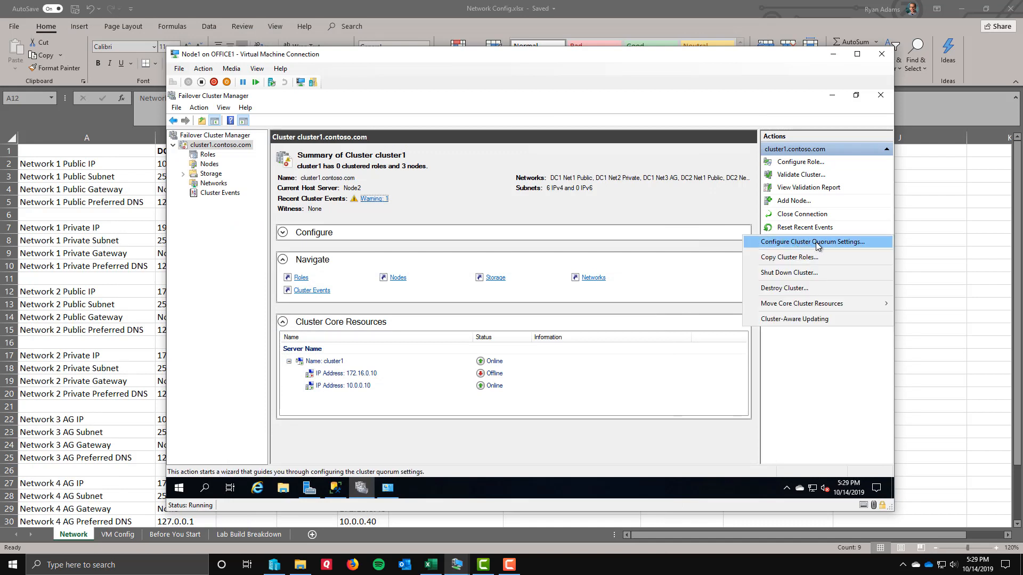
click(817, 242)
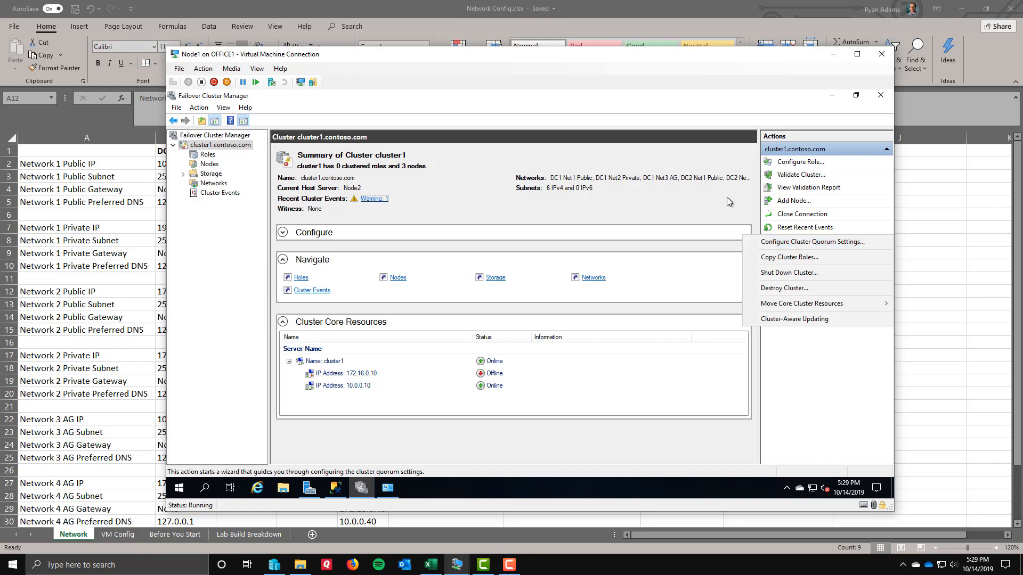
click(794, 245)
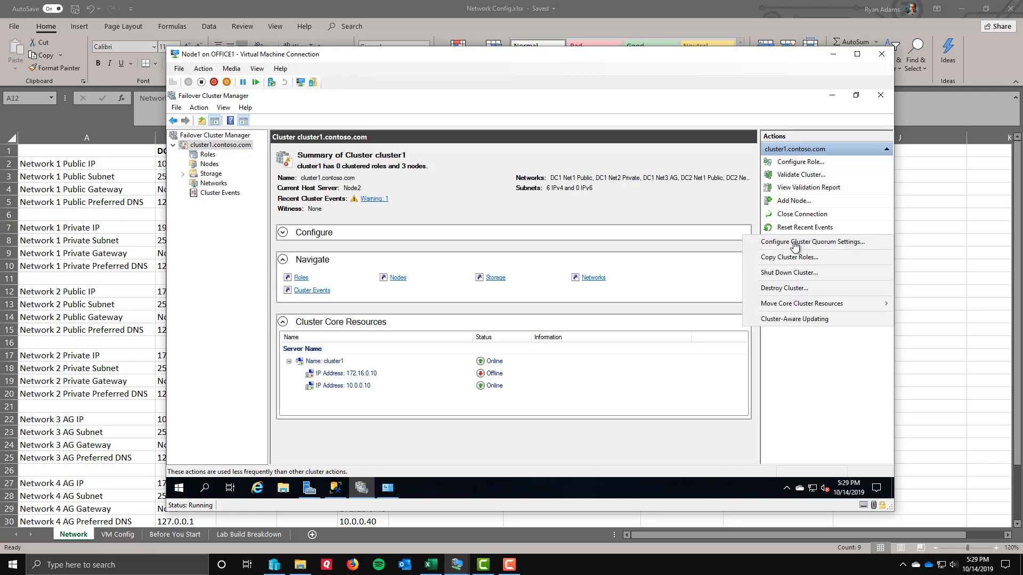
click(796, 248)
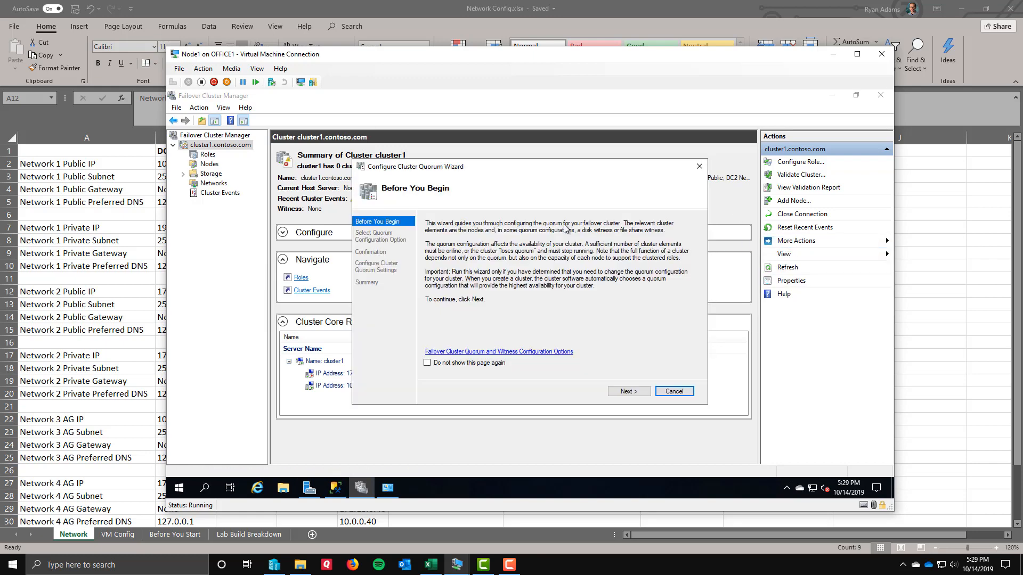
click(629, 392)
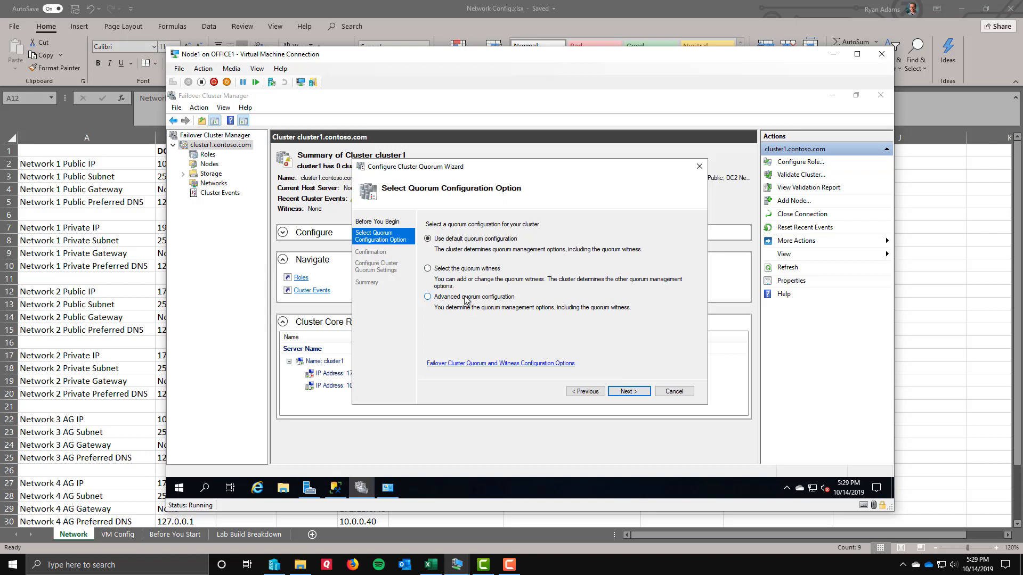
click(464, 299)
click(632, 392)
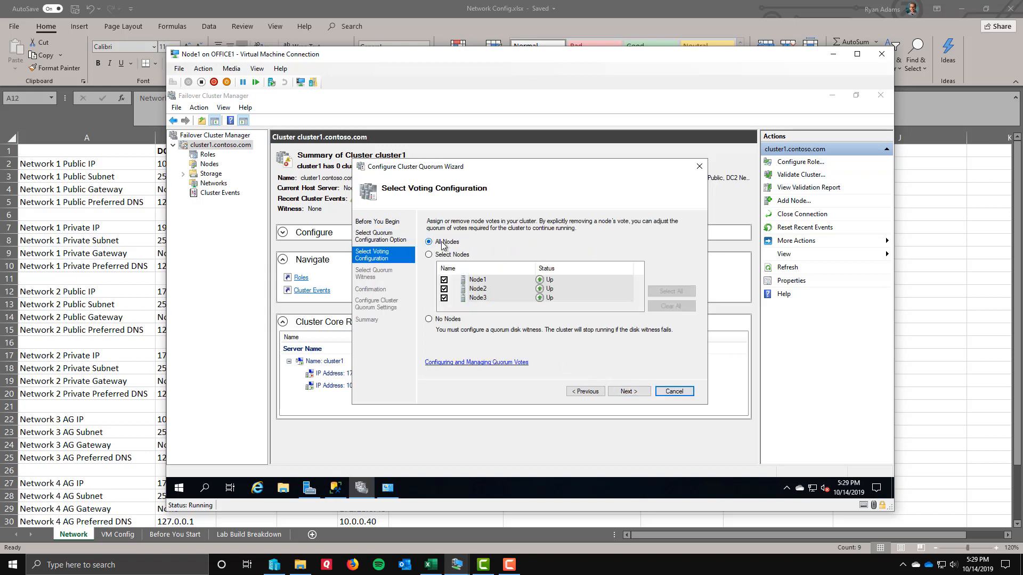
- Keep quorum votes assigned to all nodes and choose to configure a file share witness for the cluster
click(624, 393)
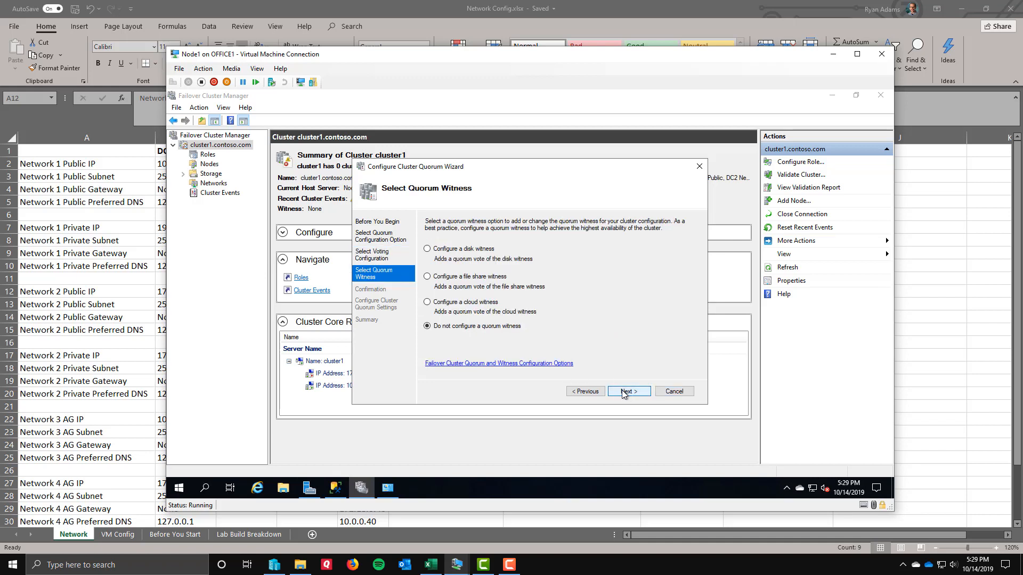
click(469, 277)
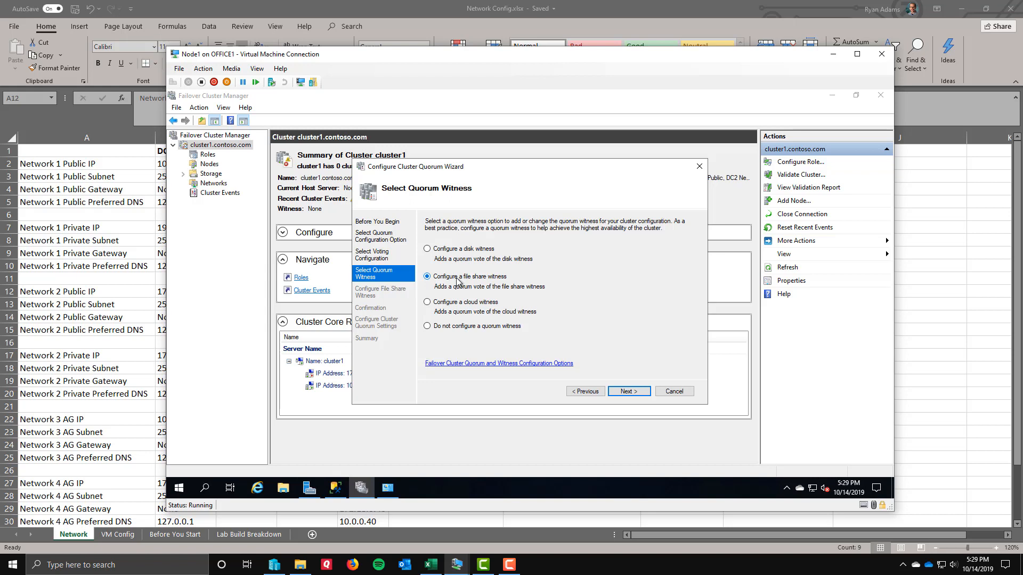
click(624, 394)
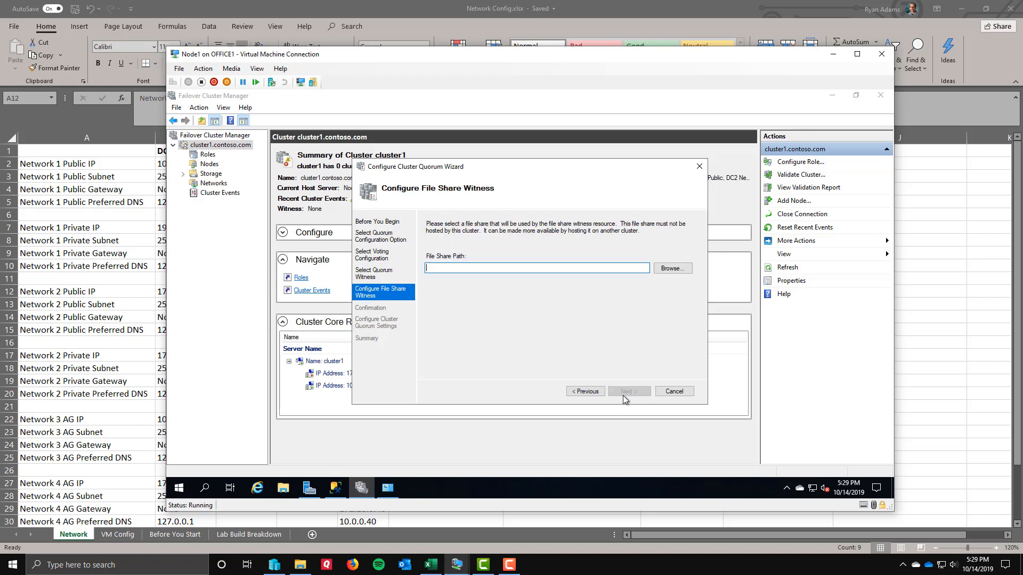
- Set the file share witness path to \\dc1\fsw, apply the quorum settings, and finish the wizard
text(\dc1)
text(sw)
click(637, 393)
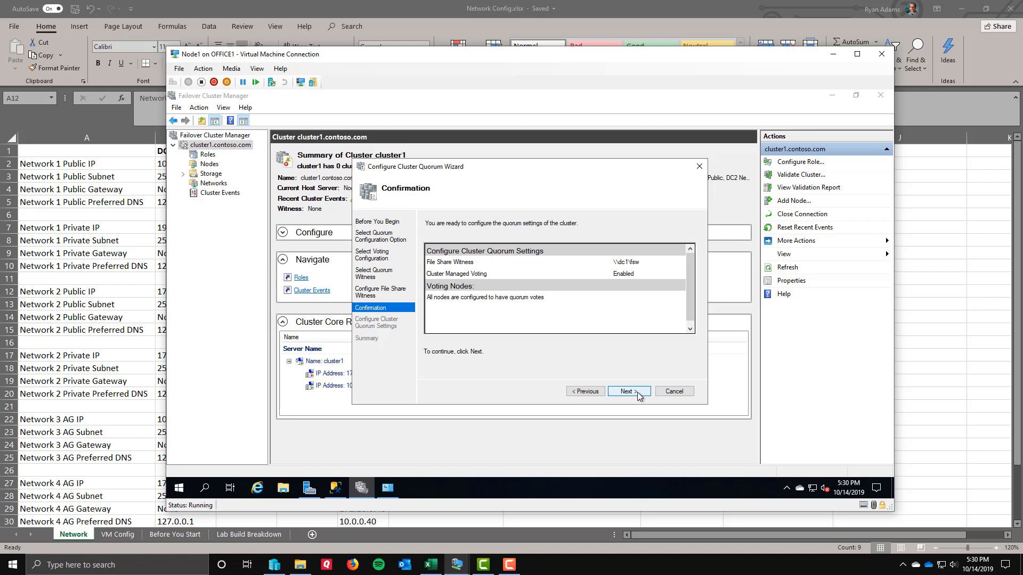
click(637, 391)
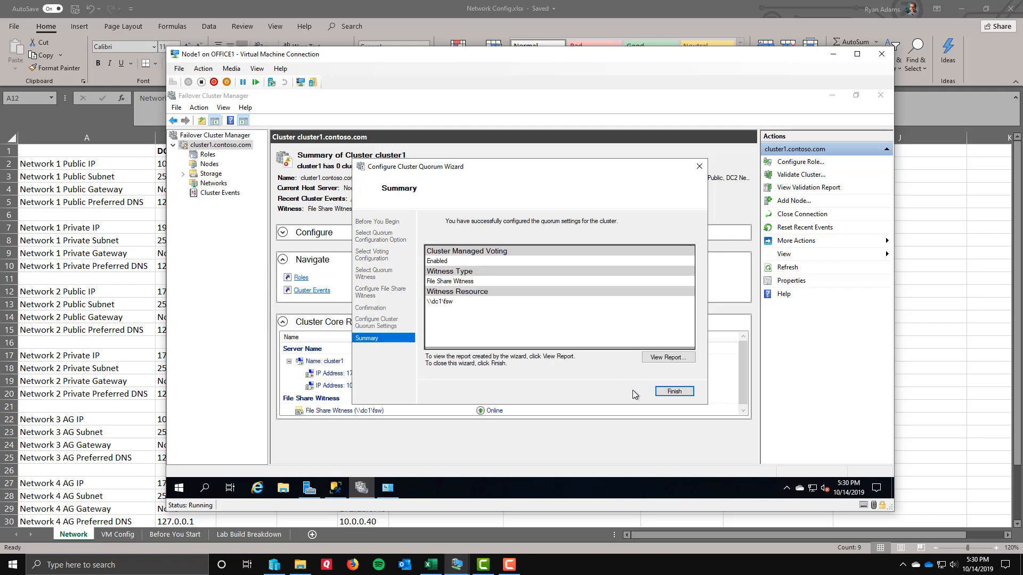
click(683, 393)
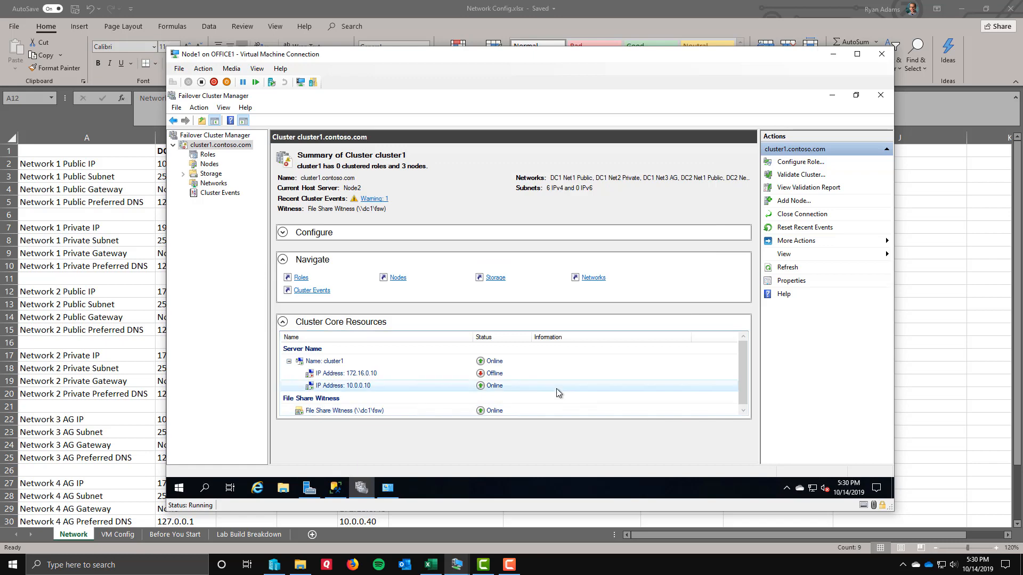
- Examine the file share witness and its status among cluster1's core resources
click(397, 278)
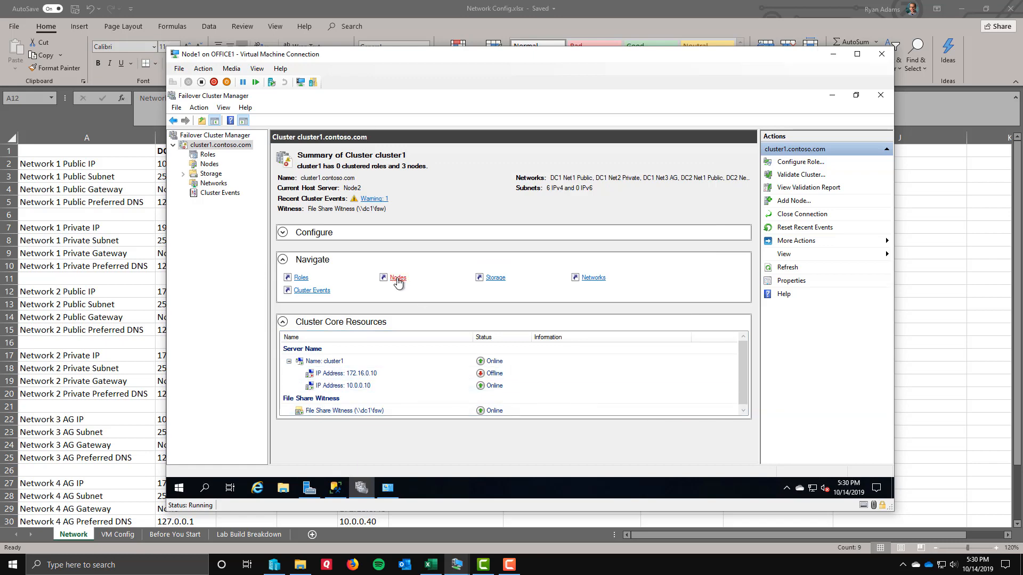
key(ctrl+1)
click(532, 293)
drag(492, 253, 572, 230)
right_click(572, 230)
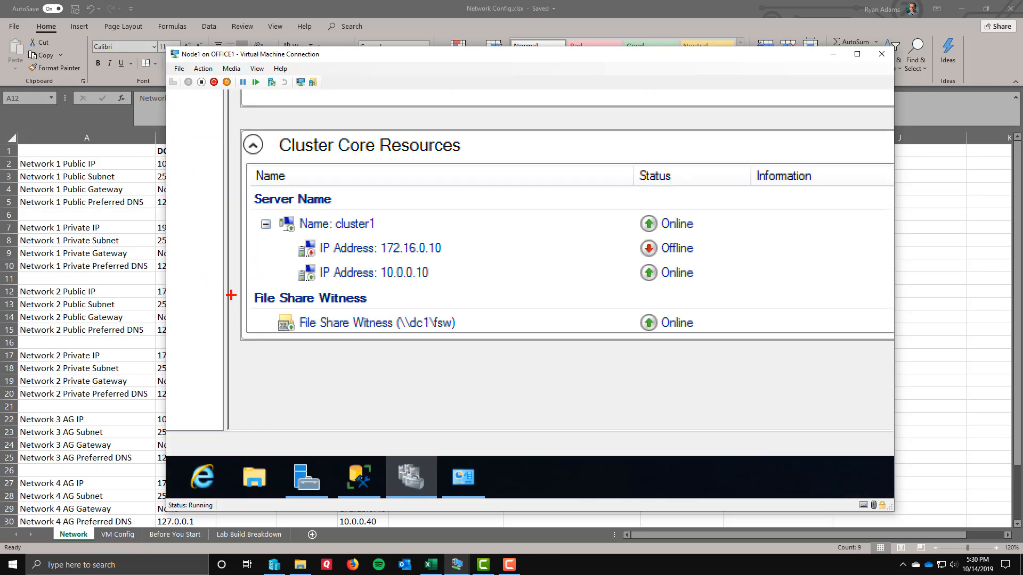
mouse_move(252, 289)
mouse_down()
mouse_move(277, 349)
mouse_move(713, 348)
mouse_up()
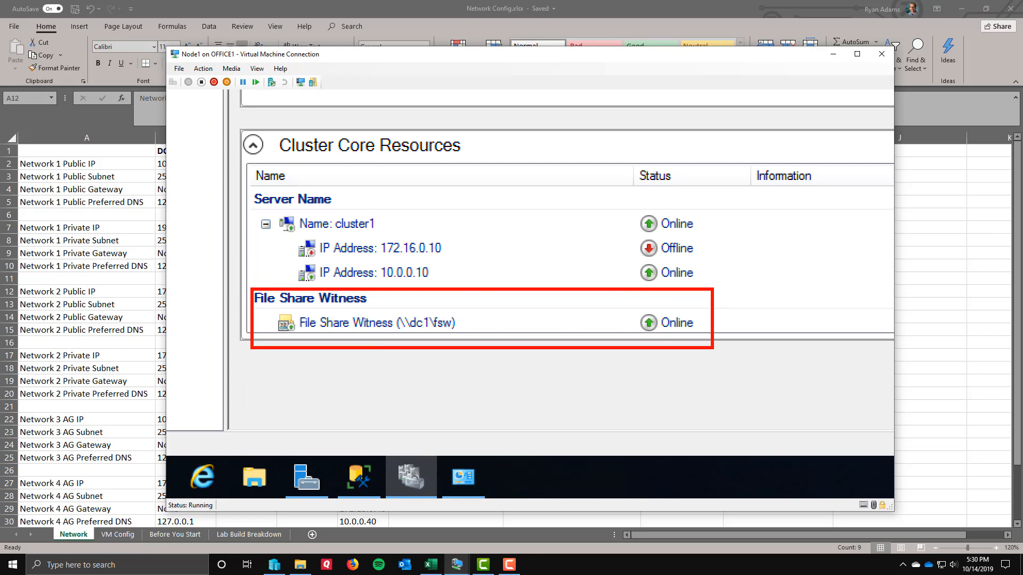
key(Escape)
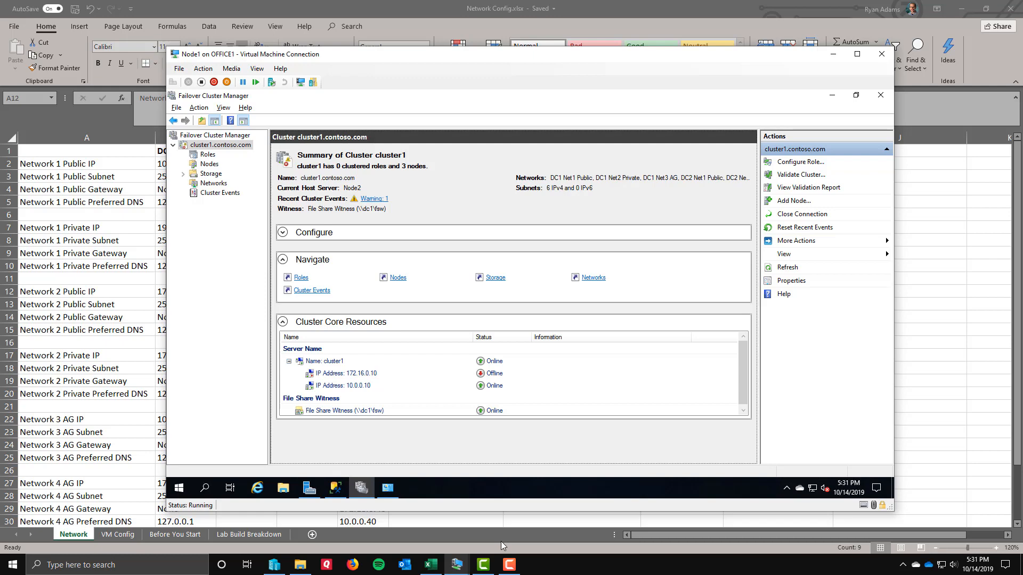
click(510, 565)
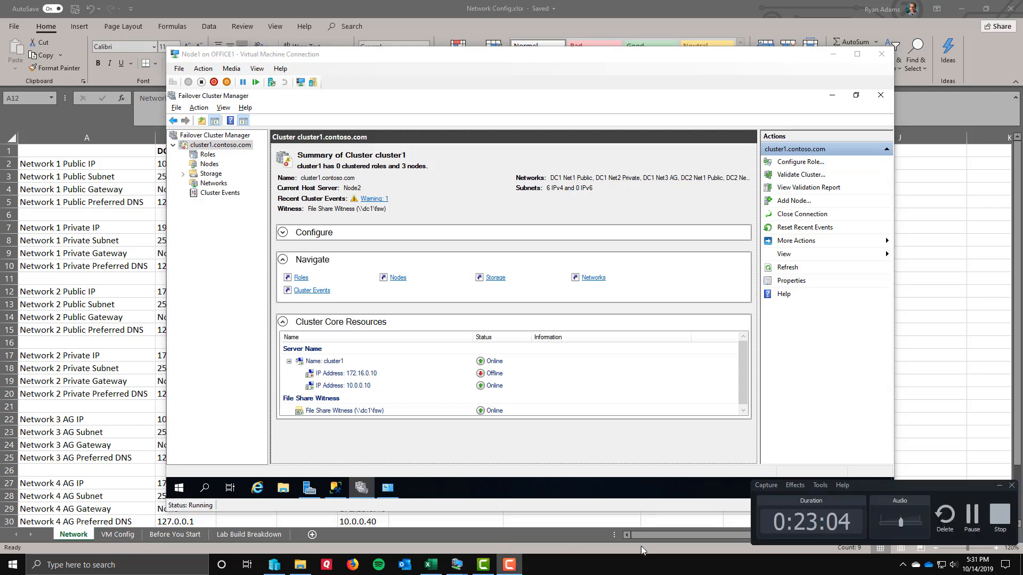